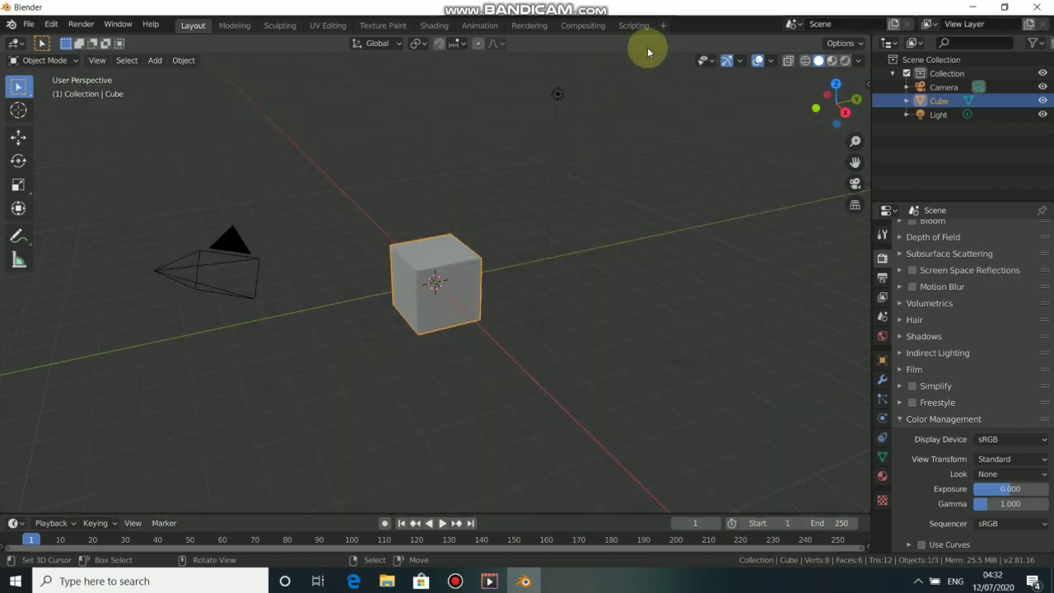
Step: Add a VFX Motion Tracking workspace to the project
left_click(663, 26)
mouse_move(628, 83)
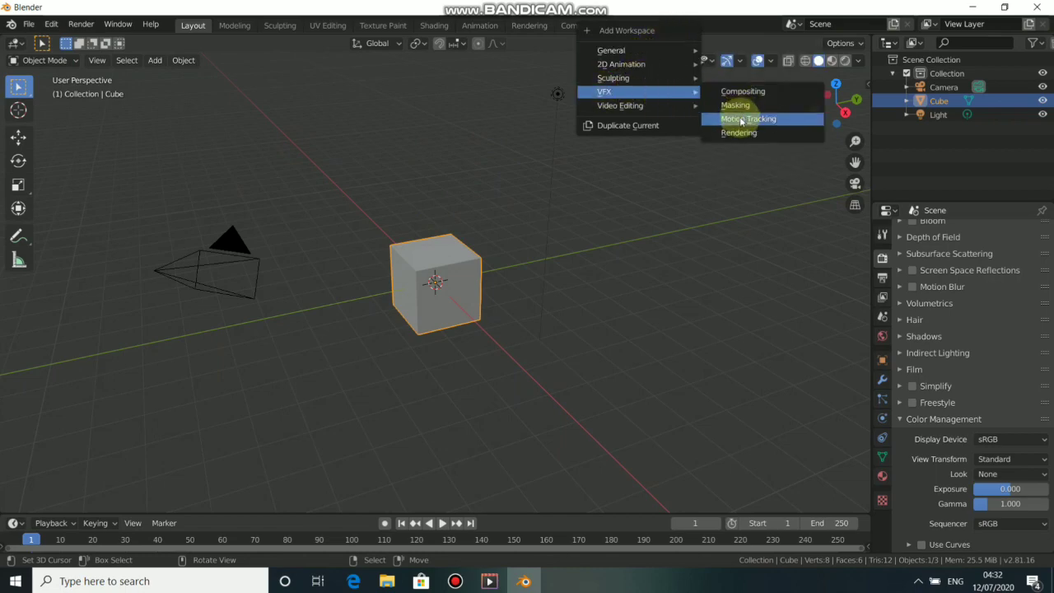
left_click(741, 121)
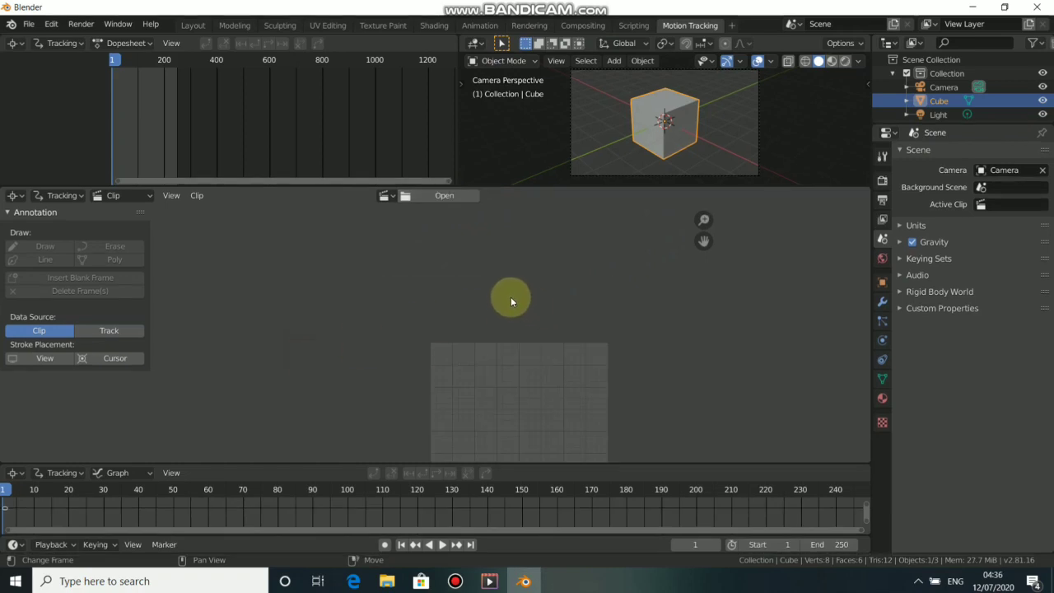
Step: Load the clip DSC_2587.MOV from the Raw Footage folder and match the scene frame range to it
left_click(451, 198)
left_click(387, 581)
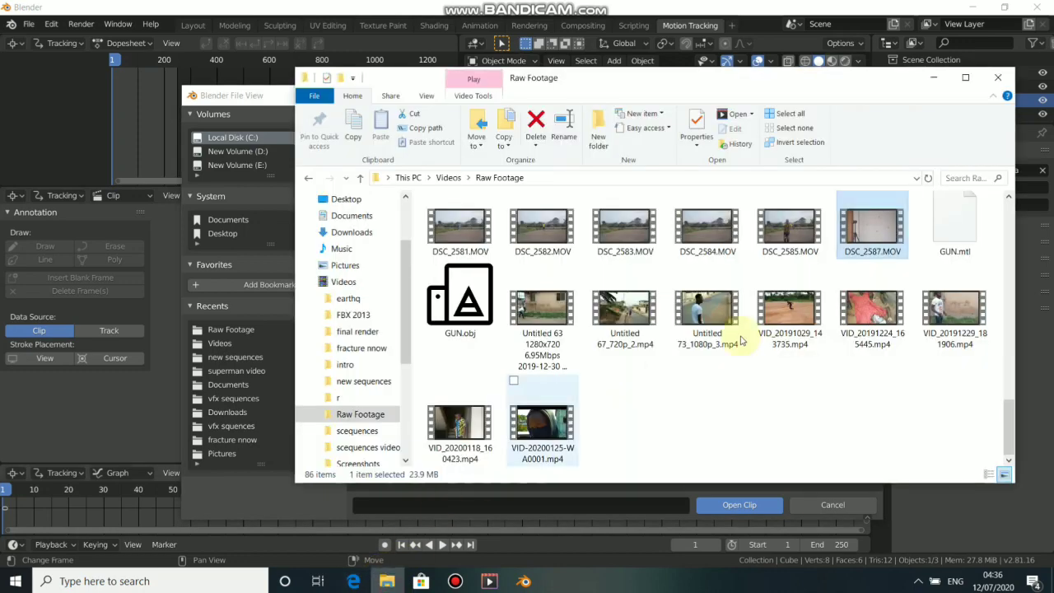
left_click_drag(888, 222, 613, 497)
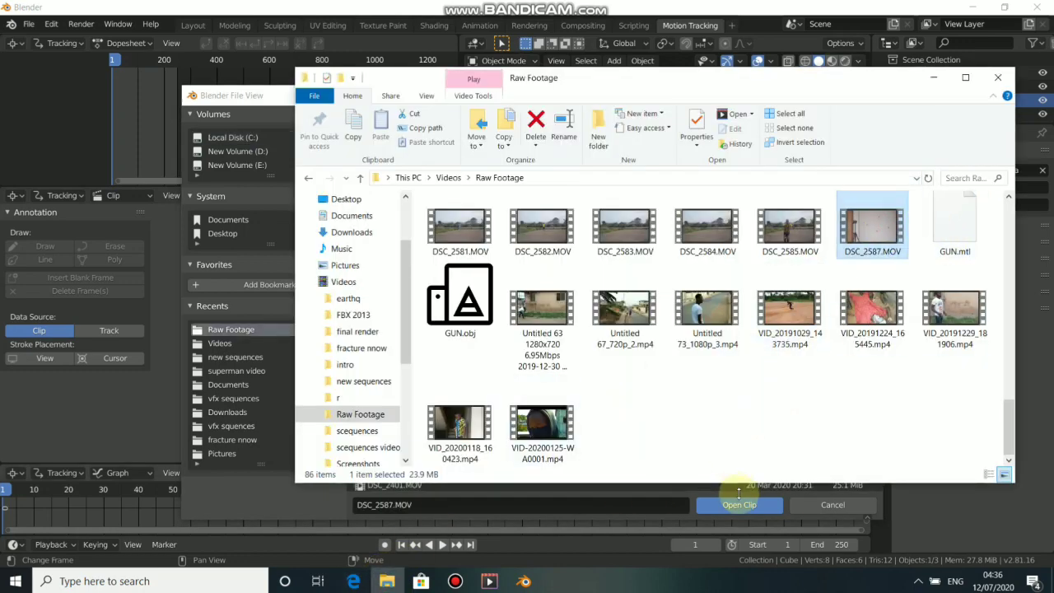
left_click(728, 508)
scroll(602, 393, "down", 3)
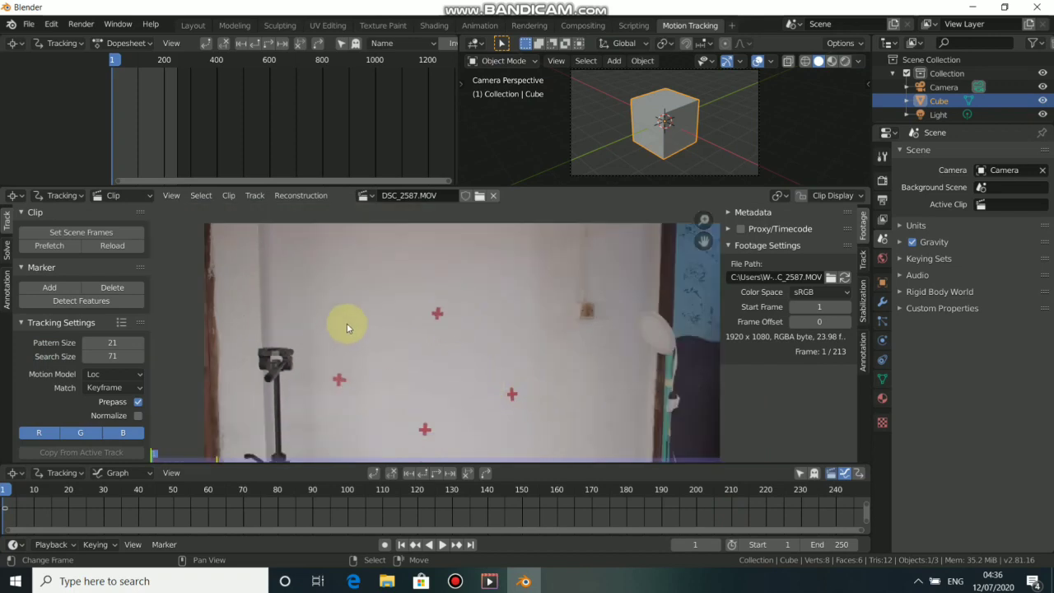
left_click(123, 233)
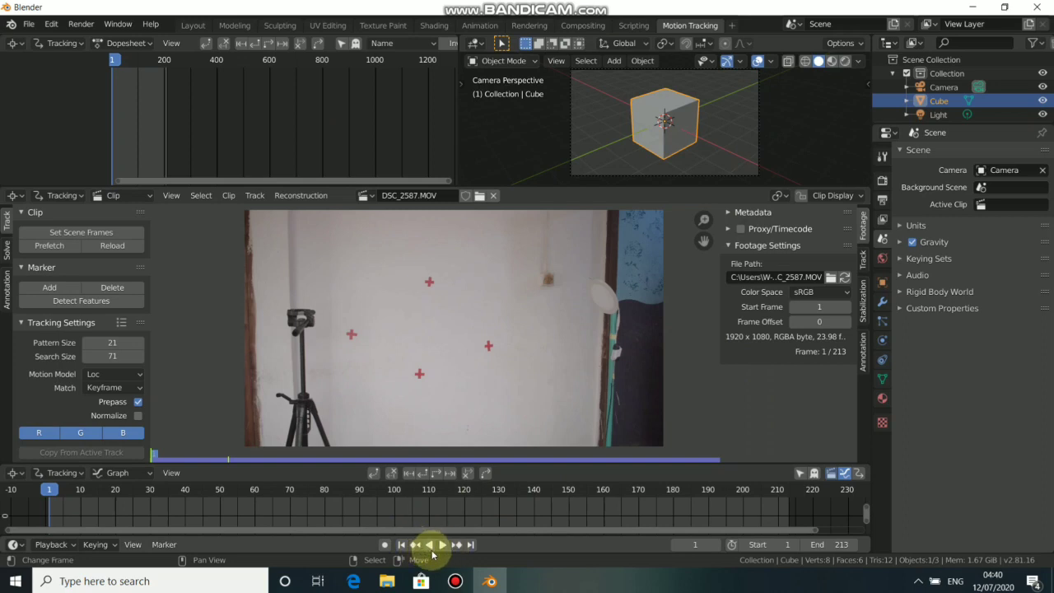
Step: Play the footage to check how the wall crosses move, and return to frame 1
left_click(444, 546)
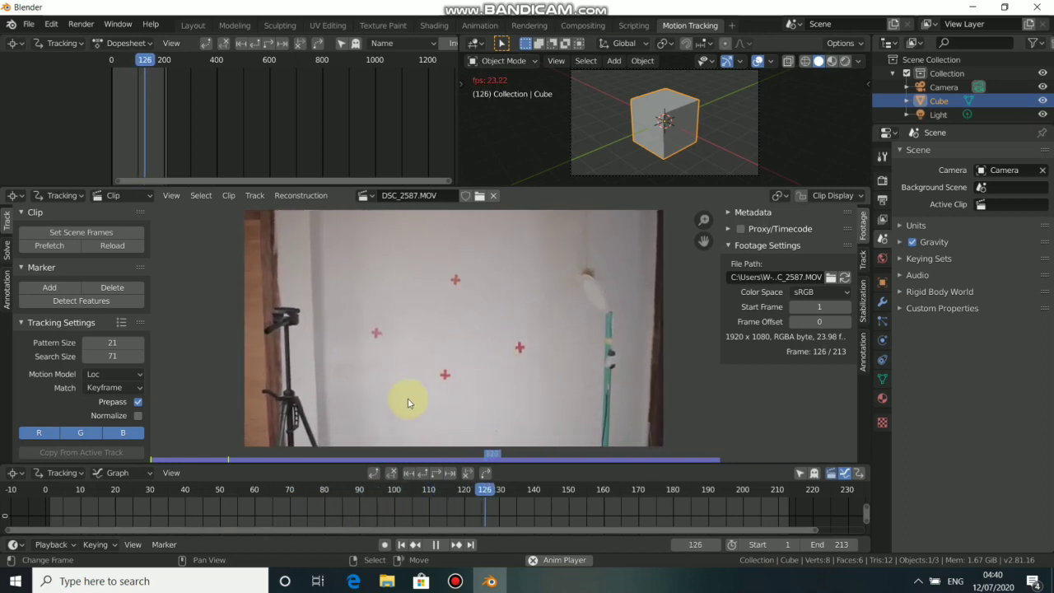
left_click(433, 545)
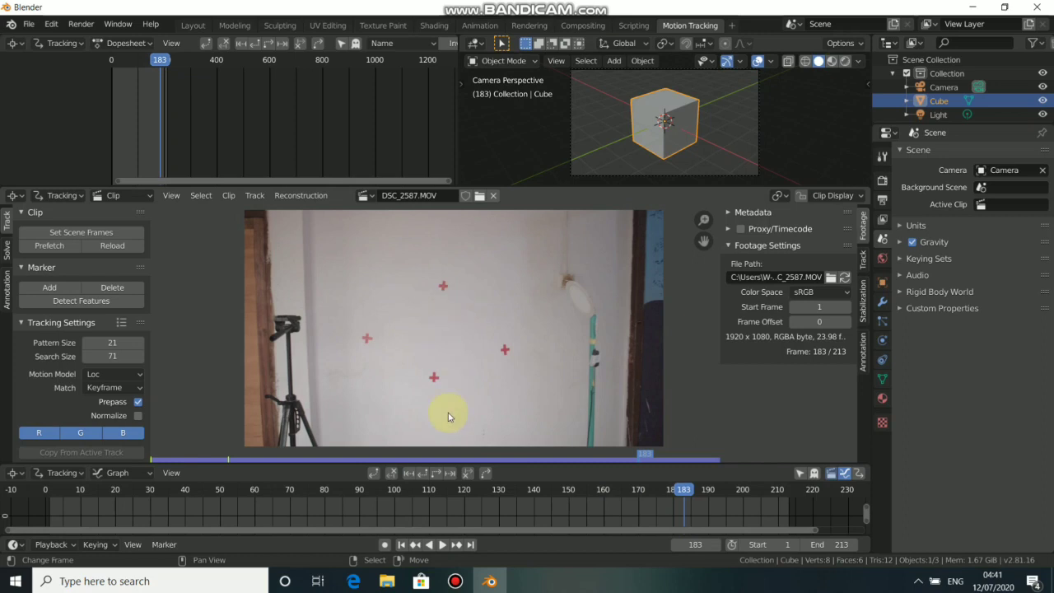
key("shift+Left")
middle_click_drag(405, 285, 443, 287)
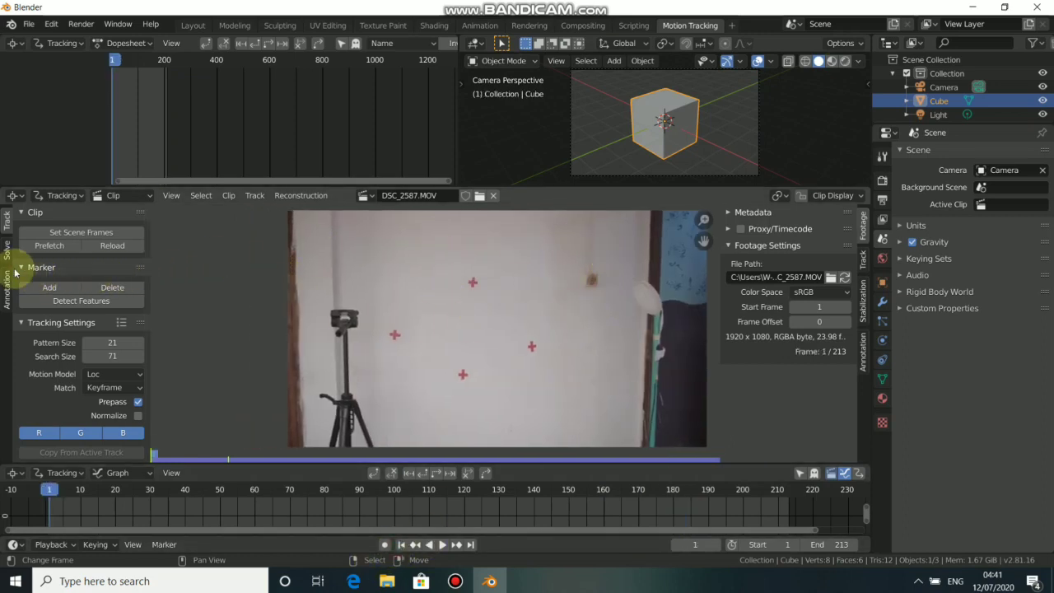
Step: Enable Normalize and set the tracking Match option to Previous frame
left_click(137, 417)
left_click(131, 388)
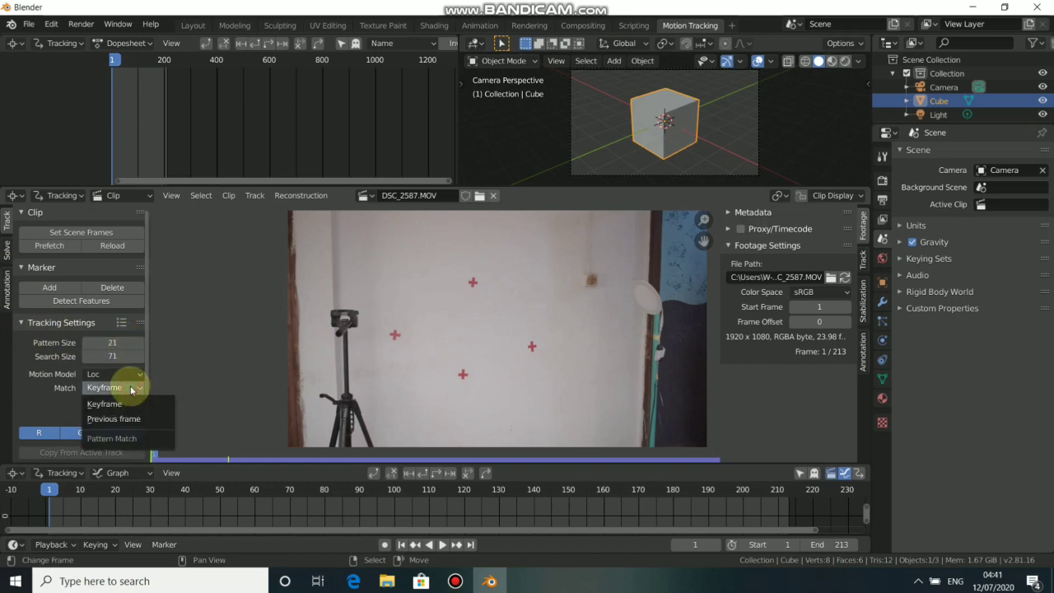
left_click(115, 419)
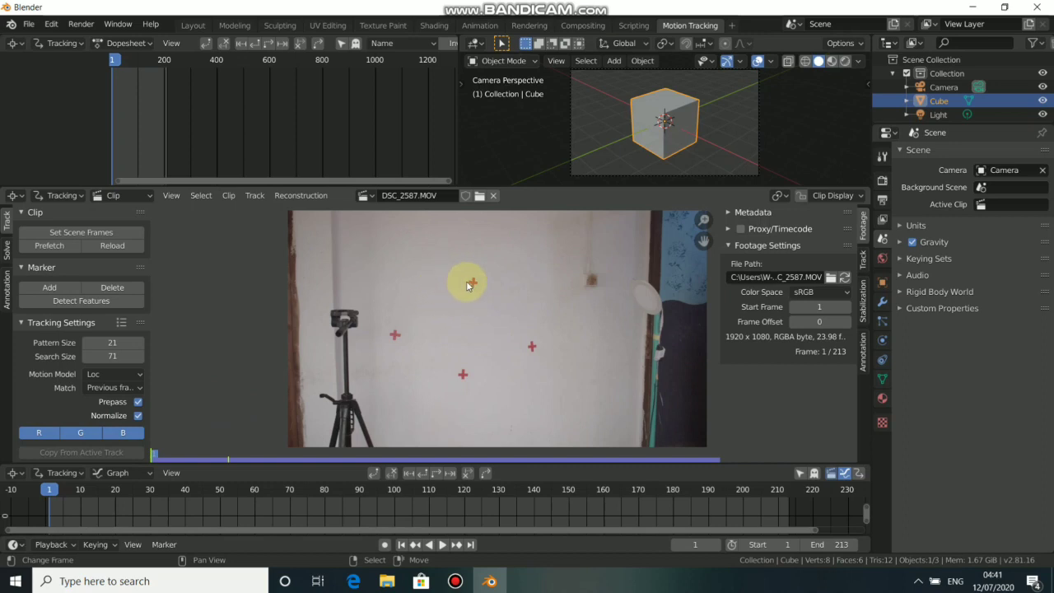
Step: Place a tracking marker on the uppermost red cross at frame 1
scroll(476, 285, "up", 4)
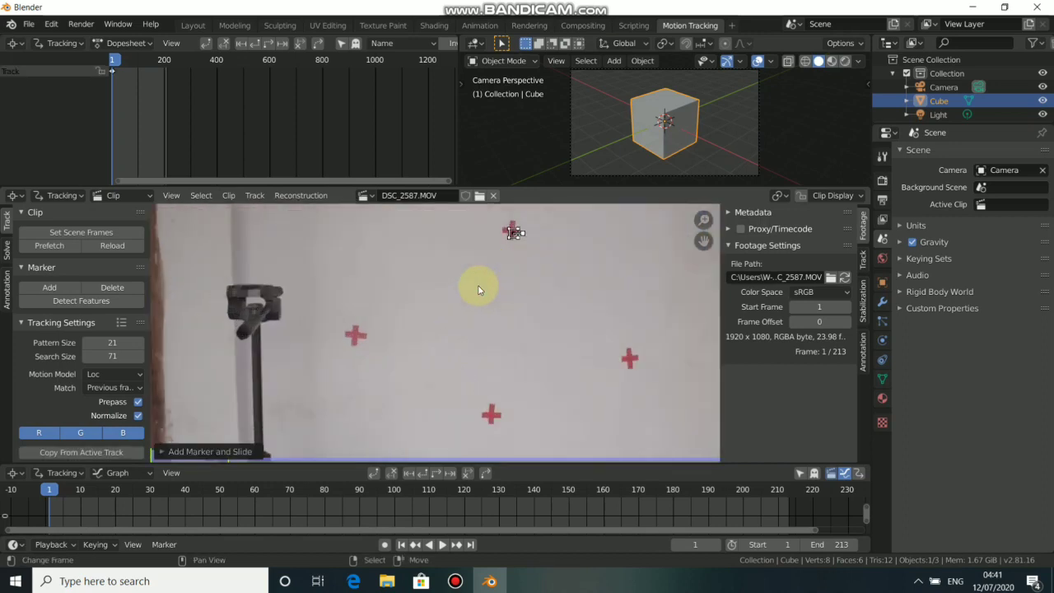
scroll(541, 412, "down", 2)
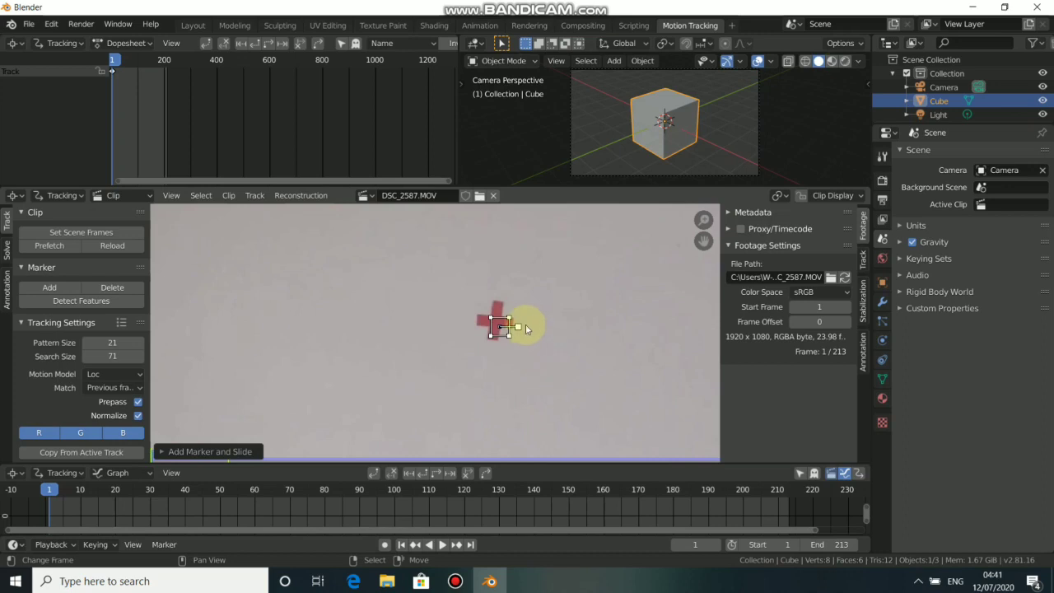
left_click(523, 328)
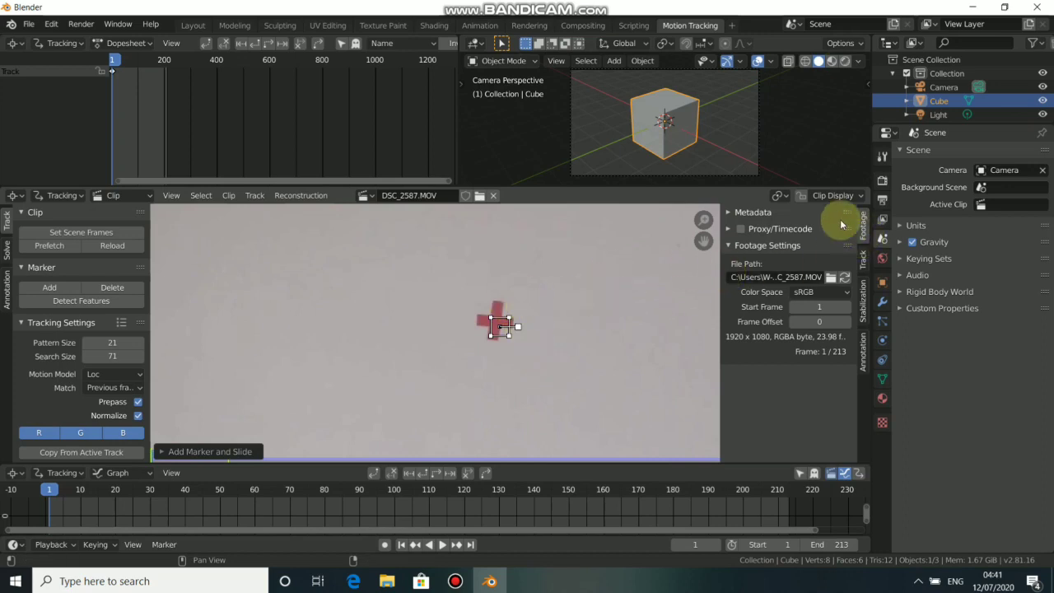
Step: Display the marker search area and enlarge the pattern area to enclose the whole upper cross
left_click(832, 196)
left_click(759, 381)
left_click_drag(529, 356, 556, 325)
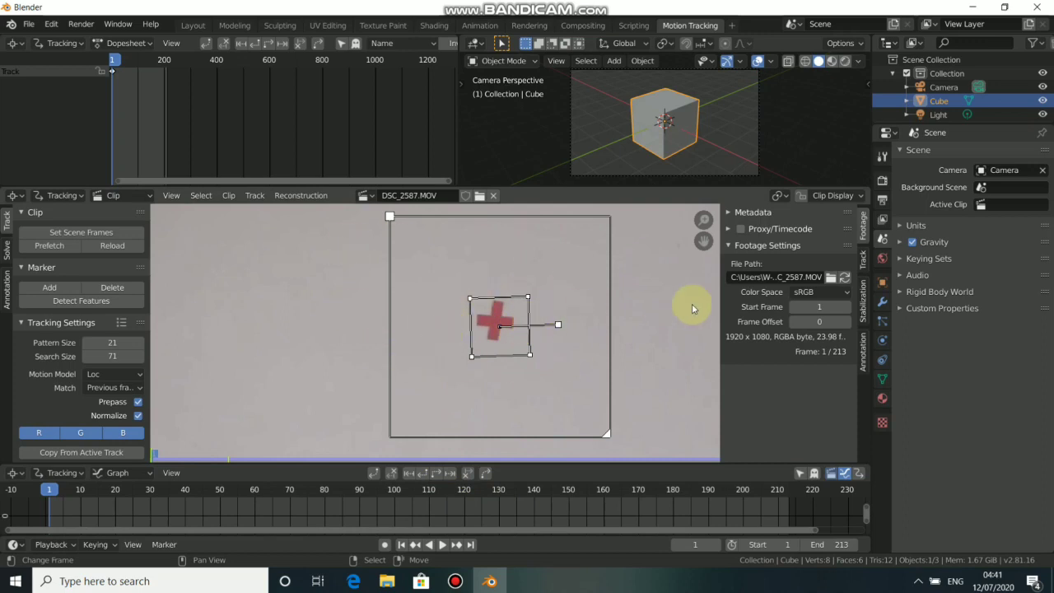
Step: Track the upper cross's marker forward to the end of the clip and check its path
left_click(436, 474)
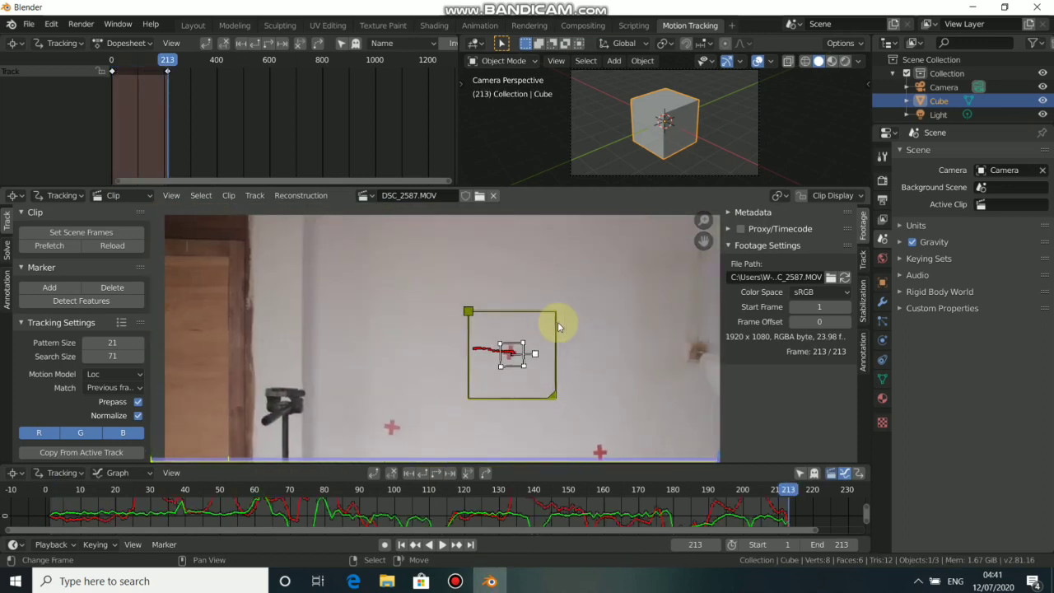
scroll(510, 343, "up", 3)
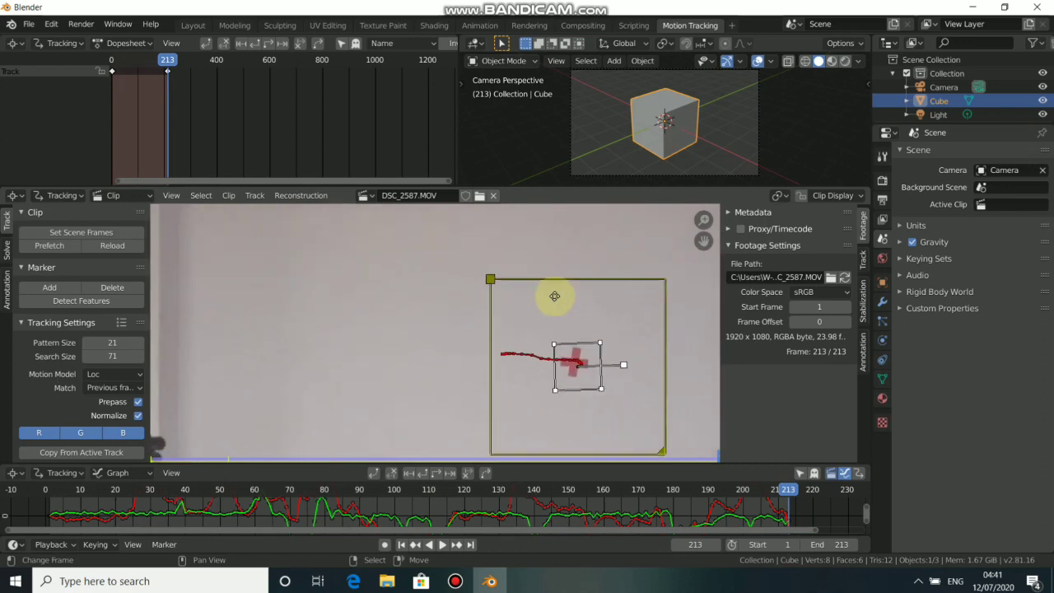
scroll(586, 288, "down", 2)
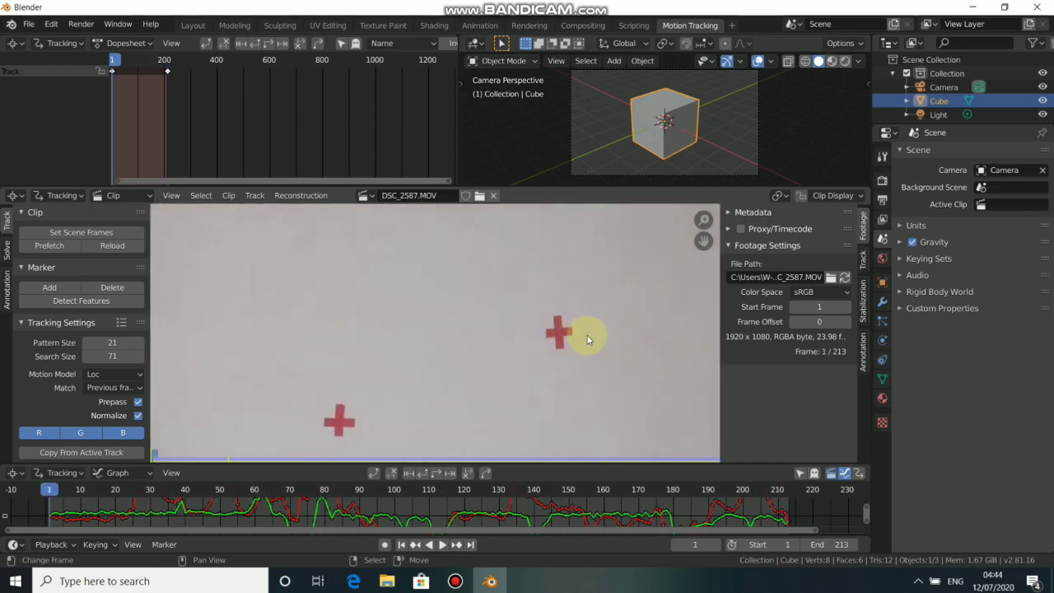
Step: Place a marker on the right-hand red cross and enlarge its search and pattern areas around the cross
scroll(588, 339, "up", 2)
middle_click_drag(584, 349, 479, 332)
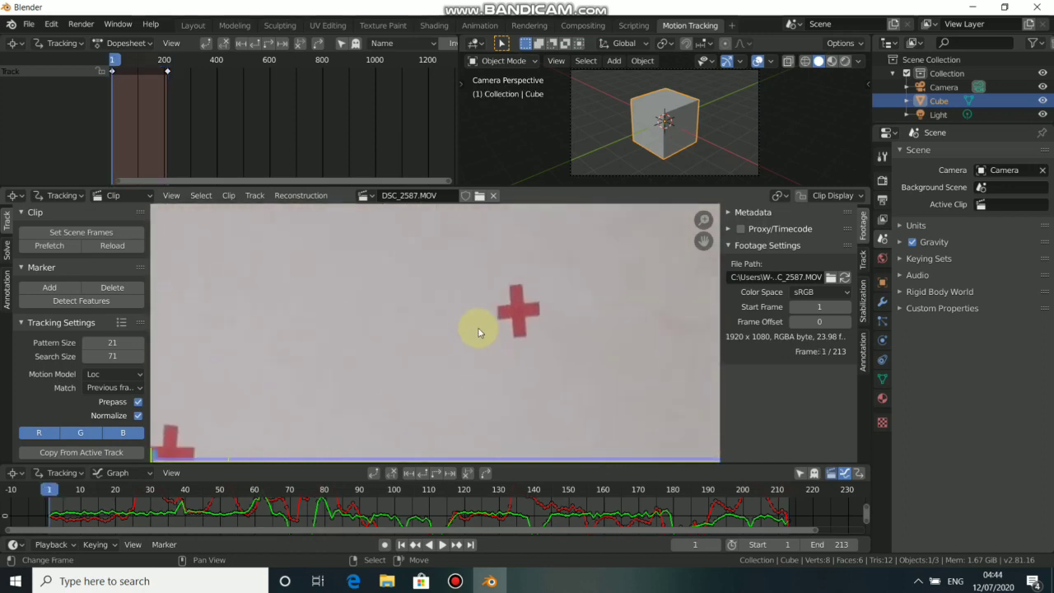
left_click(527, 317, "ctrl")
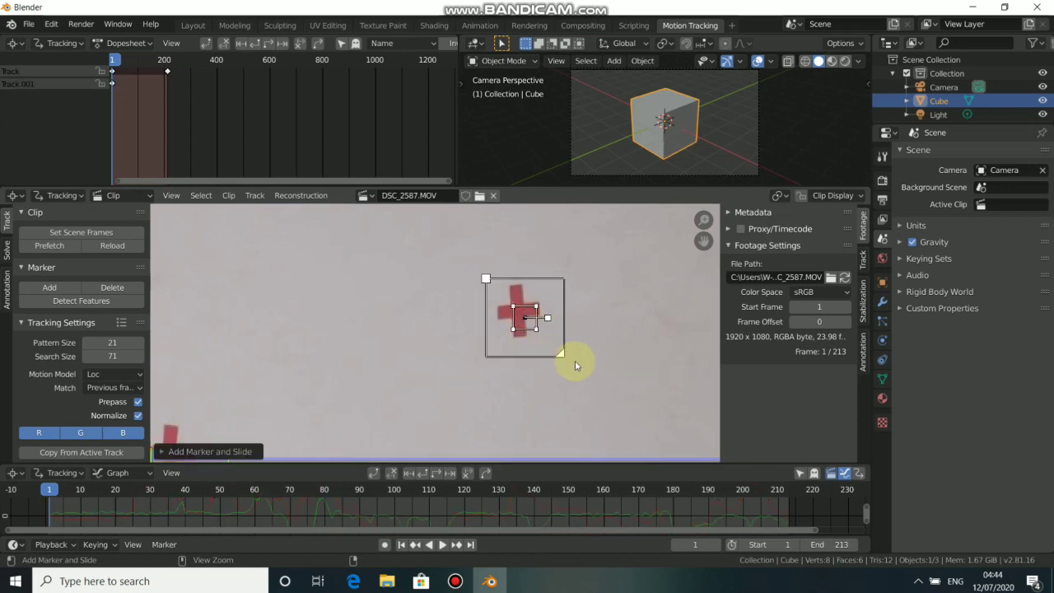
left_click_drag(570, 359, 612, 408)
left_click(545, 321)
left_click_drag(579, 327, 593, 323)
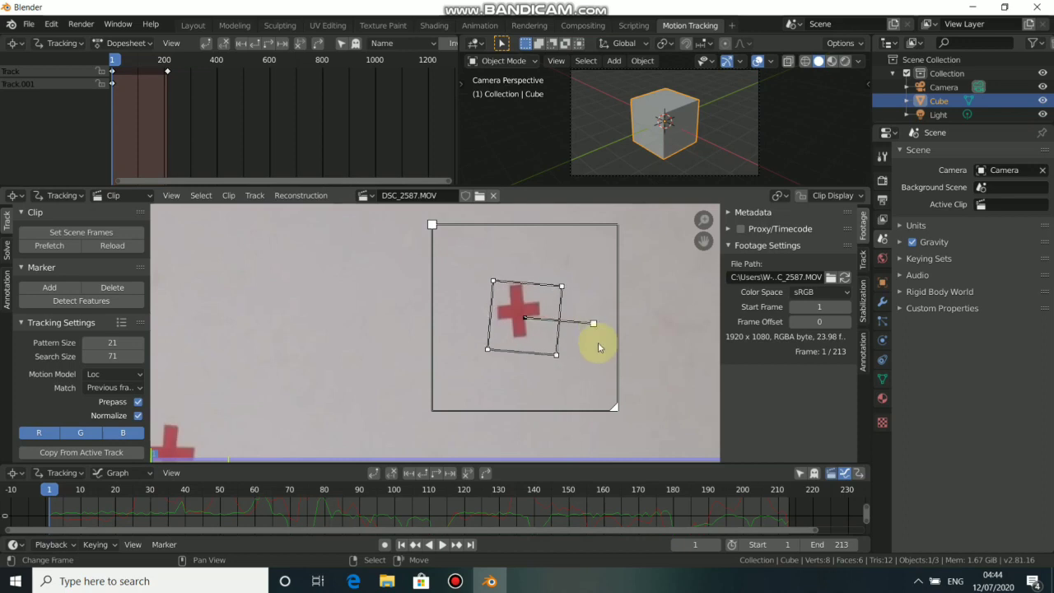
Step: Track the right-hand cross's marker forward through the clip, scrub to check it, and return to frame 1
left_click(436, 475)
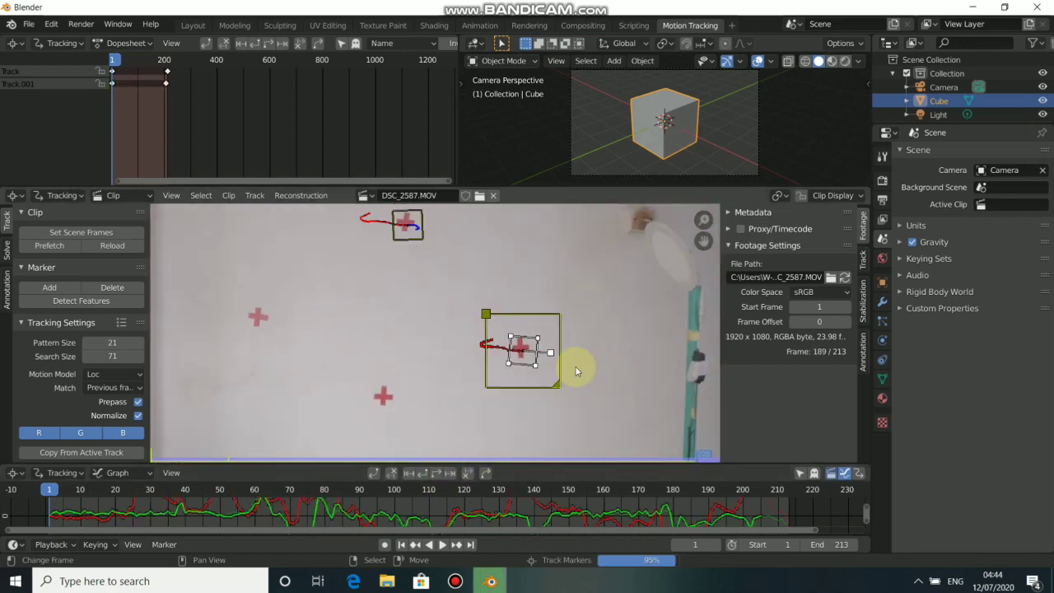
mouse_move(453, 534)
left_mouse_down()
mouse_move(459, 501)
mouse_move(440, 485)
mouse_move(236, 482)
mouse_move(511, 520)
left_mouse_up()
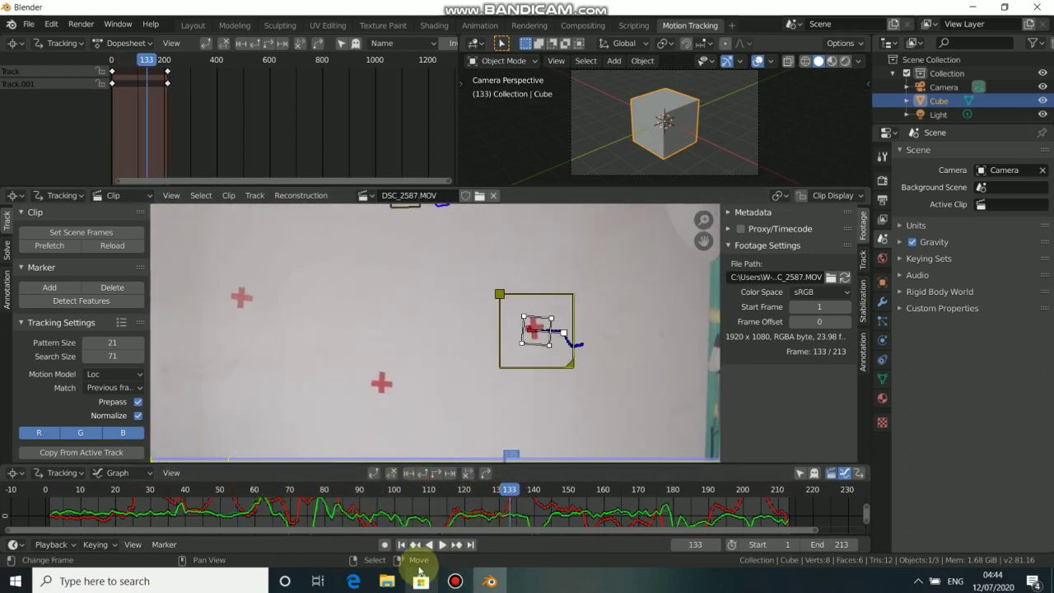
left_click(404, 544)
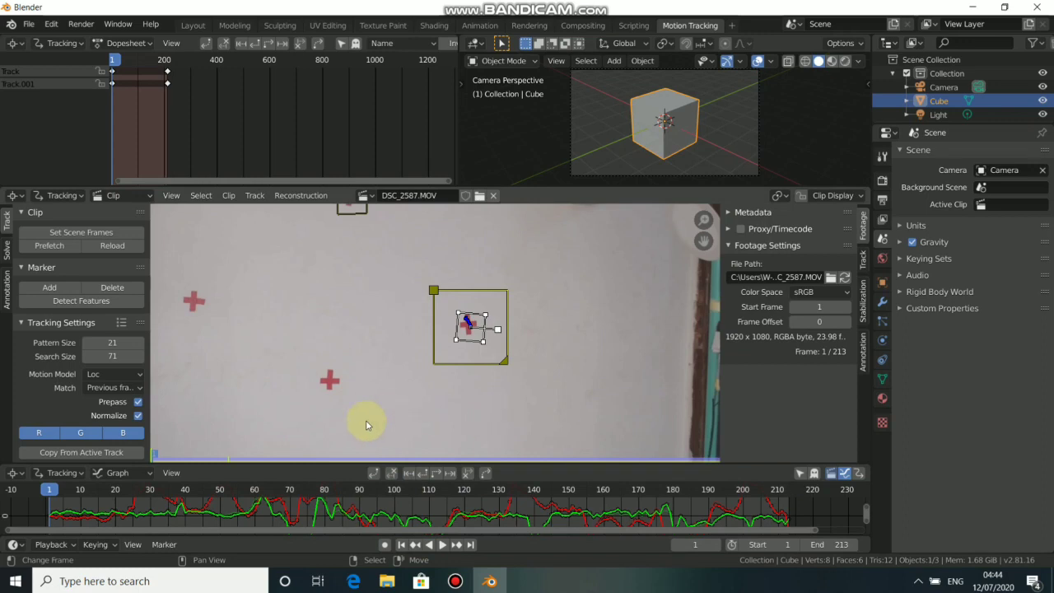
Step: Place a marker on the lowest red cross and enlarge its search and pattern areas
mouse_move(336, 405)
middle_mouse_down()
mouse_move(431, 349)
mouse_move(473, 348)
middle_mouse_up()
scroll(419, 358, "up", 5)
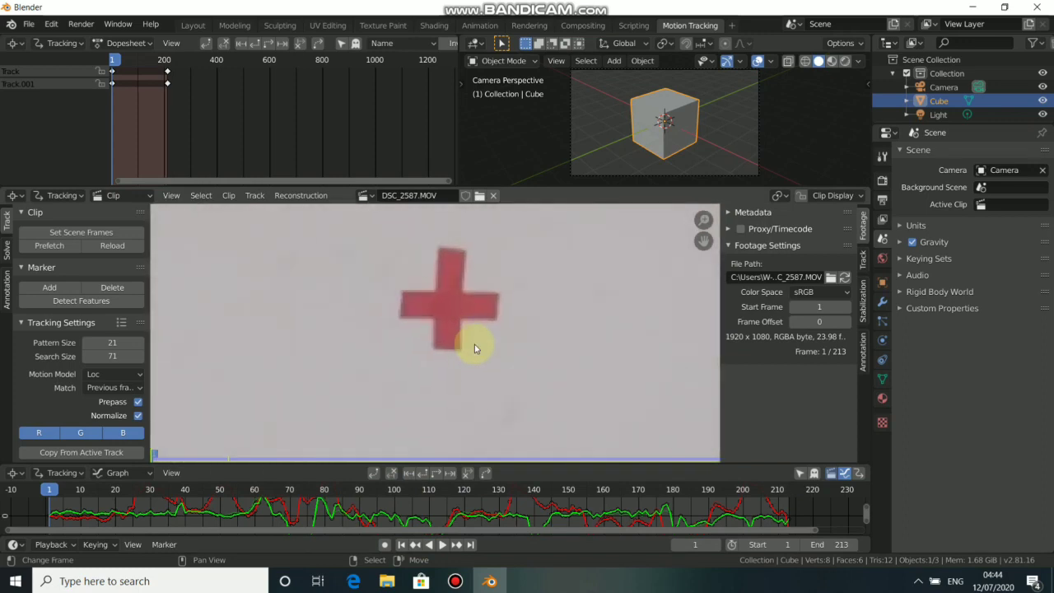
left_click(473, 339, "ctrl")
left_click_drag(536, 399, 570, 432)
left_click_drag(506, 323, 548, 316)
left_click(516, 425)
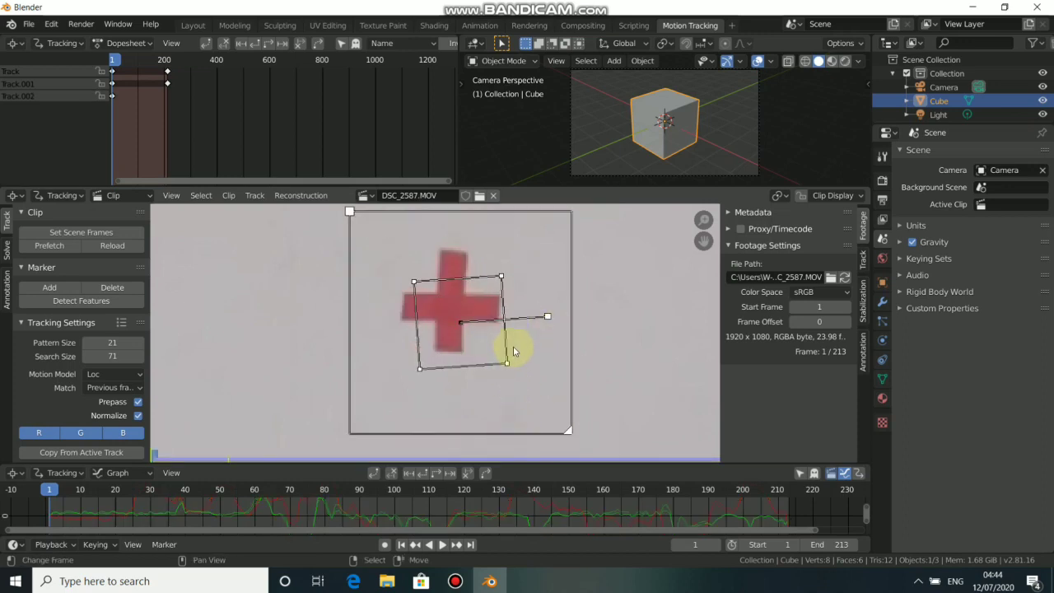
Step: Track the lowest cross's marker forward to the end of the clip
key("ctrl+t")
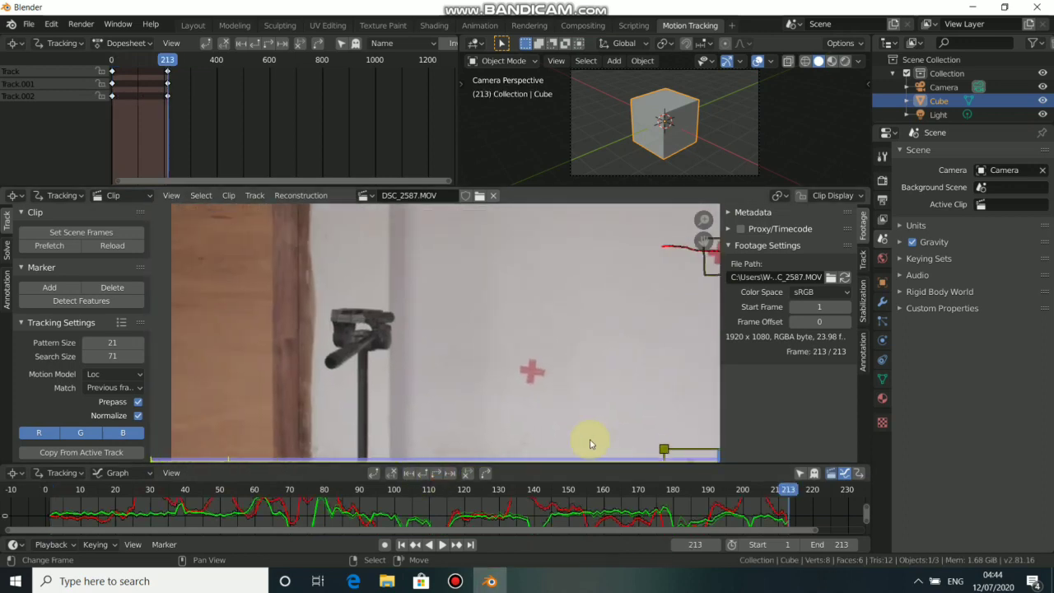
left_click_drag(567, 423, 534, 327)
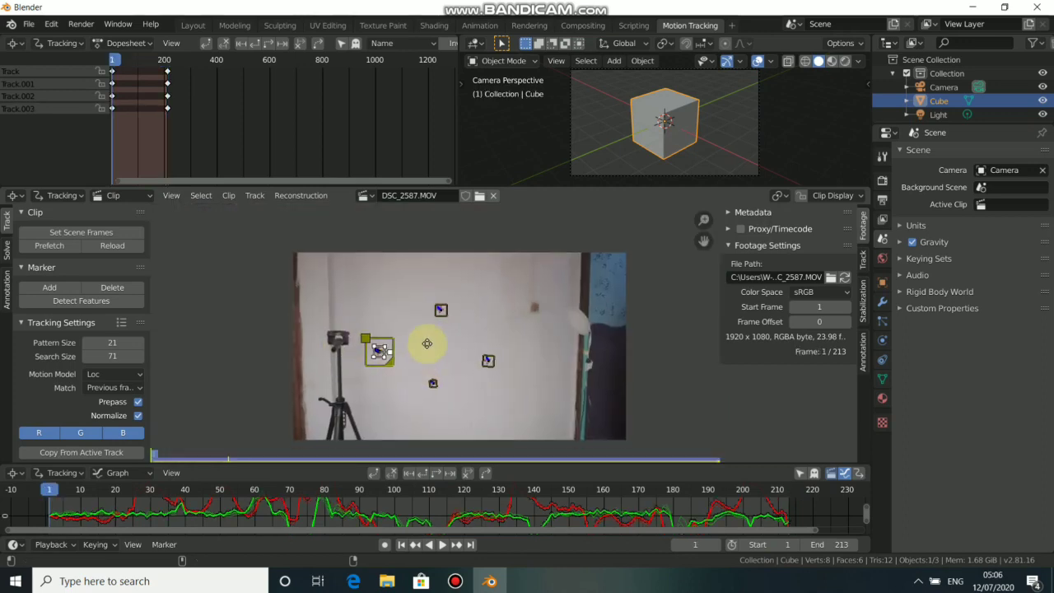
Step: Switch the clip editor from Tracking to Mask mode and create a new mask
scroll(403, 314, "up", 1)
scroll(432, 295, "up", 2)
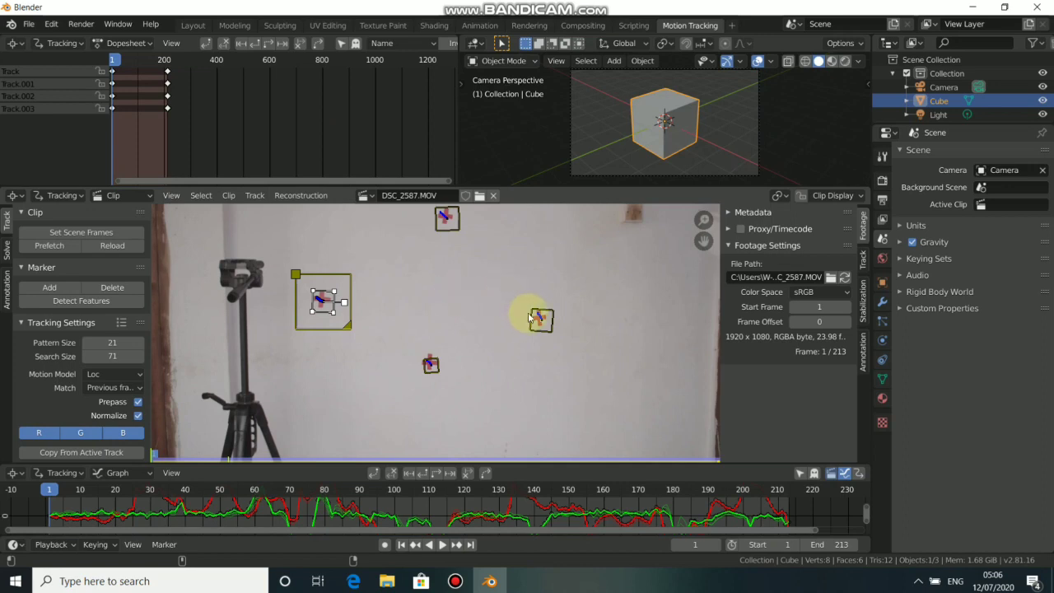
middle_click_drag(453, 256, 458, 277)
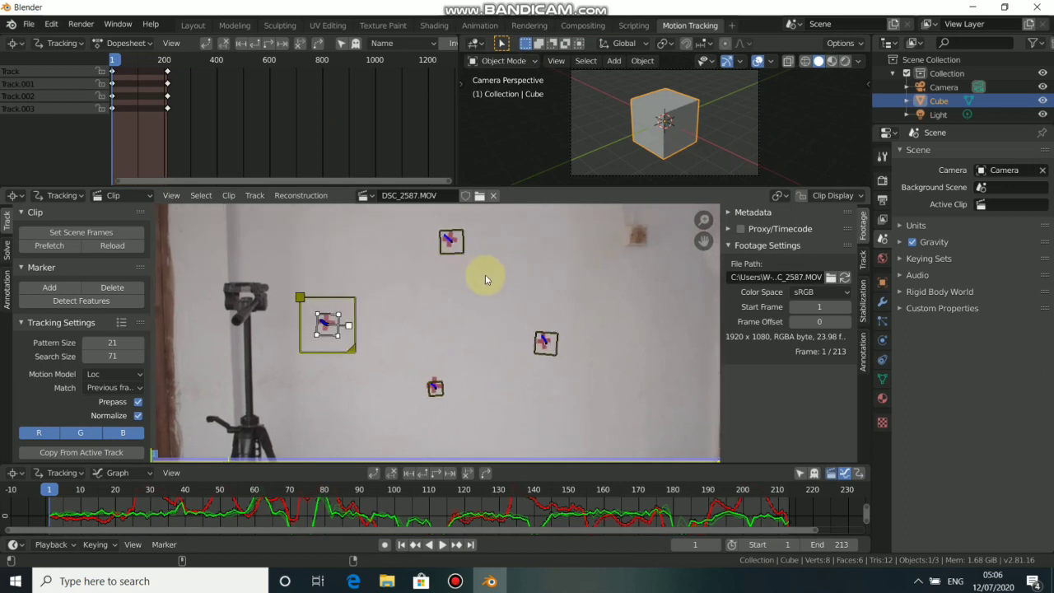
key("Tab")
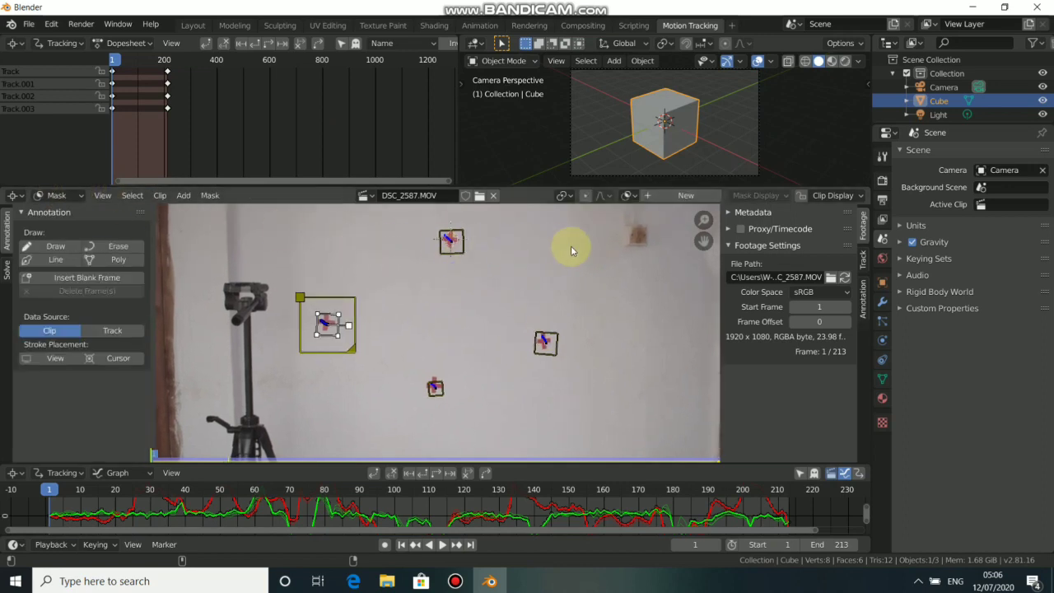
left_click(660, 198)
Step: Add a square mask spline around the uppermost cross
scroll(489, 264, "up", 3)
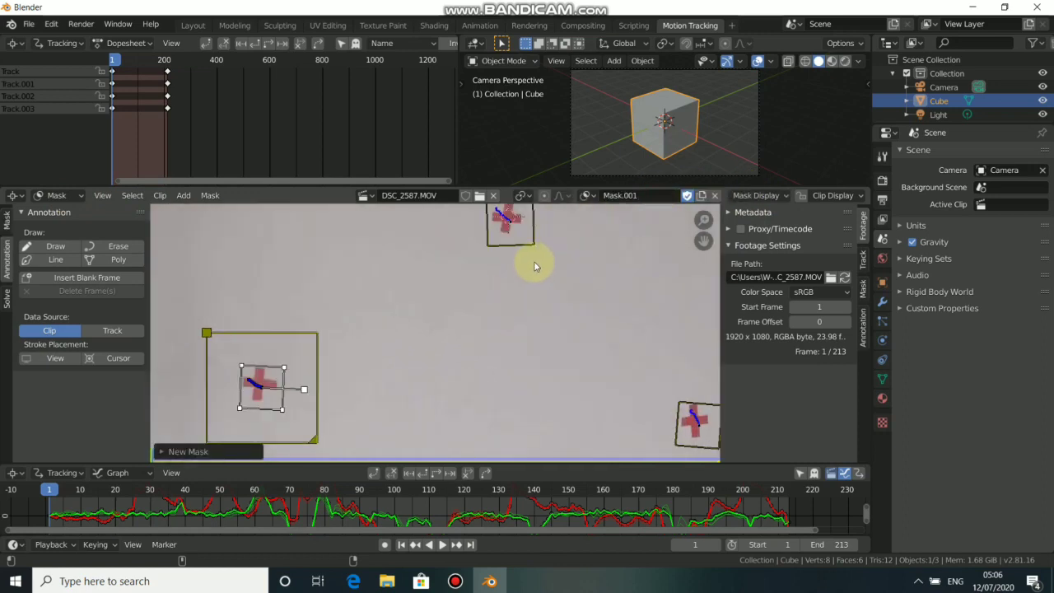
scroll(527, 267, "down", 2)
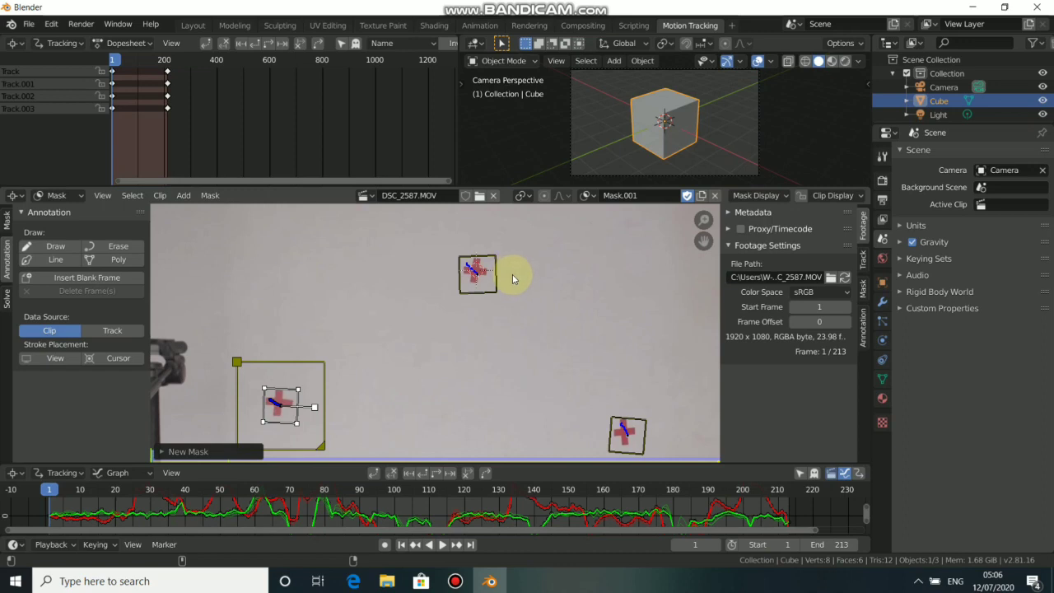
key("shift+a")
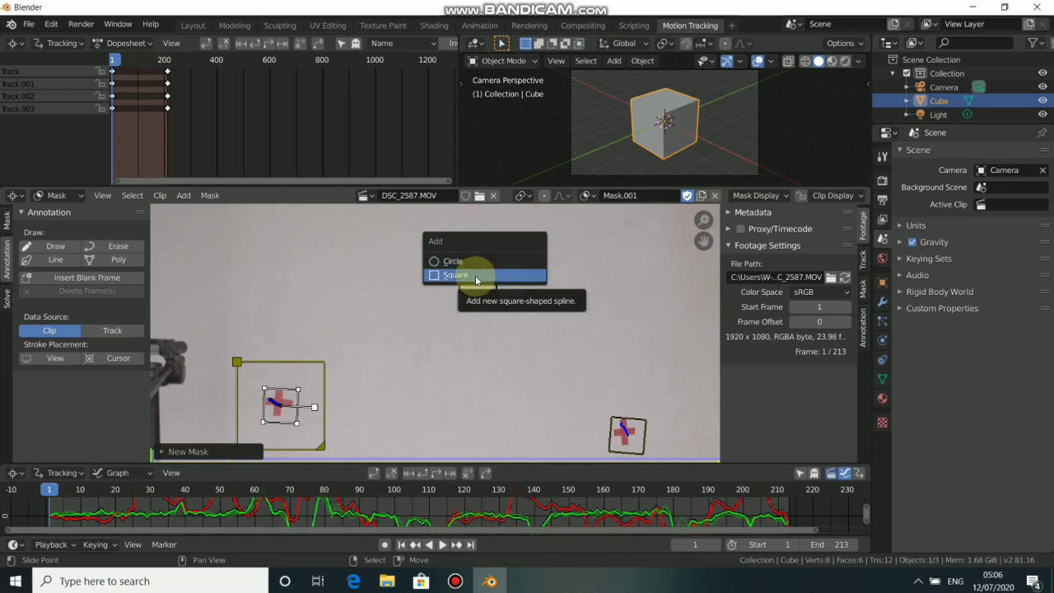
left_click(475, 276)
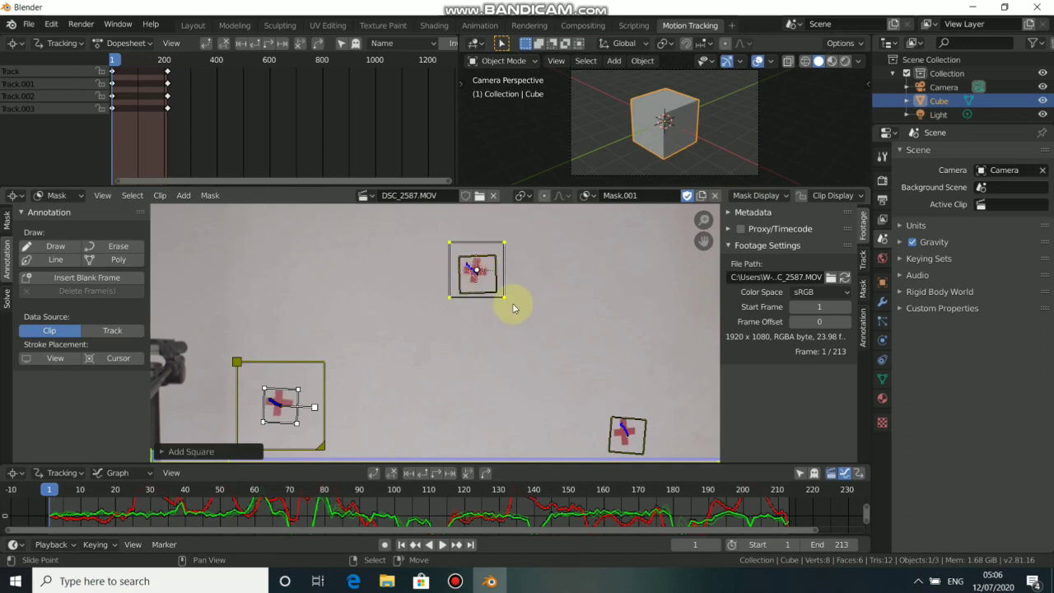
Step: Adjust the lower corners of the square mask spline around the uppermost cross and scale the spline to about 0.65
left_click_drag(504, 299, 512, 310)
left_click_drag(449, 299, 448, 310)
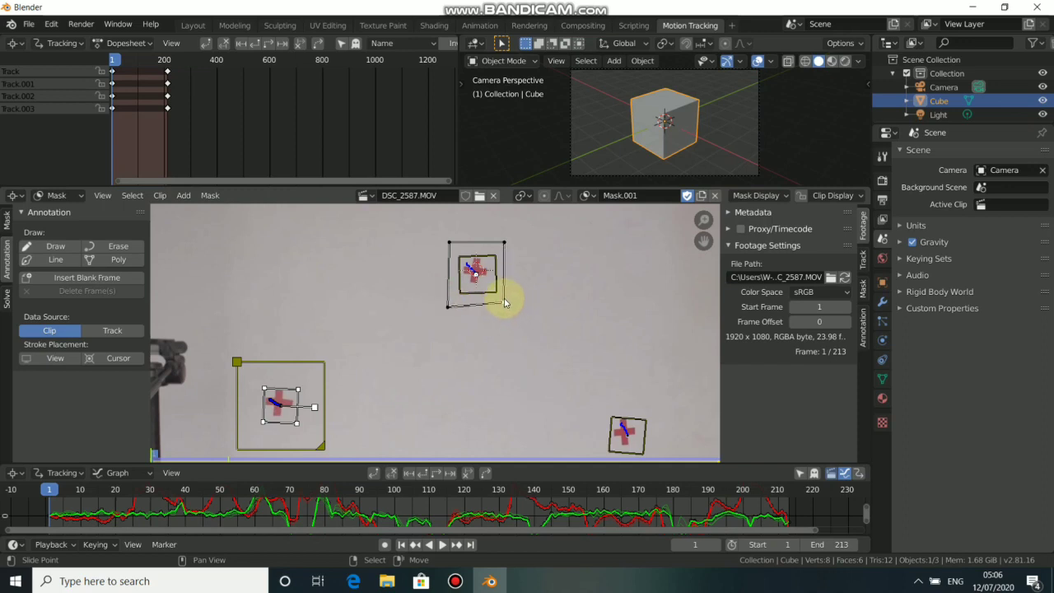
key("a")
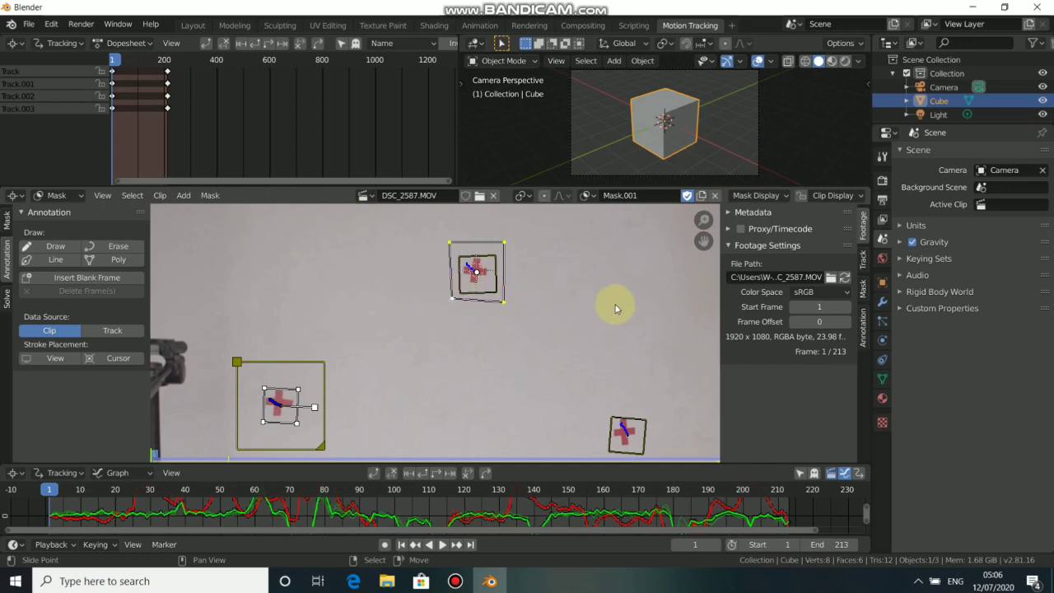
key("s")
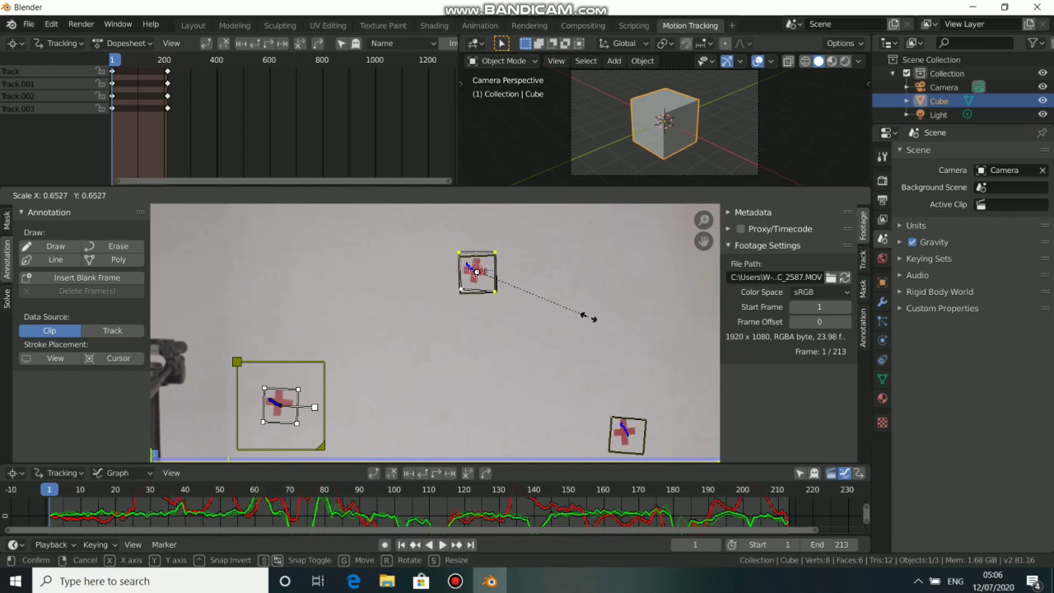
left_click(587, 318)
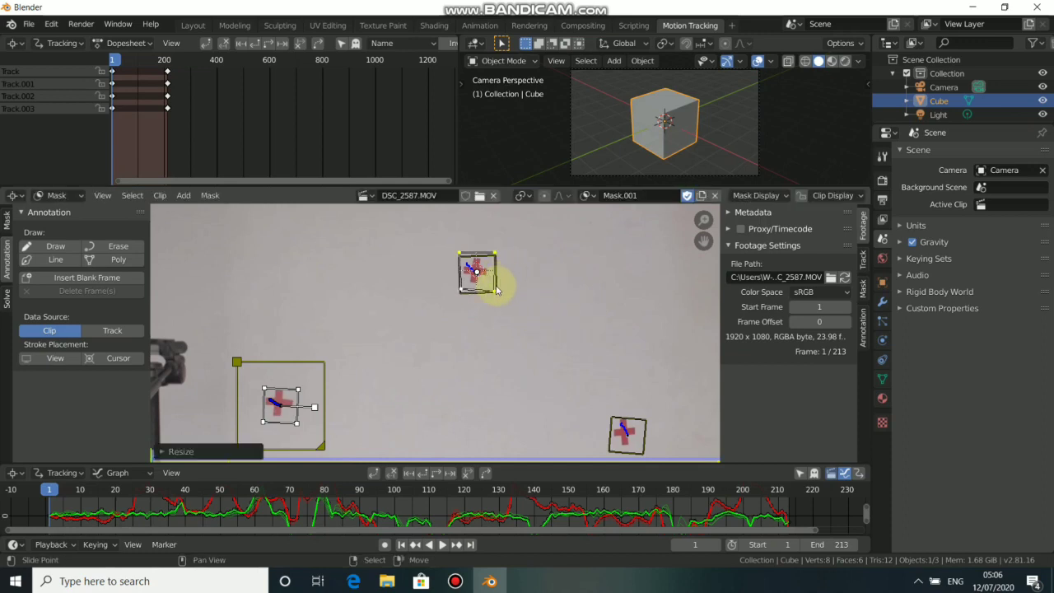
Step: Select the uppermost cross's track in Tracking mode and parent the square mask spline to it
left_click(464, 287)
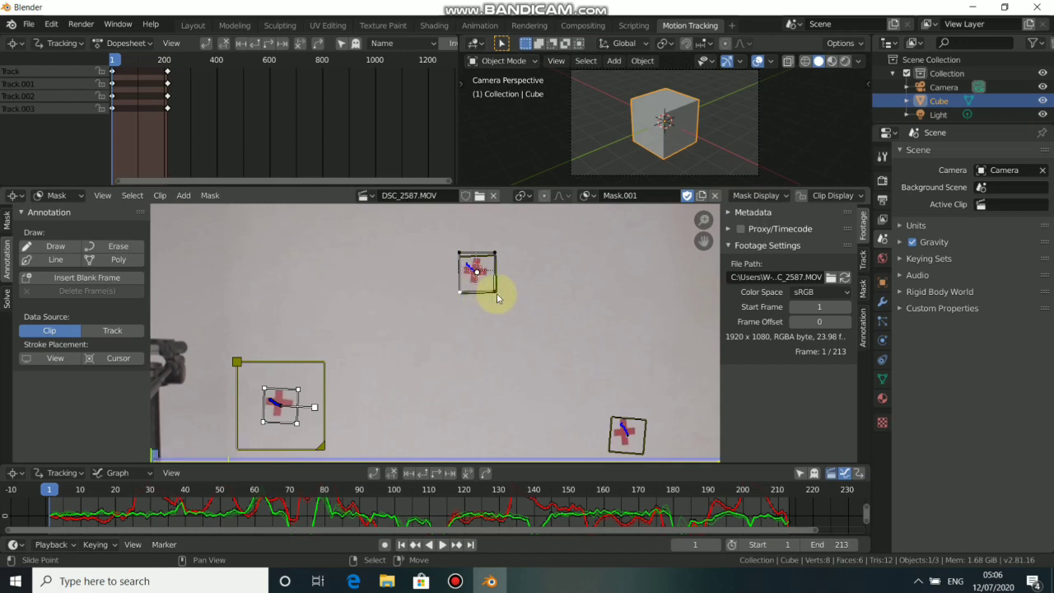
key("Tab")
left_click(499, 295)
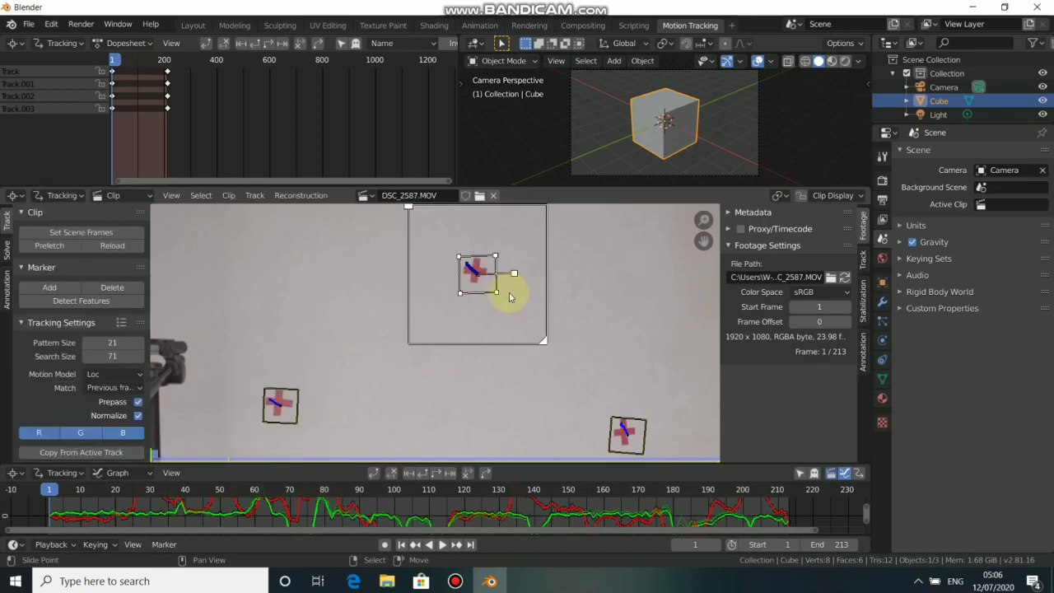
key("Tab")
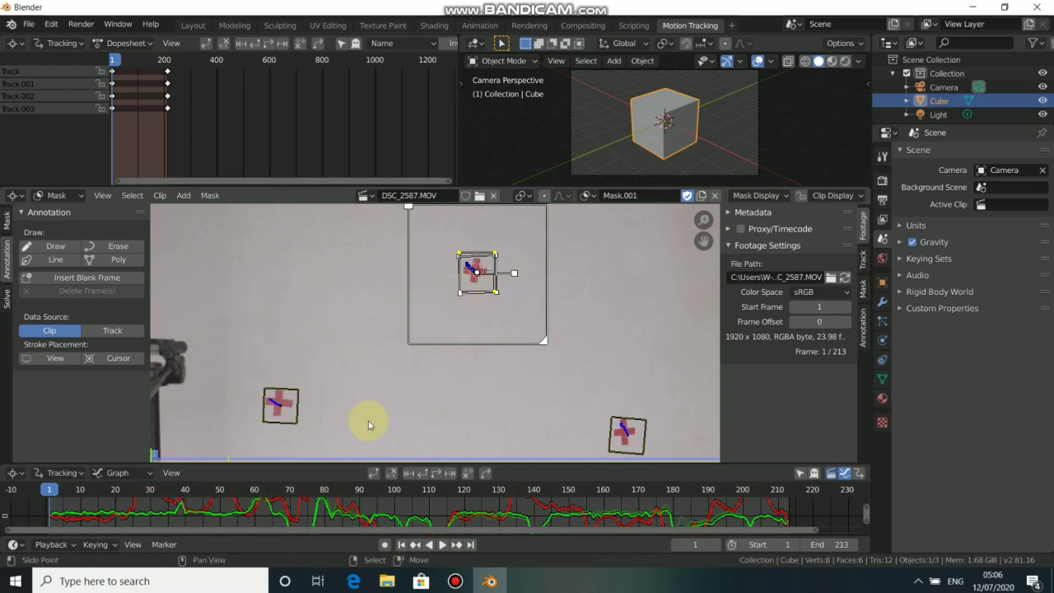
Step: Play the clip to check how the mask follows the uppermost cross, and return to the first frame
left_click(442, 545)
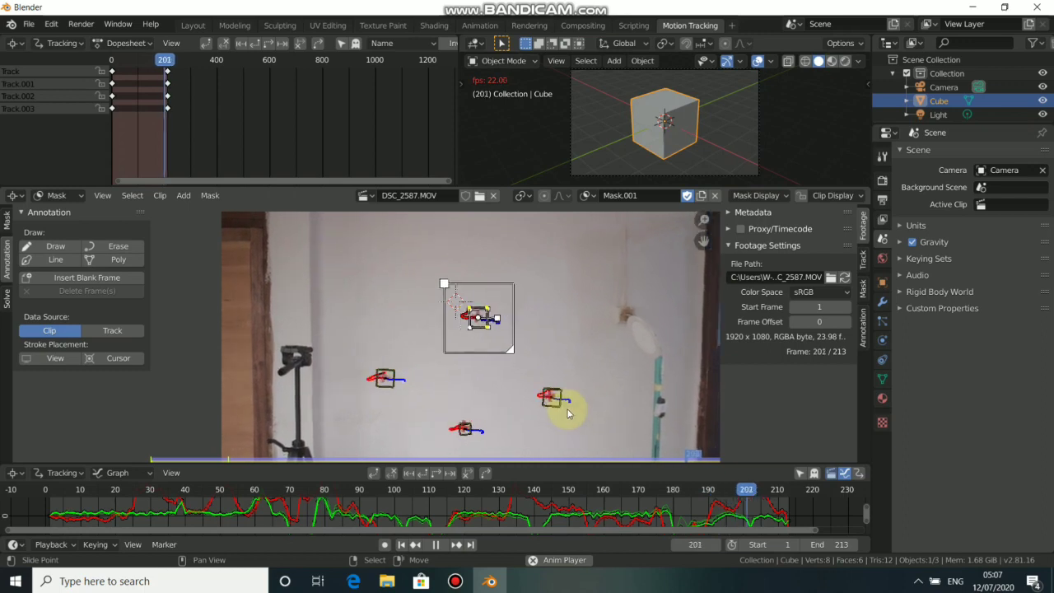
left_click(438, 544)
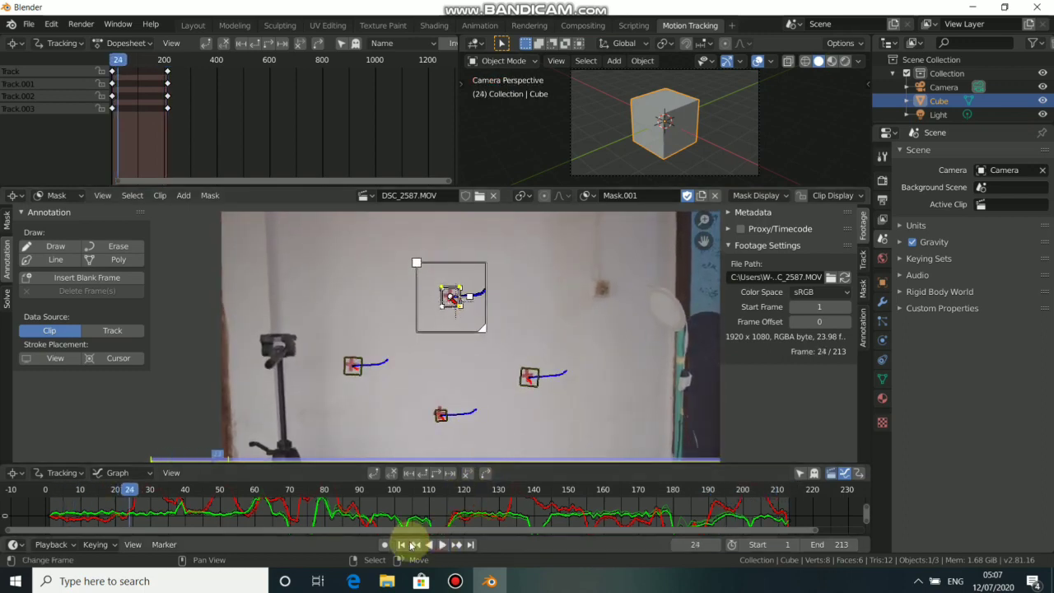
left_click(401, 544)
Step: Create a new mask with a square spline around the leftmost cross and scale the spline to about 0.71
scroll(440, 361, "up", 3)
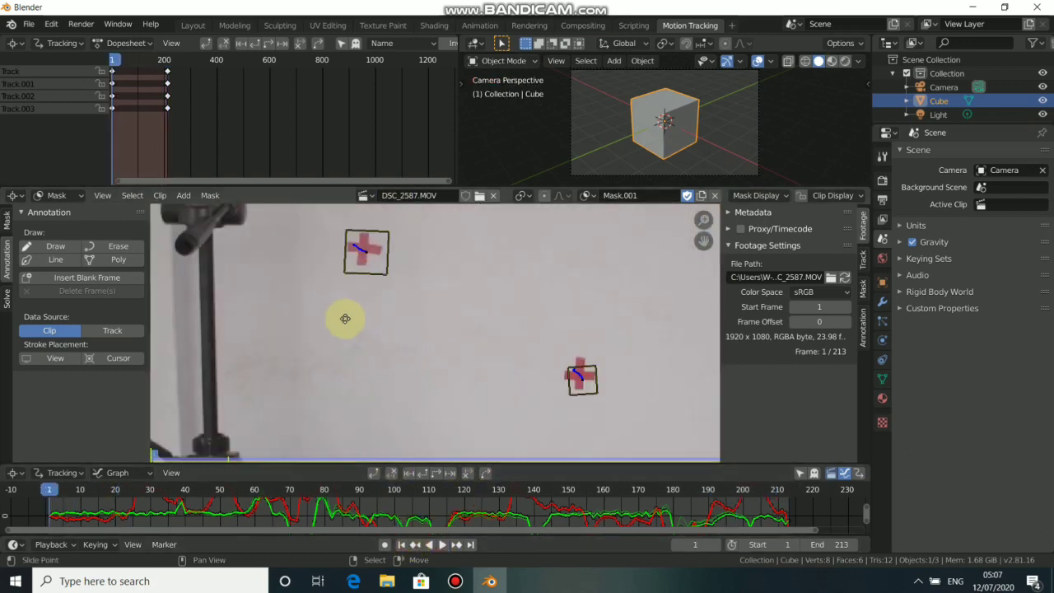
middle_click_drag(350, 282, 437, 337)
left_click(452, 302)
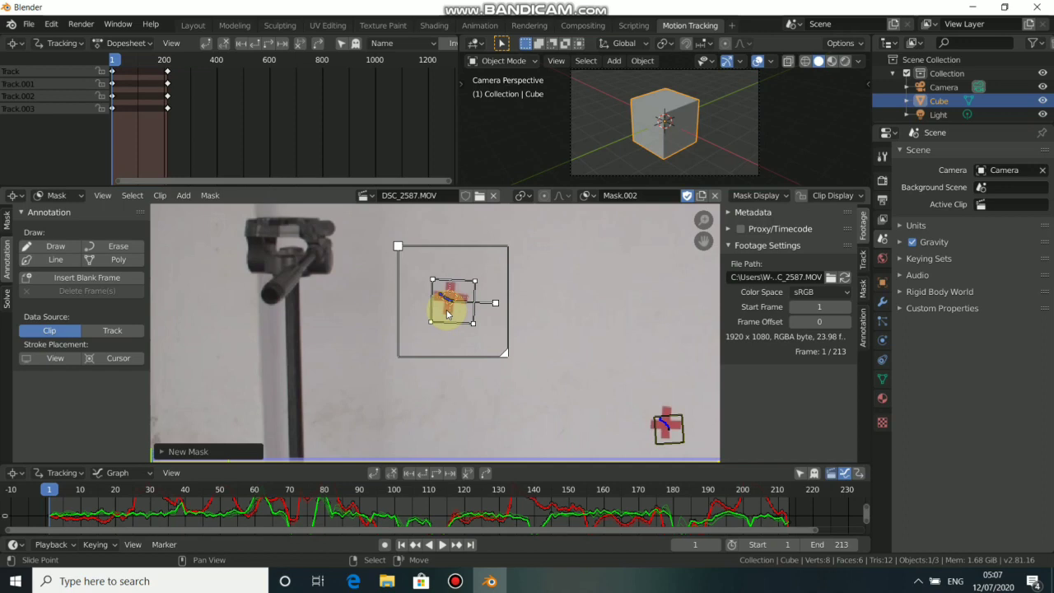
key("shift+a")
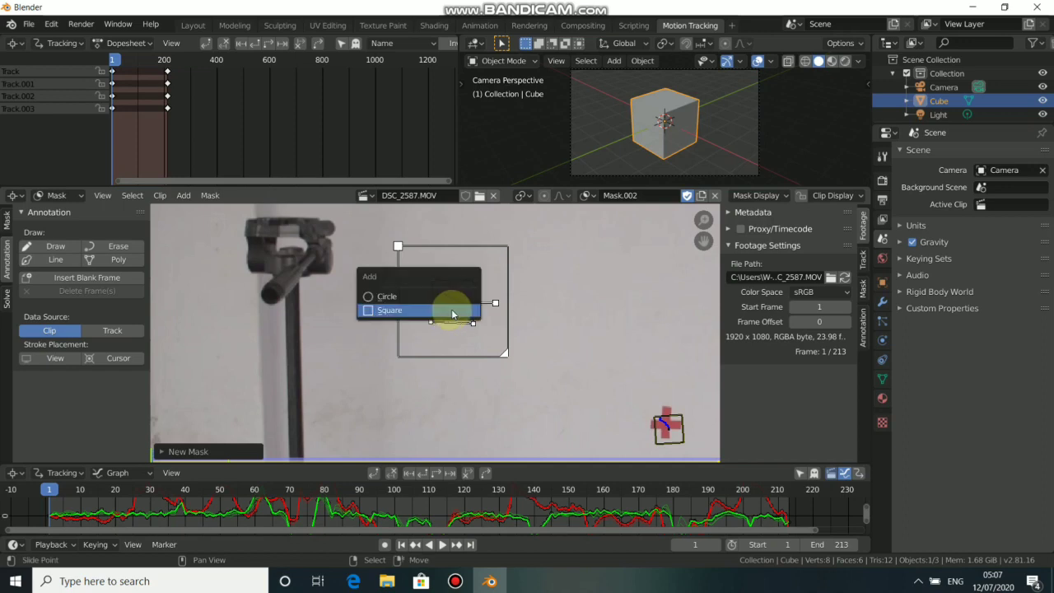
left_click(450, 312)
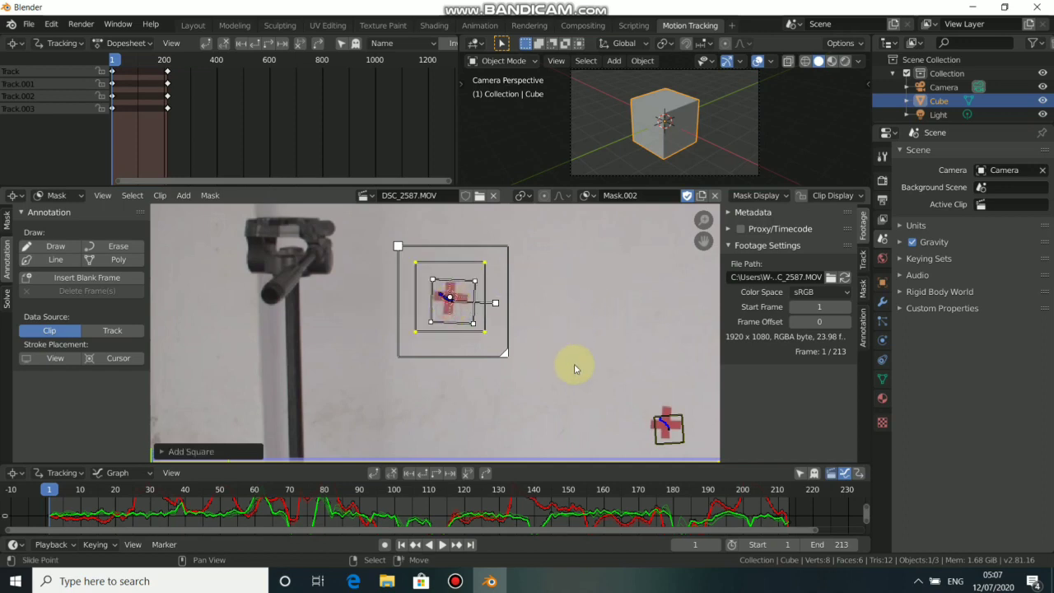
key("s")
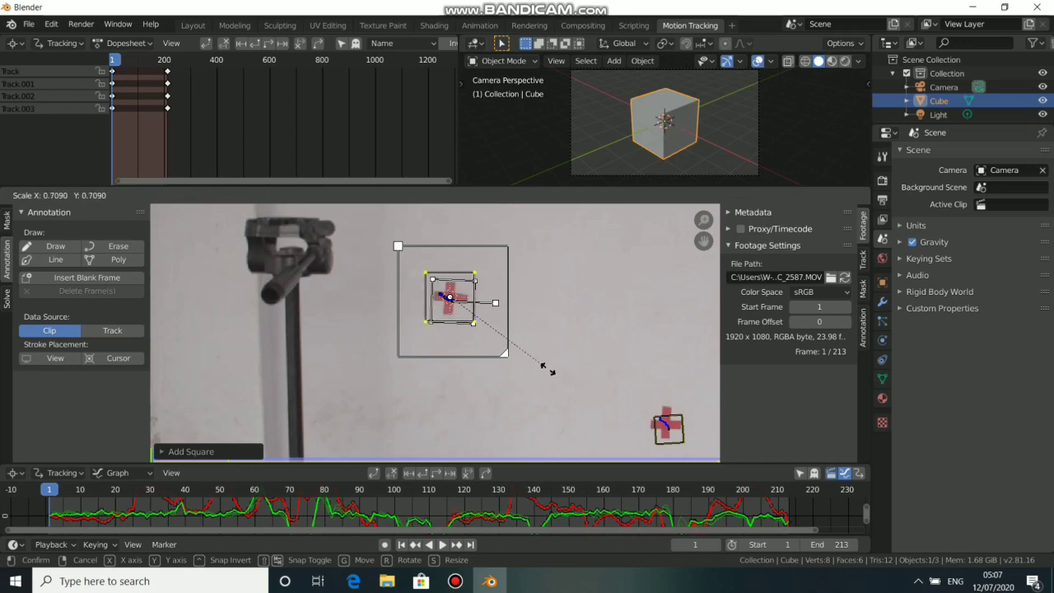
left_click(547, 354)
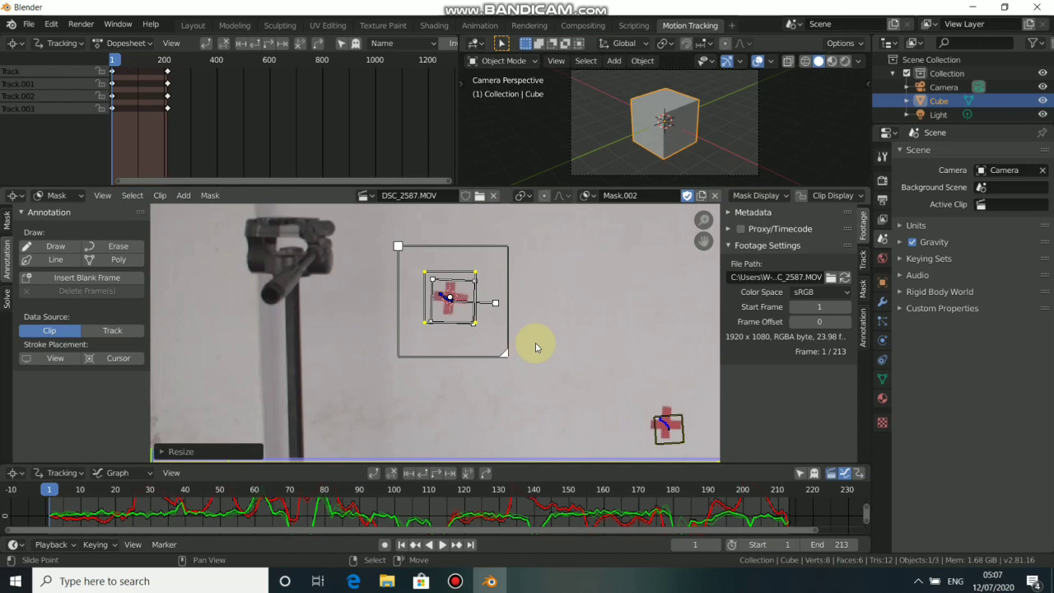
Step: Parent the square mask spline to the leftmost cross's track and play the clip to check how it follows
key("Tab")
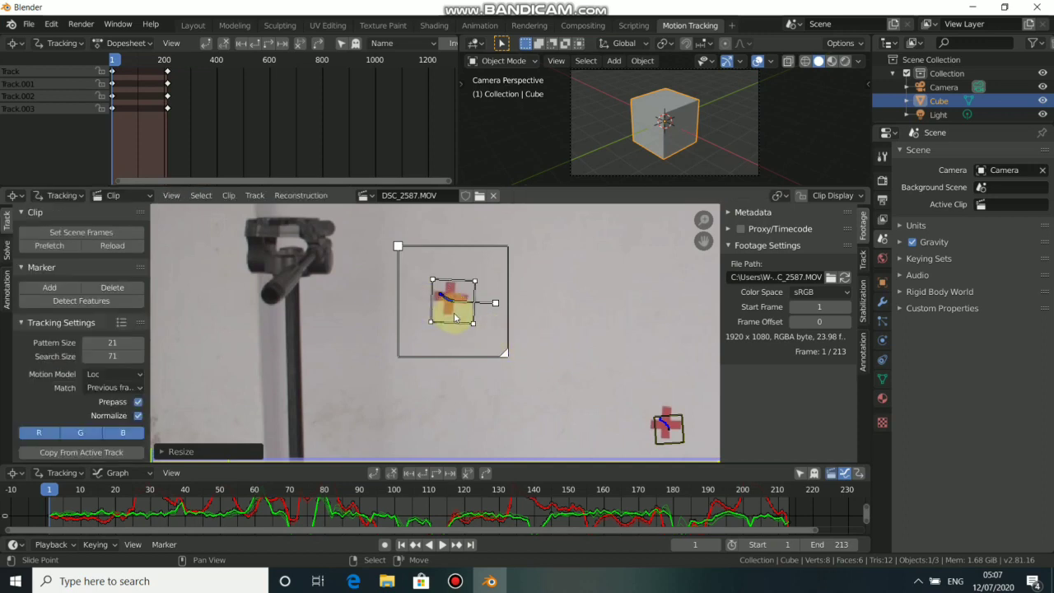
left_click(464, 322)
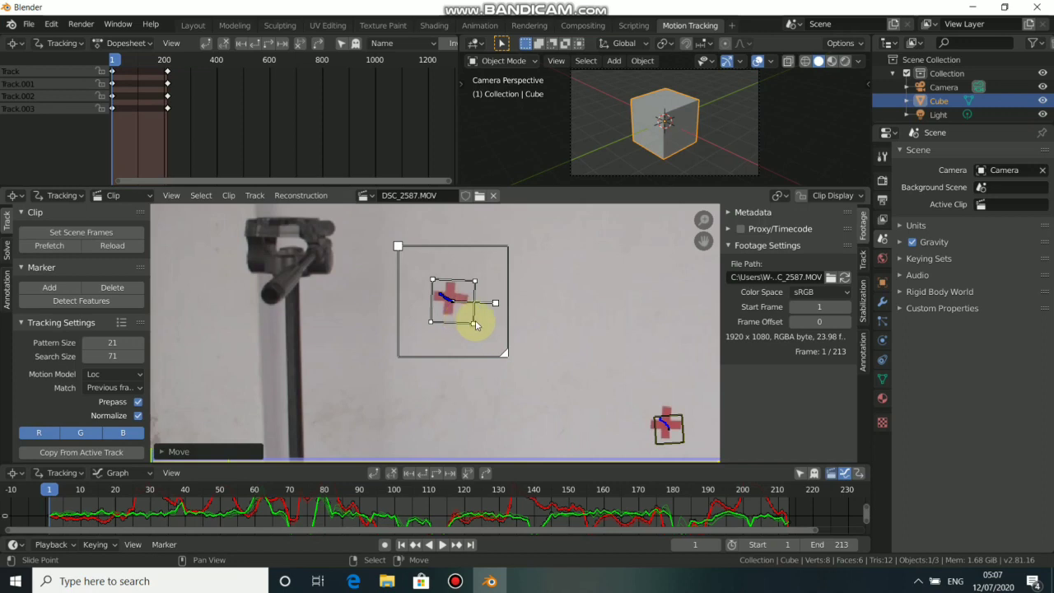
key("Tab")
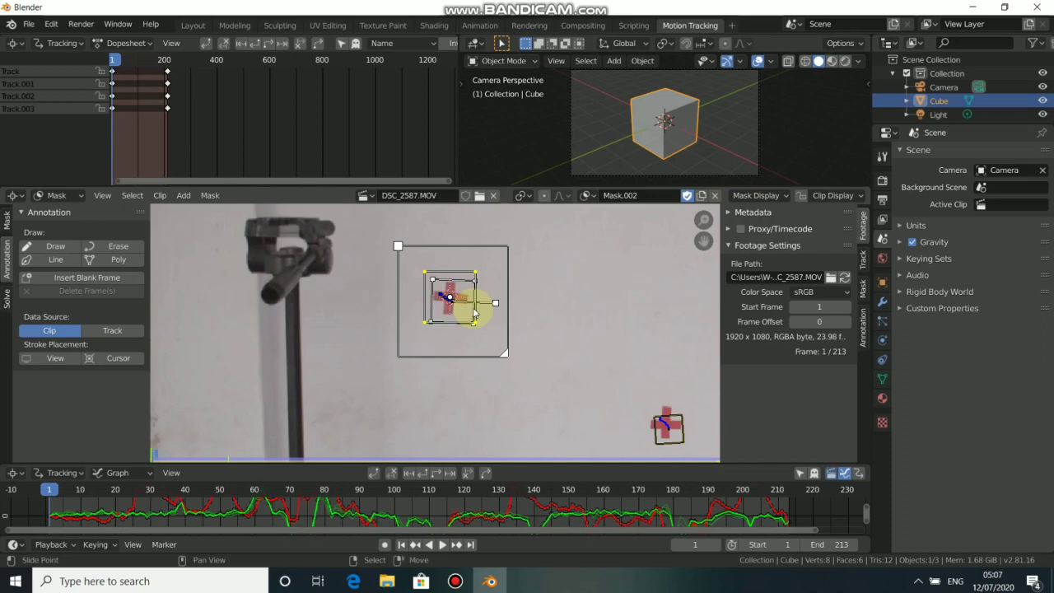
left_click(443, 545)
scroll(523, 334, "down", 5)
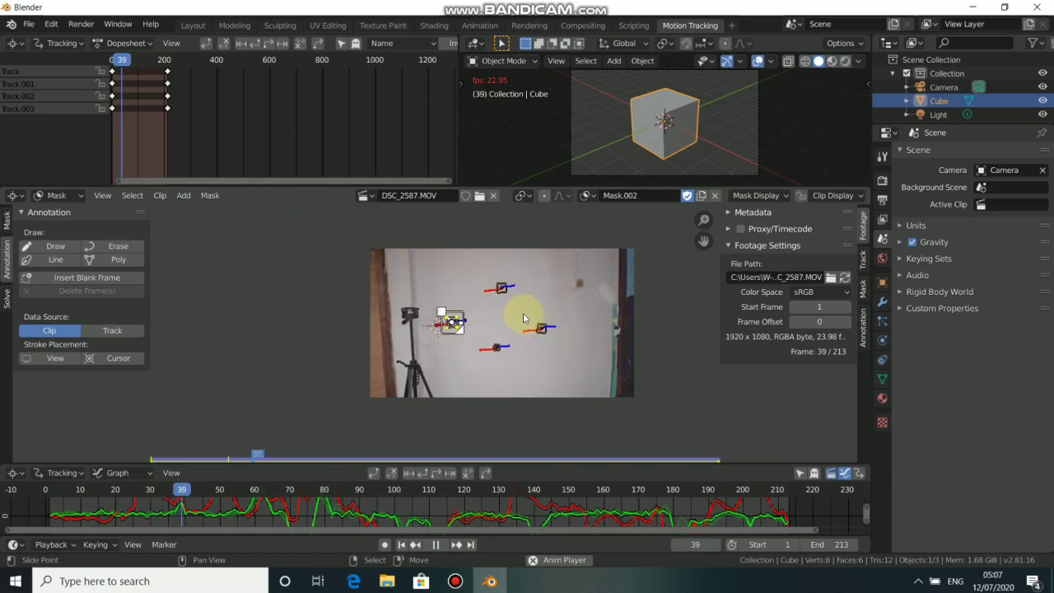
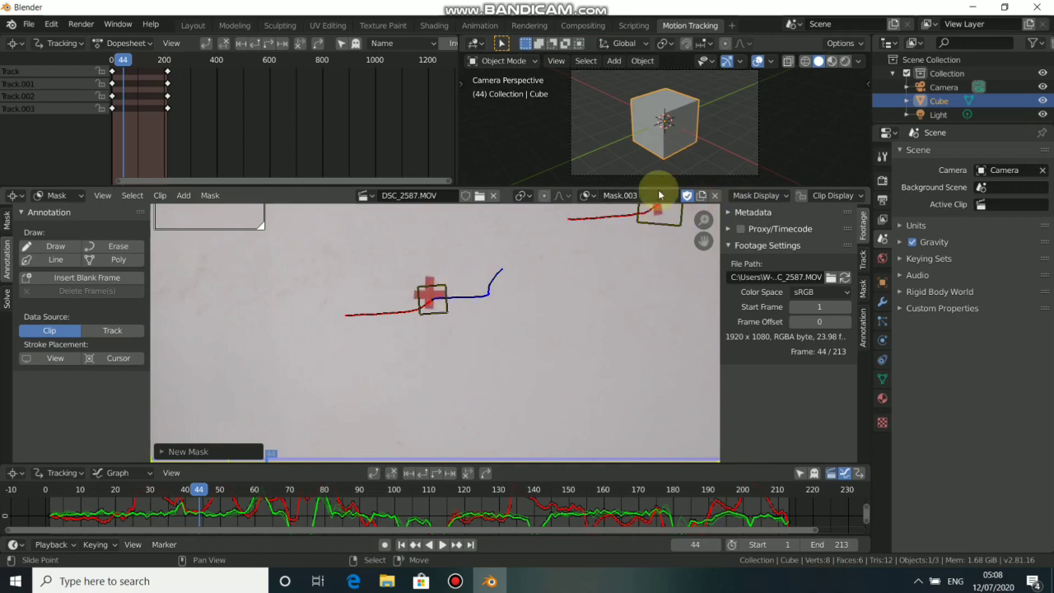
Step: Select the lowest cross's track in Tracking mode and place the 2D cursor at its centre
left_click(588, 196)
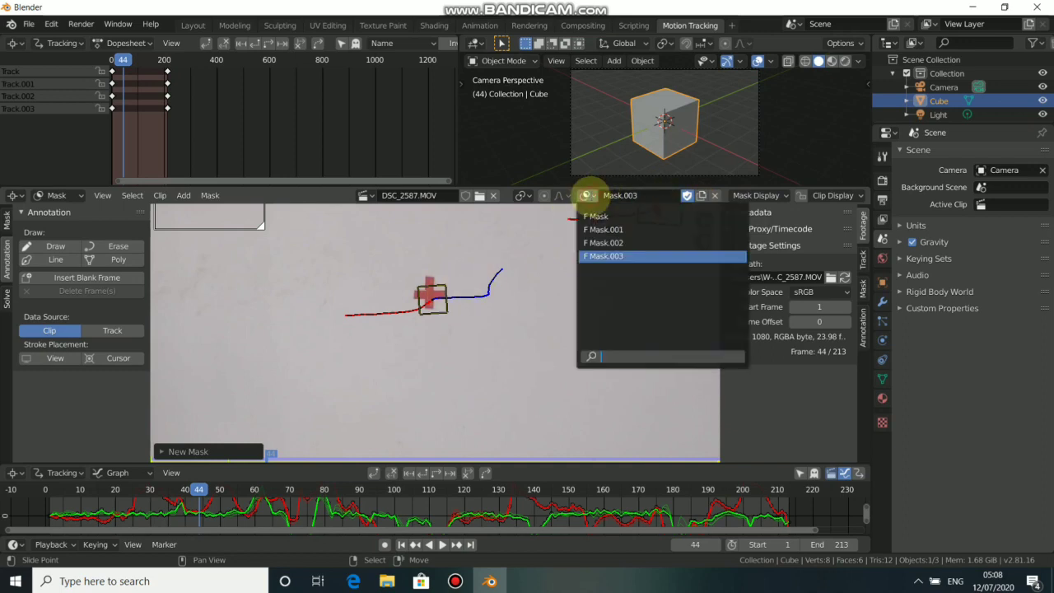
left_click(588, 196)
key("ctrl+Tab")
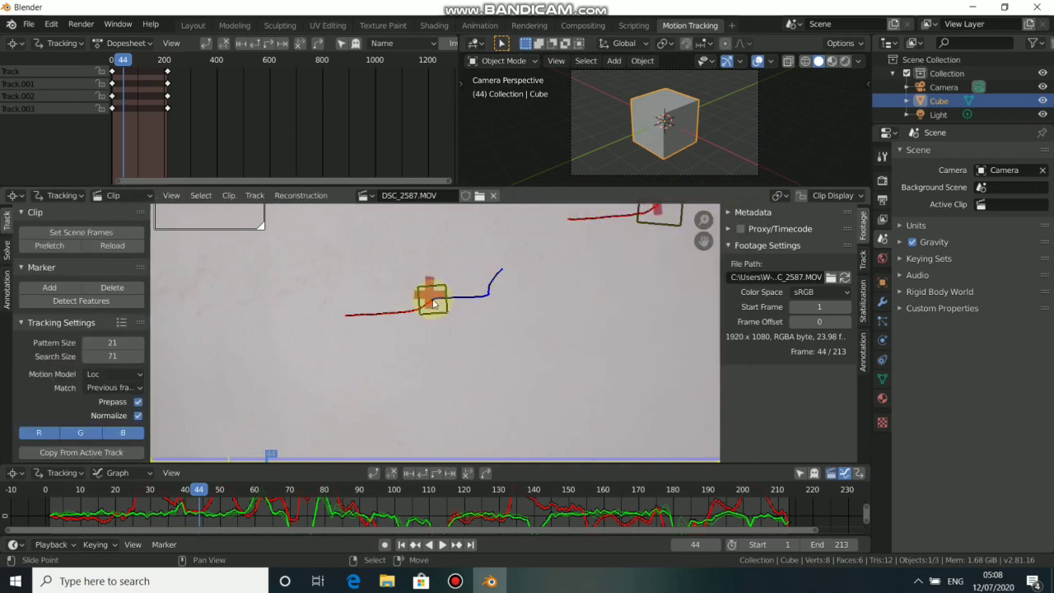
left_click(431, 301)
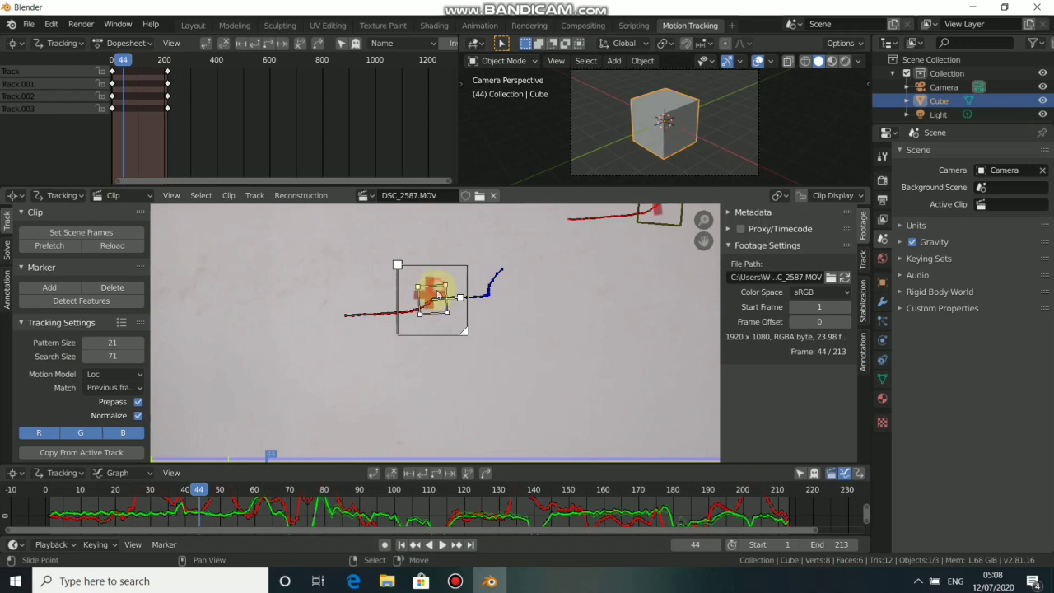
right_click(433, 297, "shift")
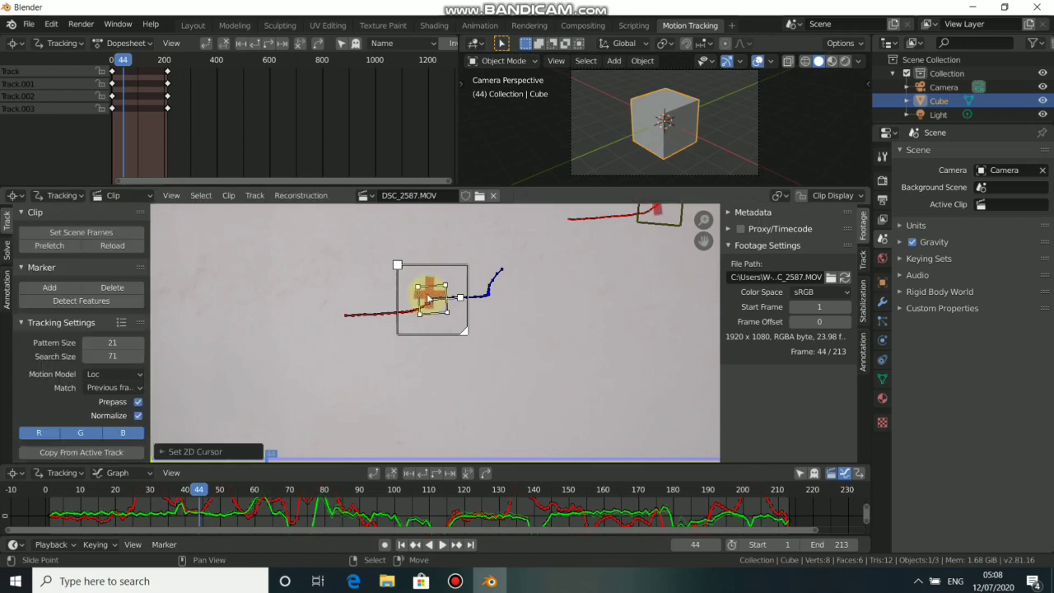
Step: Add a square mask spline on the lowest cross, scale it to about 0.63, and centre it over the cross
key("ctrl+Tab")
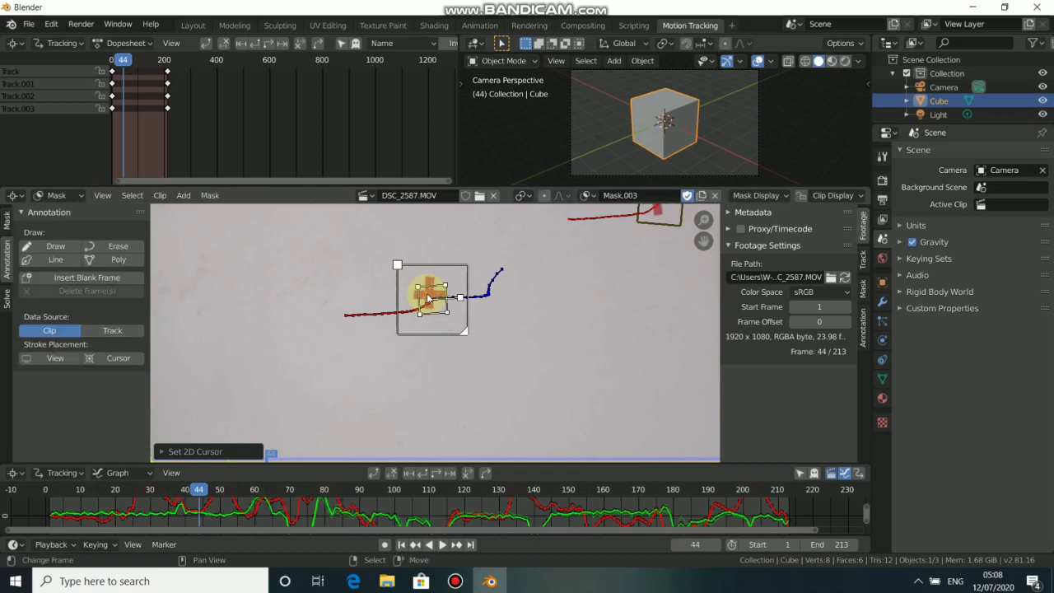
key("shift+a")
left_click(429, 298)
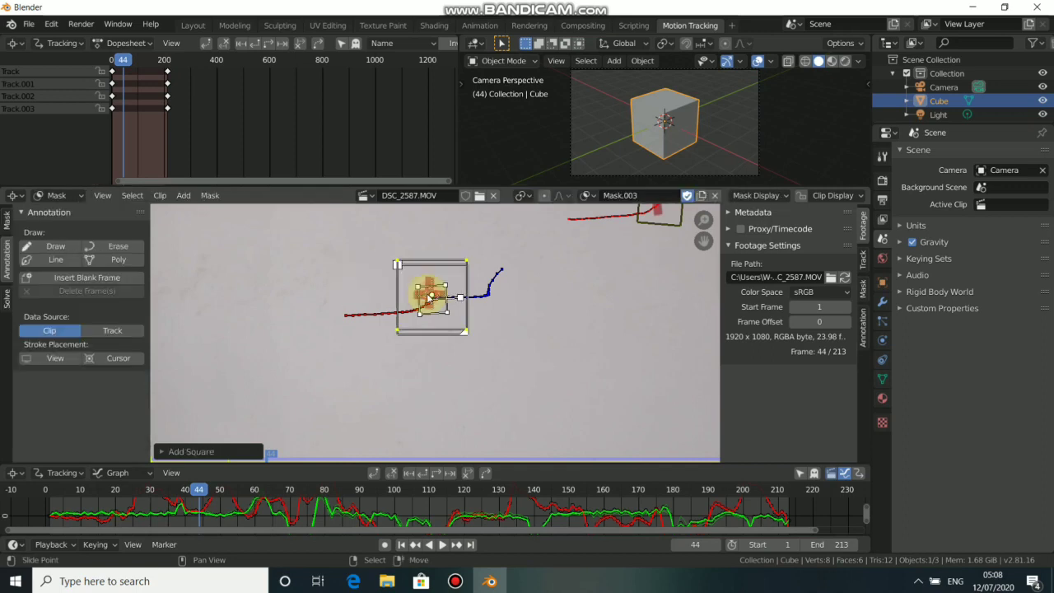
key("s")
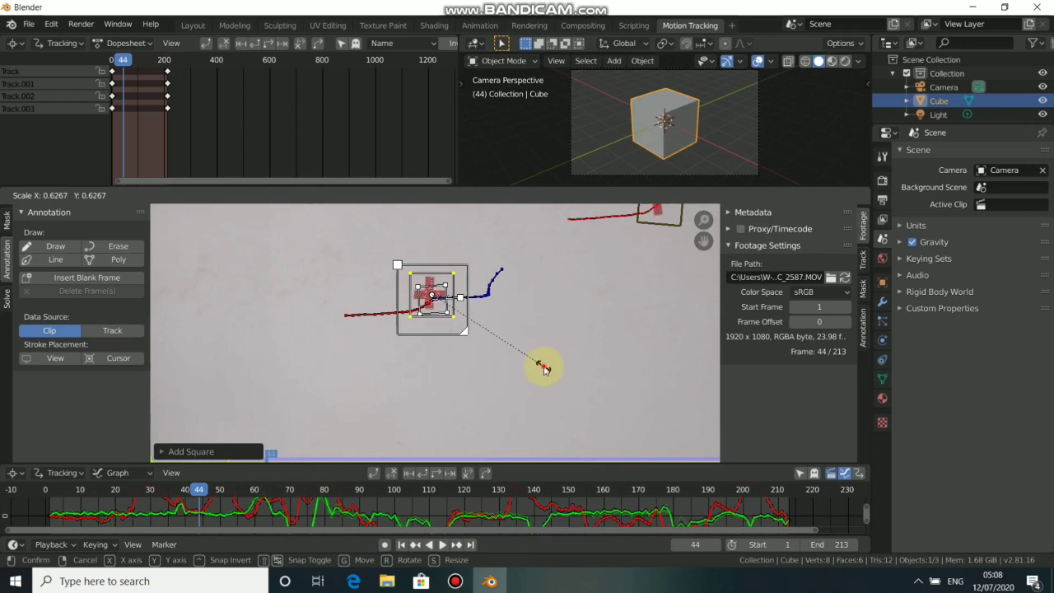
left_click(543, 368)
key("g")
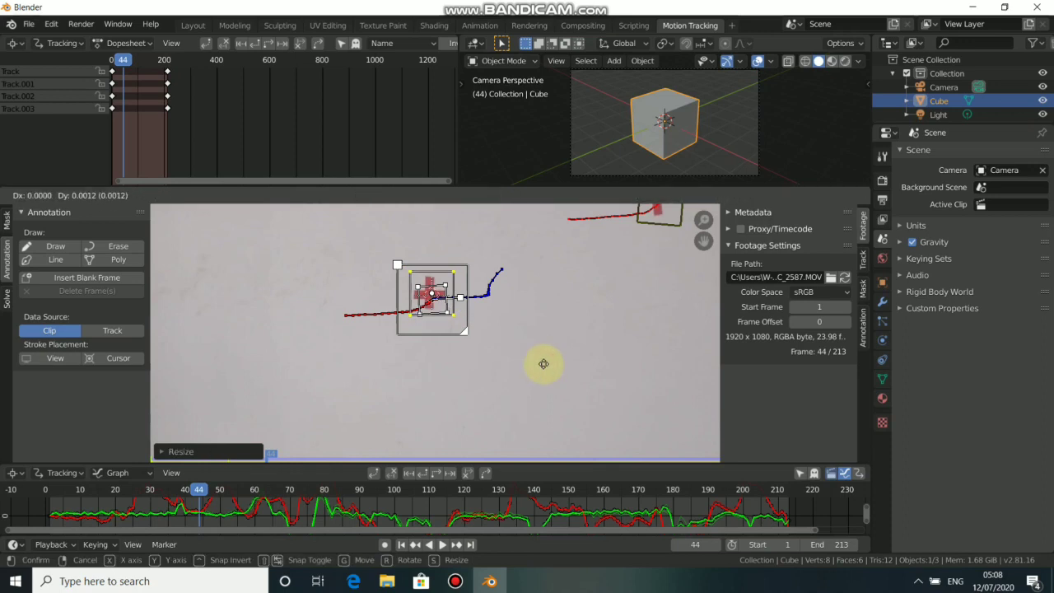
left_click(542, 364)
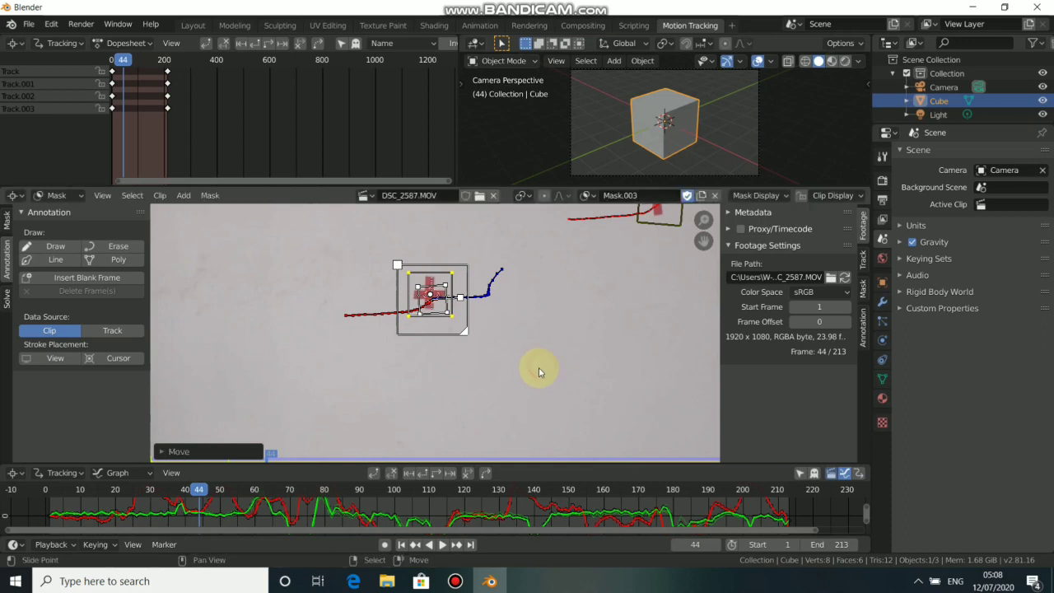
Step: Parent the square mask spline to the lowest cross's track
key("Tab")
key("Tab")
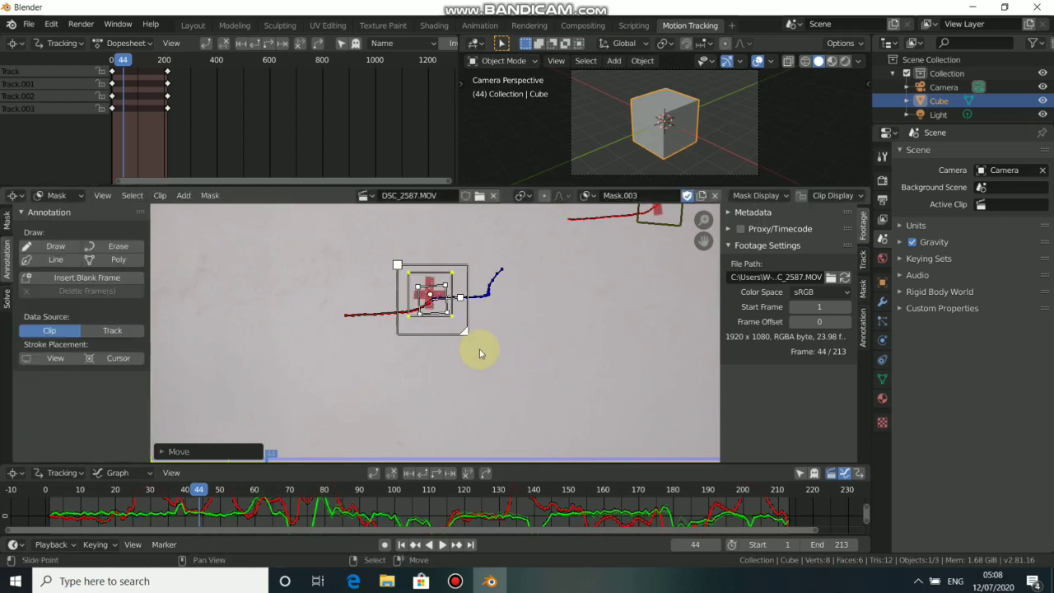
key("ctrl+z")
Step: Scrub ahead in the clip to check how the mask follows the lowest cross, and return to the first frame
scroll(480, 355, "down", 5)
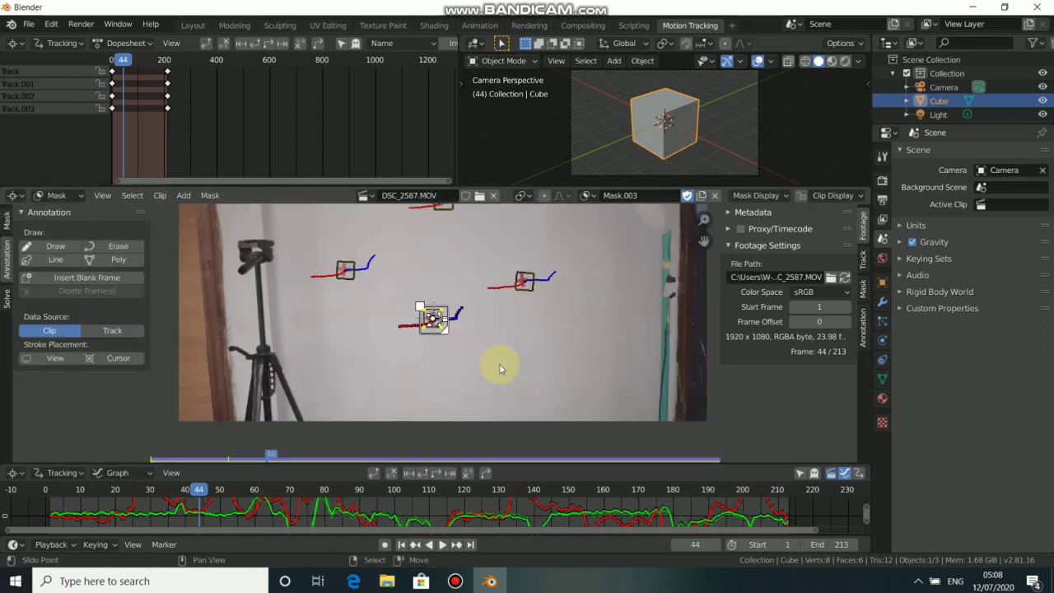
left_click(391, 523)
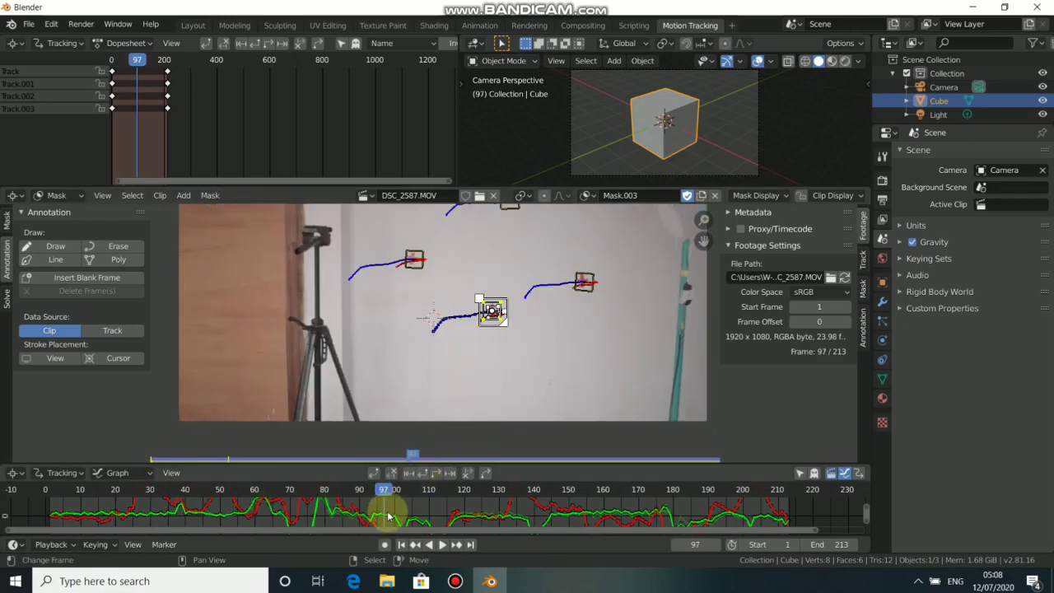
left_click(402, 544)
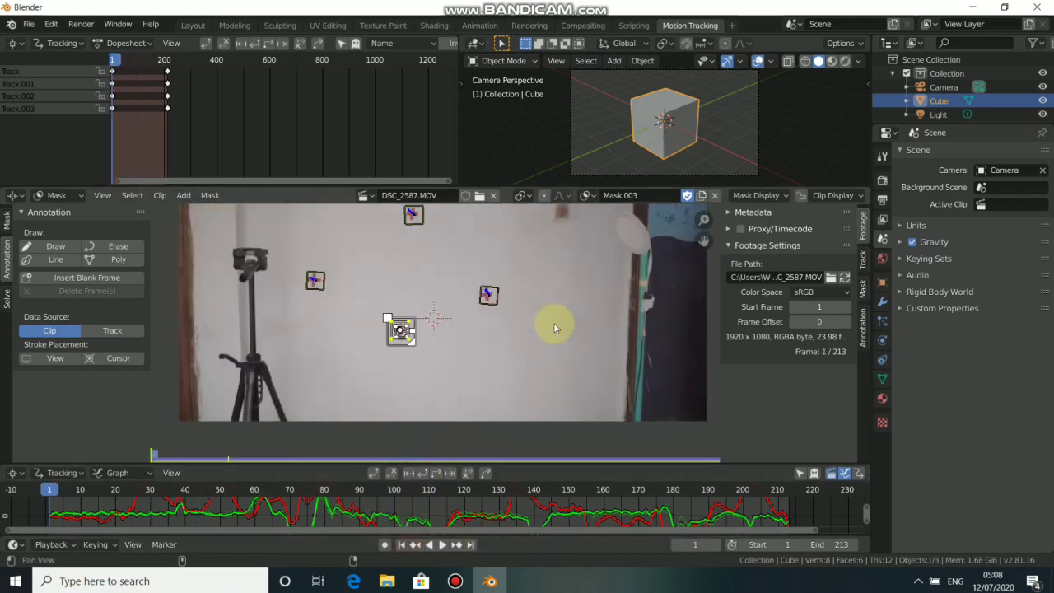
Step: Select the rightmost cross's track, create the new mask Mask.004, and place the 2D cursor at the cross's centre
scroll(554, 328, "up", 3)
middle_click_drag(560, 283, 512, 311)
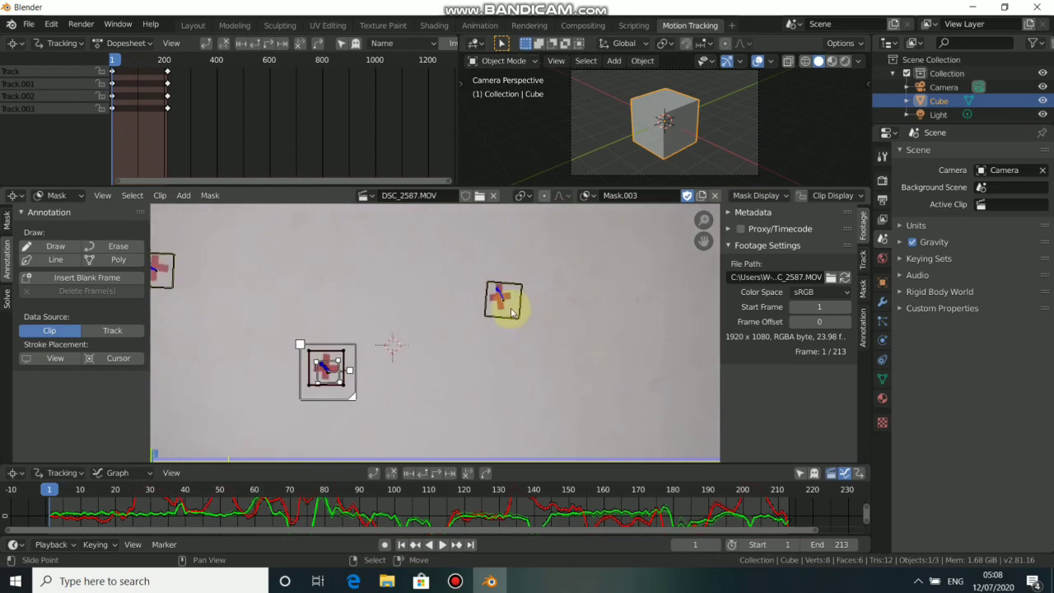
left_click(511, 313)
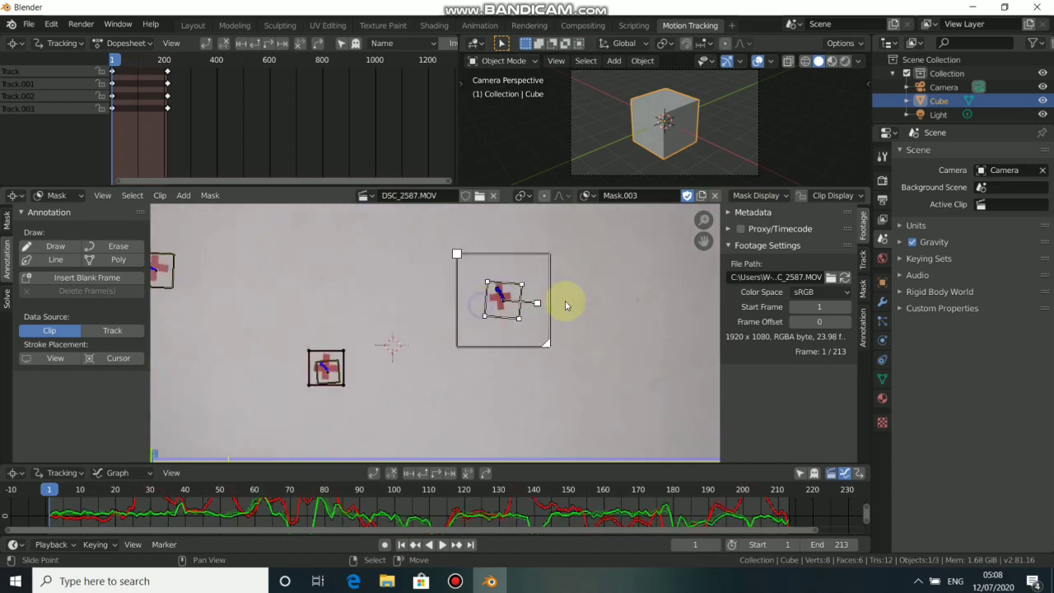
left_click(701, 195)
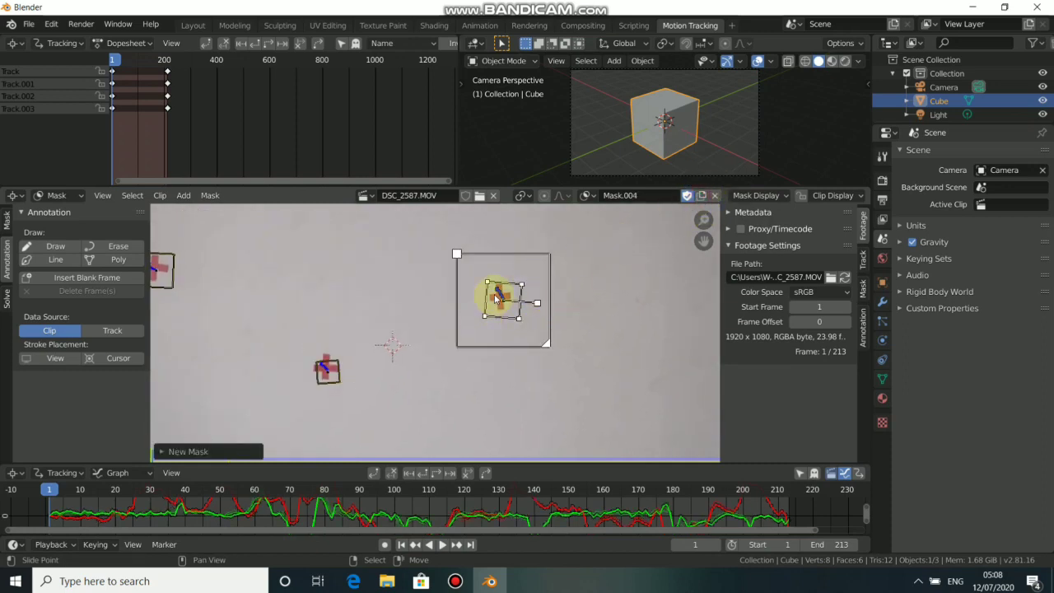
key("Tab")
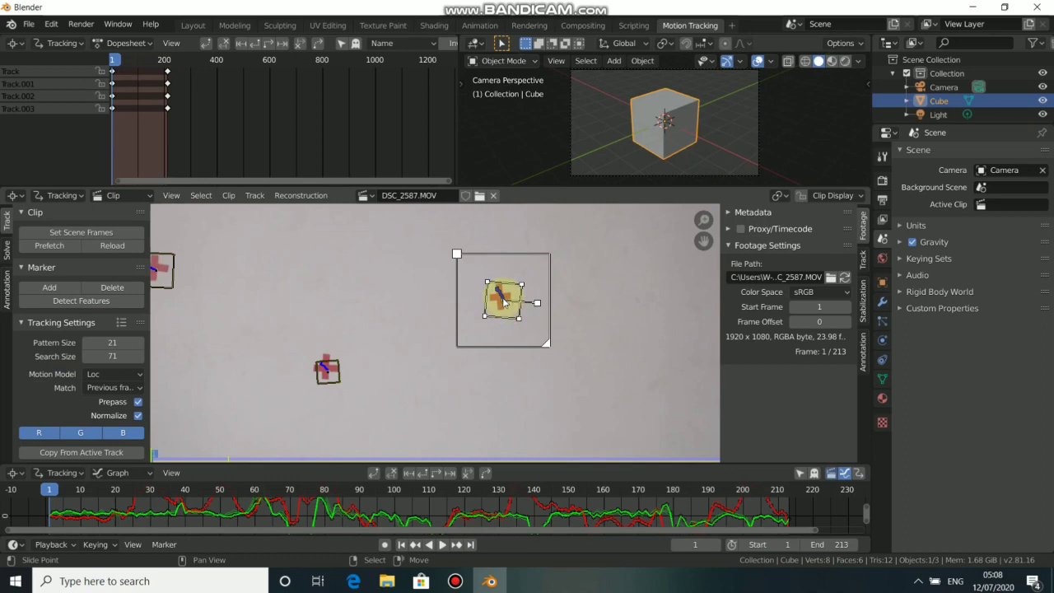
key("Tab")
right_click(505, 303, "shift")
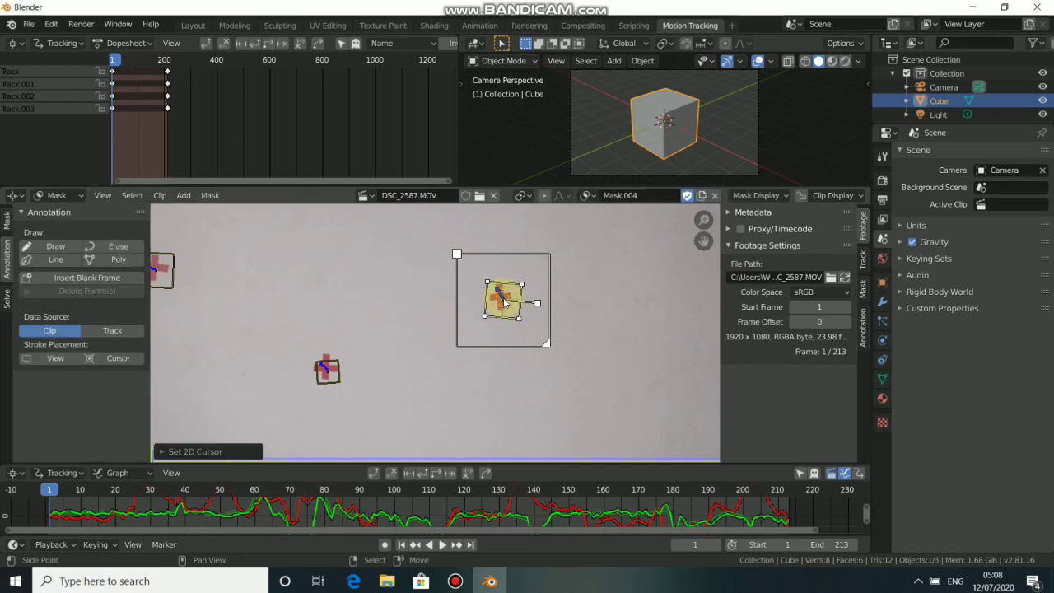
Step: Add a square mask spline on the rightmost cross and scale it down to fit closely around the cross
key("shift+a")
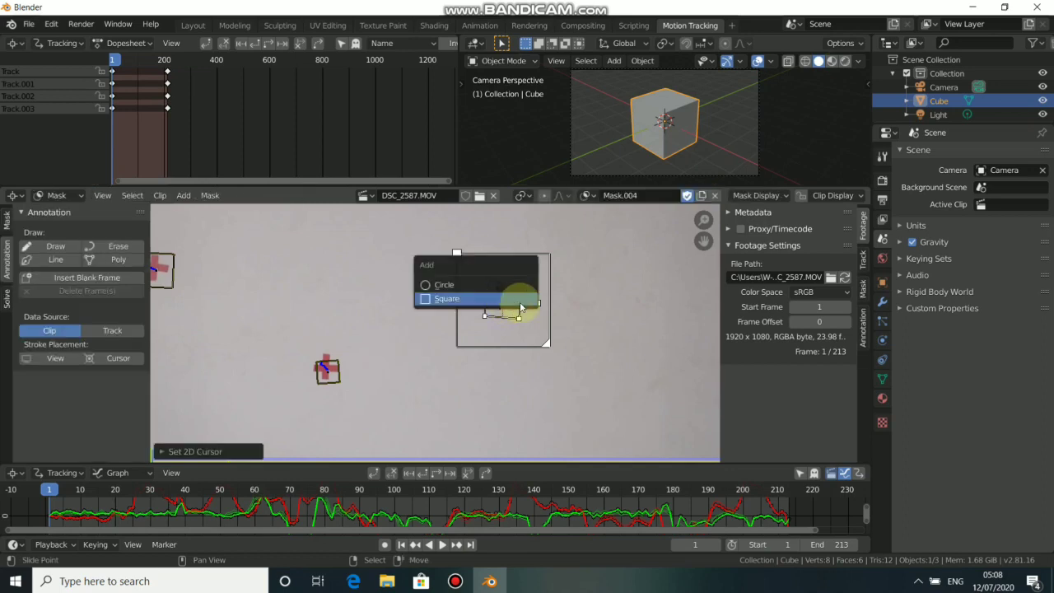
left_click(522, 299)
key("s")
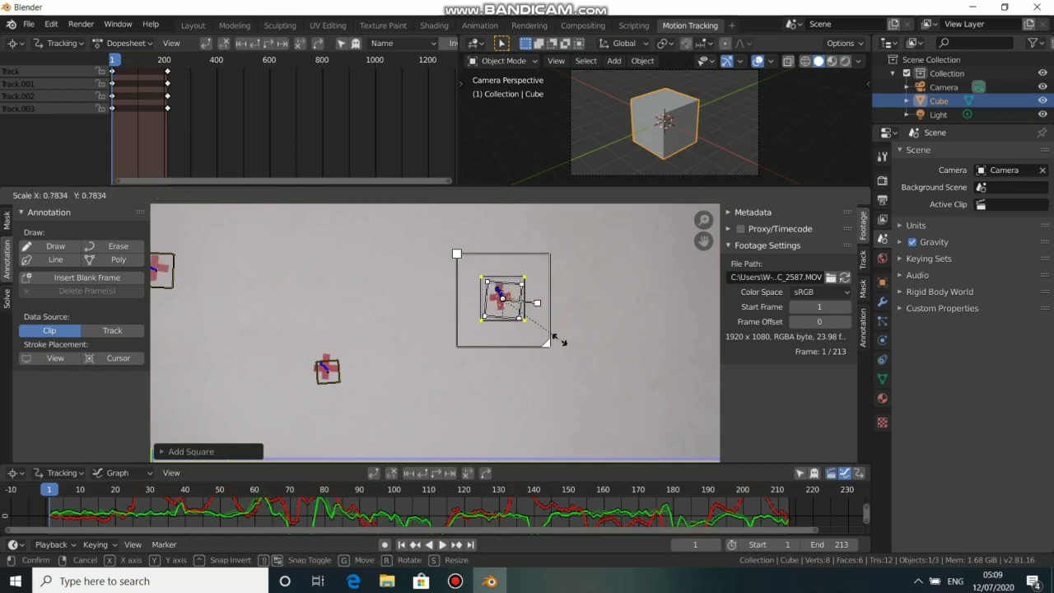
left_click(552, 334)
Step: Parent the square mask spline to the rightmost cross's track and check its position at frame 123
key("Tab")
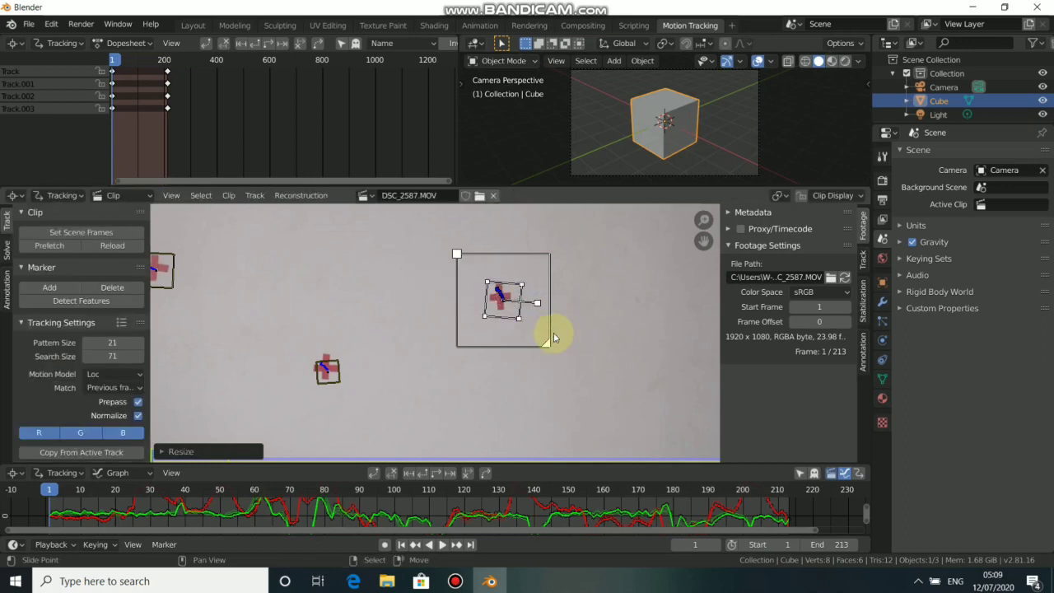
key("Tab")
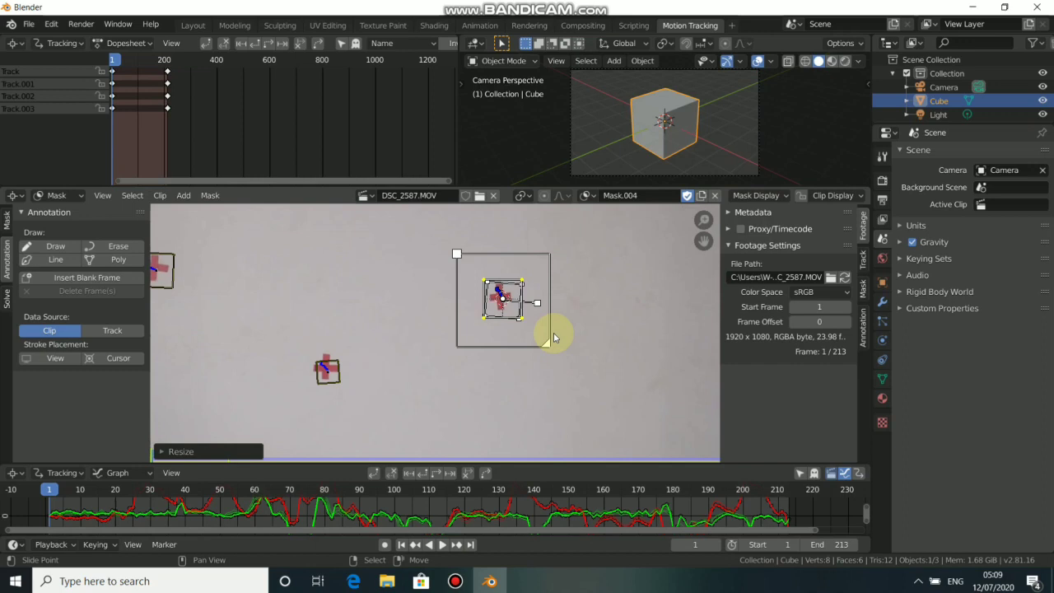
left_click(473, 492)
scroll(541, 417, "down", 3)
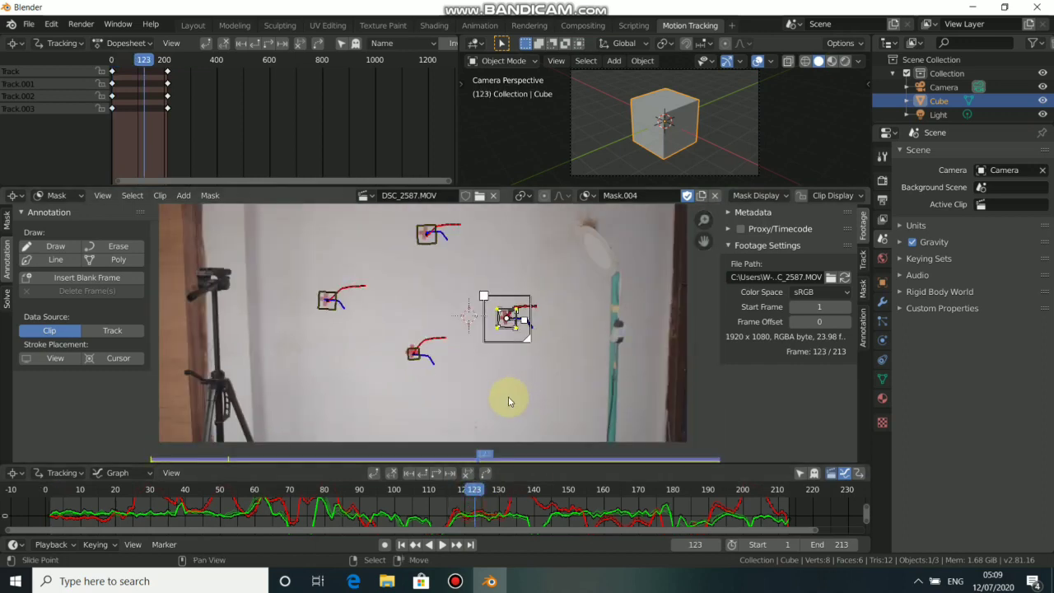
Step: Switch to Mask.001 on the topmost cross and hide all four motion tracks from the clip view
right_click(508, 401, "shift")
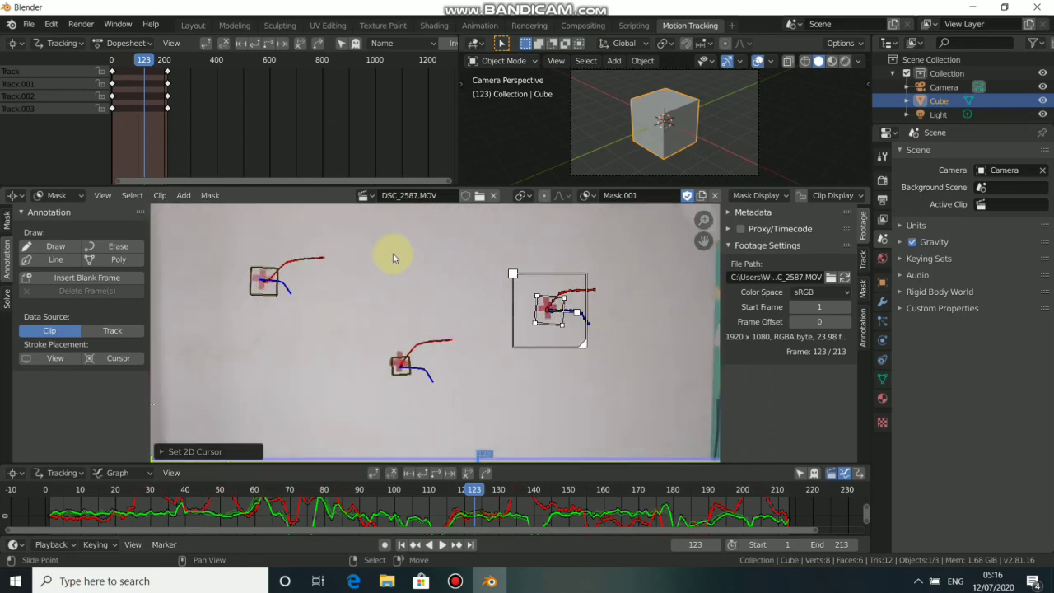
middle_click_drag(429, 315, 470, 346)
left_click(475, 272)
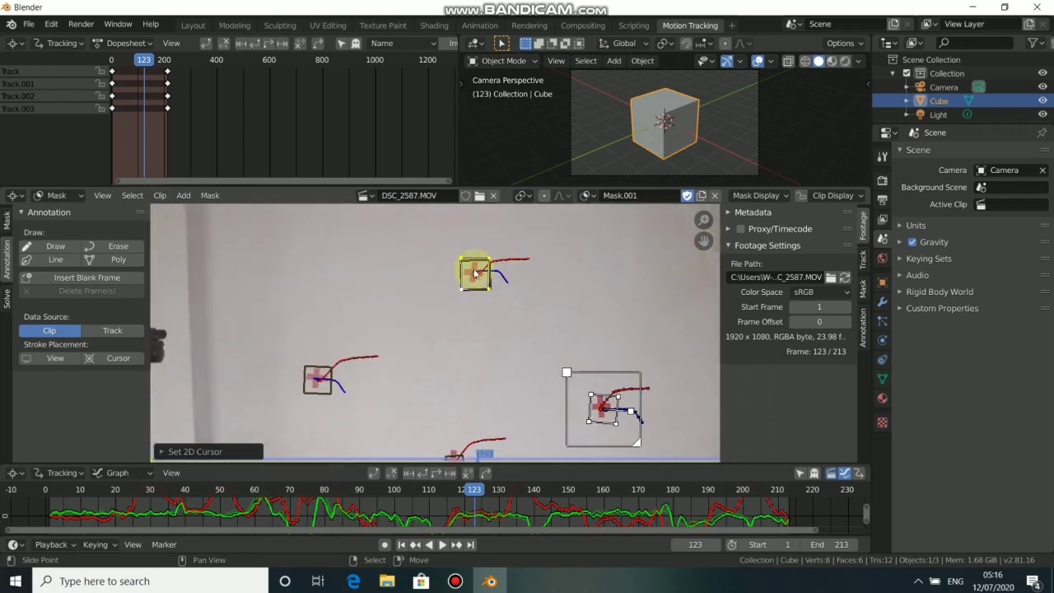
scroll(492, 265, "up", 1)
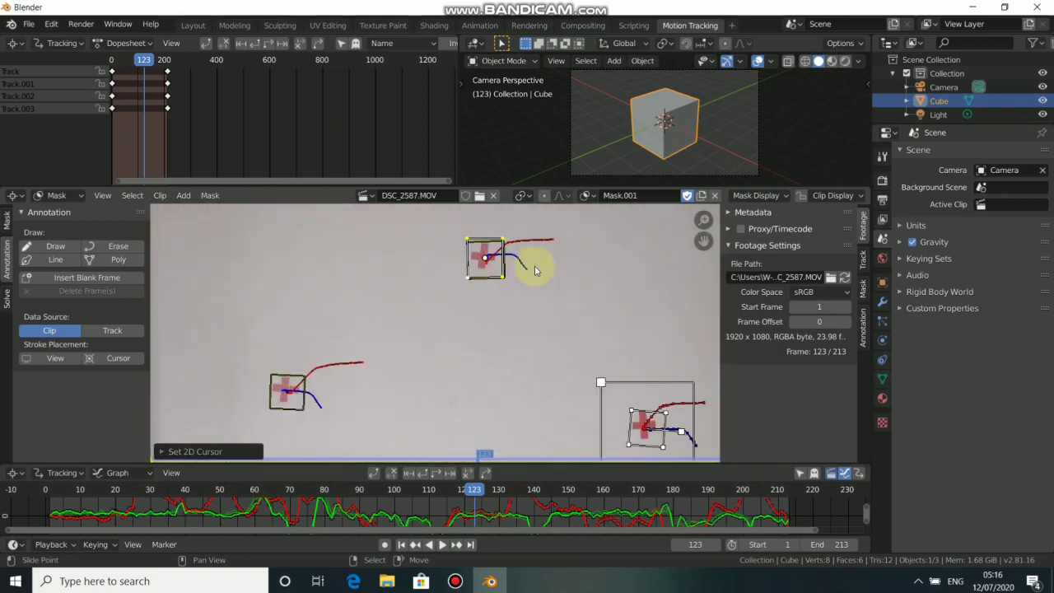
scroll(498, 313, "down", 3)
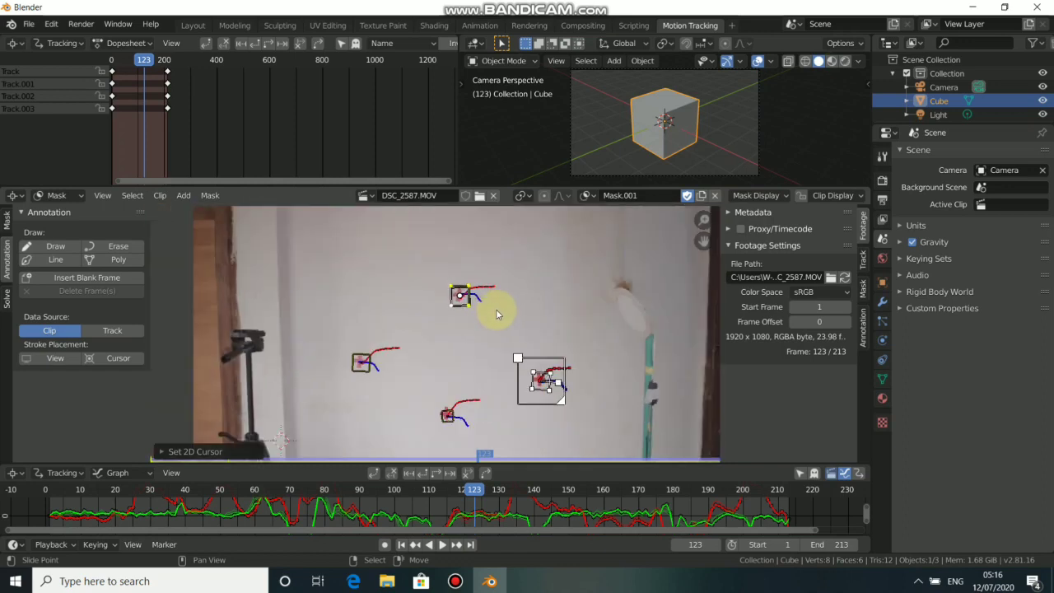
key("Tab")
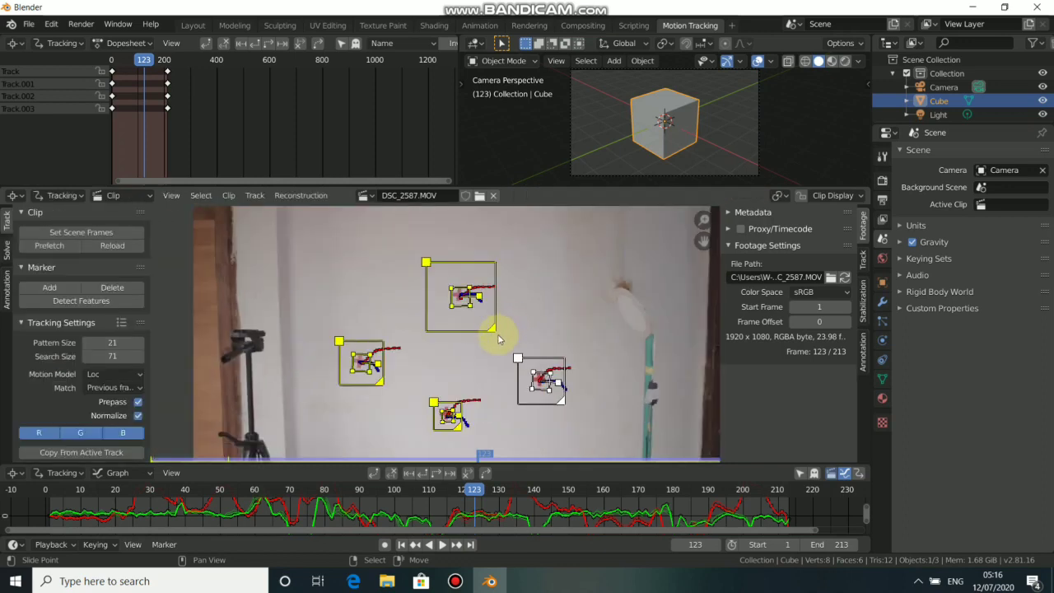
left_click(487, 321)
key("Tab")
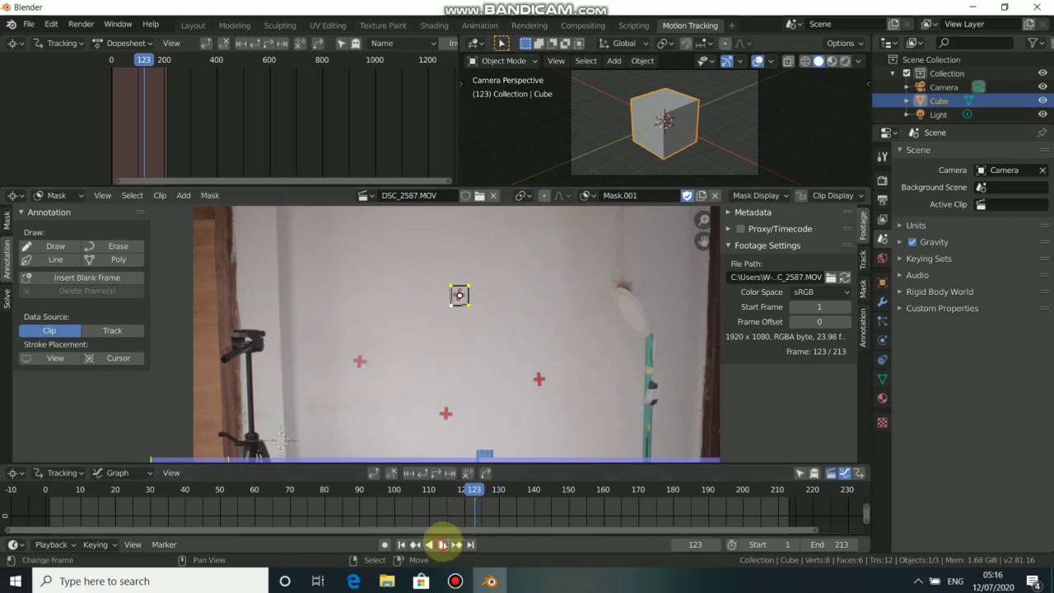
Step: Play the clip while showing Mask.001 through Mask.004 in turn to check how each follows its cross, and return to the first frame
left_click(442, 545)
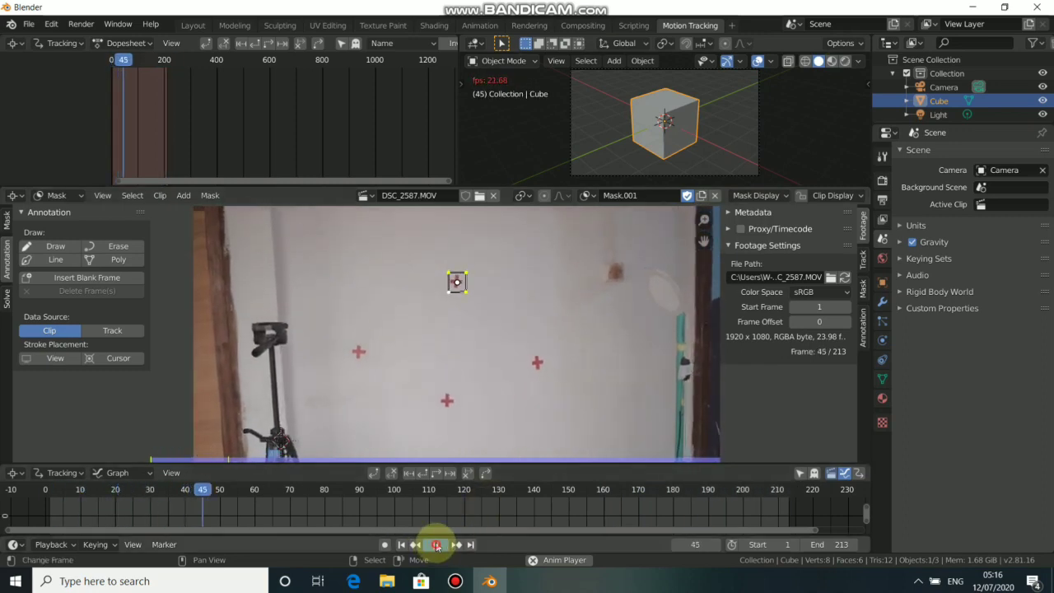
left_click(586, 196)
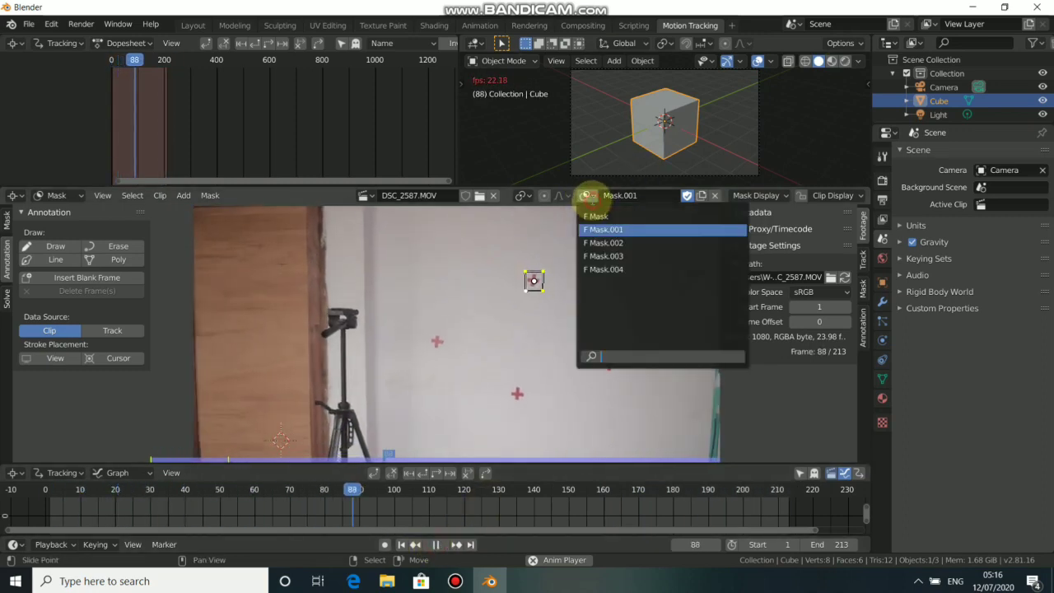
left_click(604, 242)
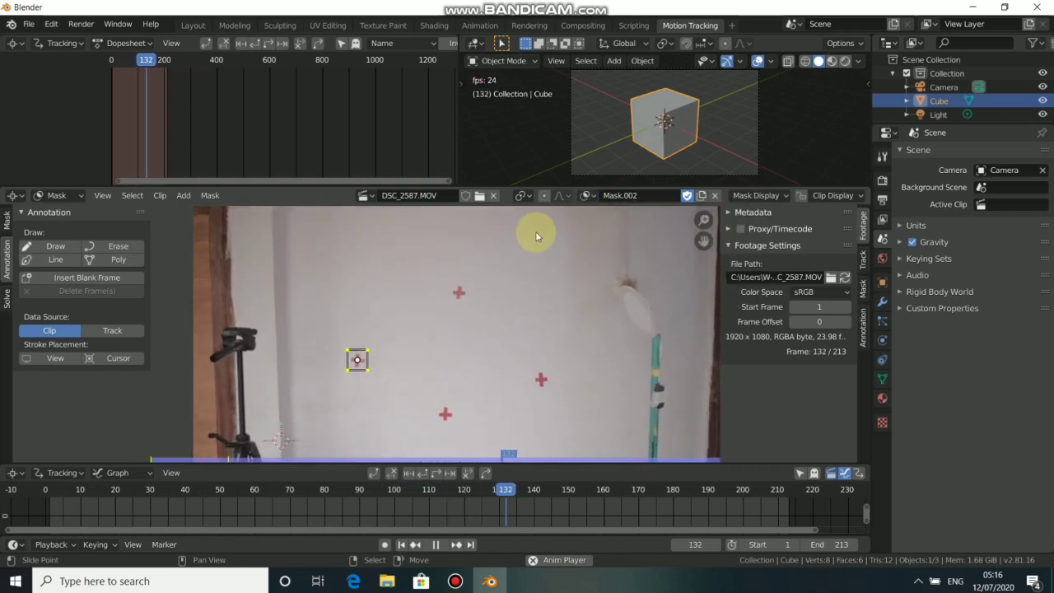
left_click(586, 198)
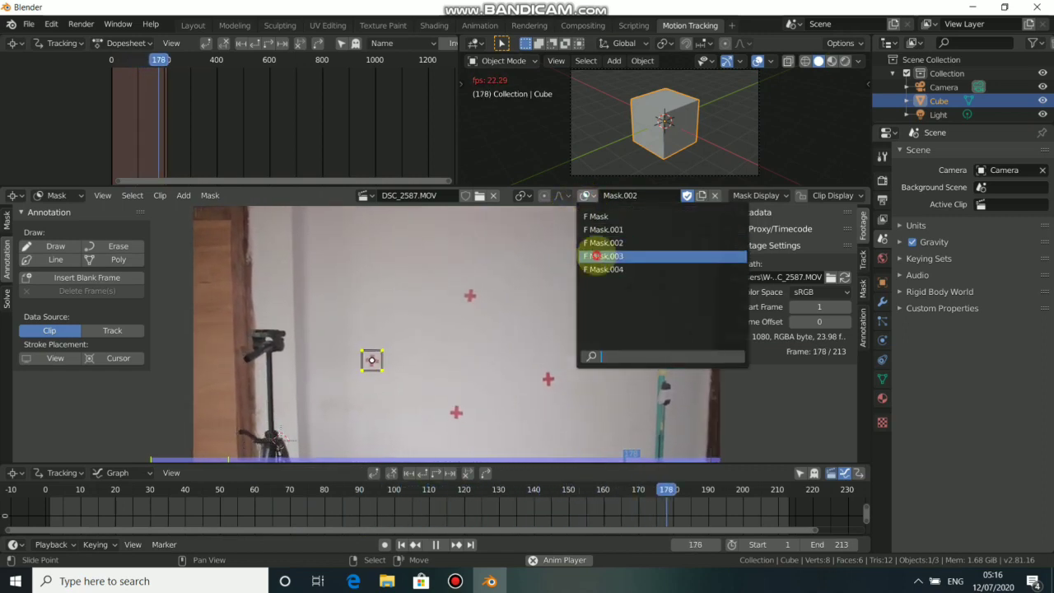
left_click(601, 257)
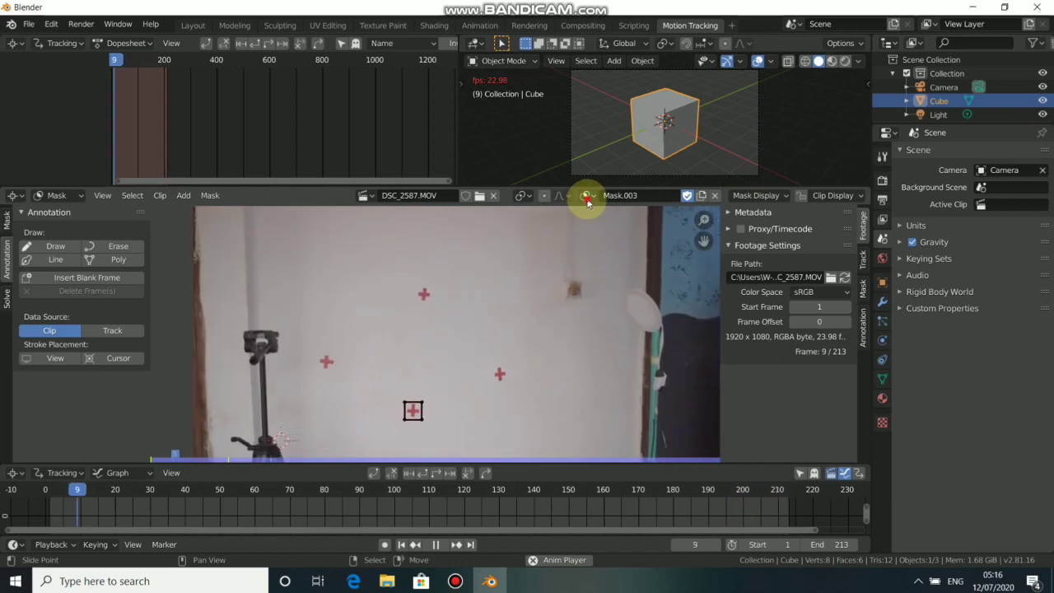
left_click(586, 196)
left_click(593, 268)
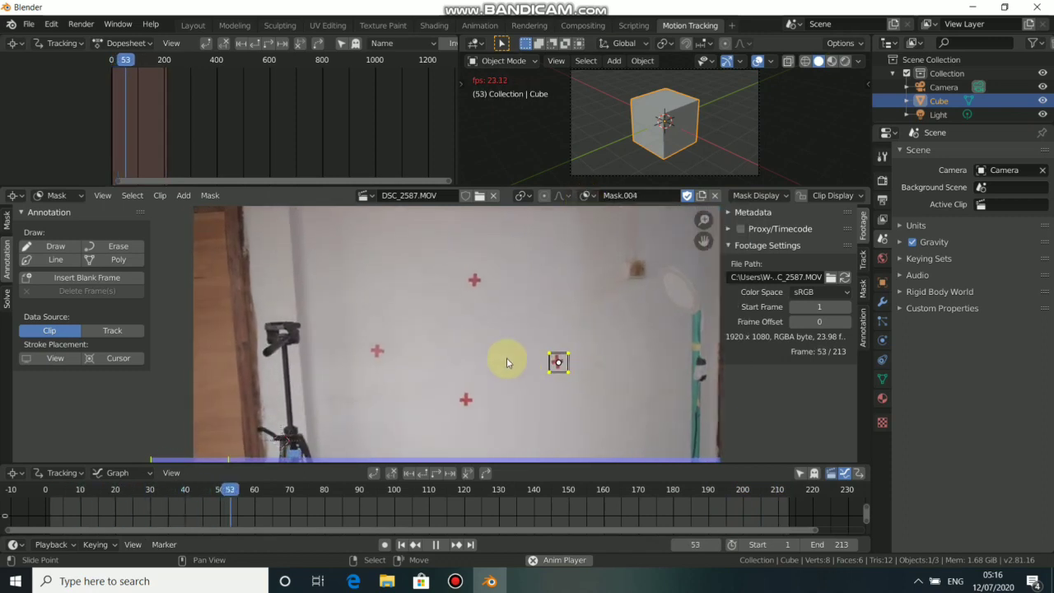
left_click(437, 547)
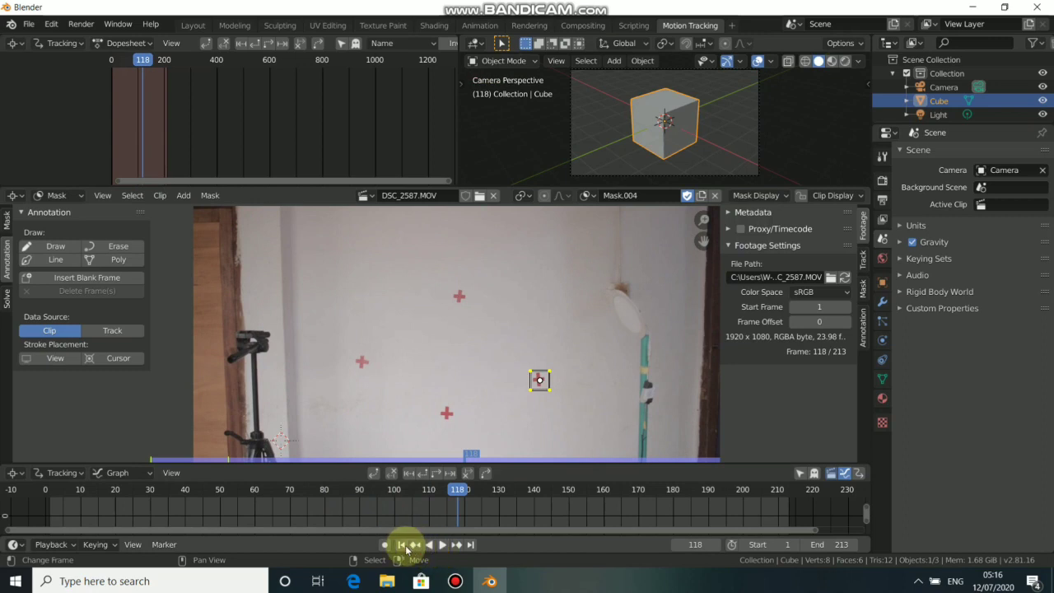
left_click(402, 545)
scroll(506, 351, "down", 3)
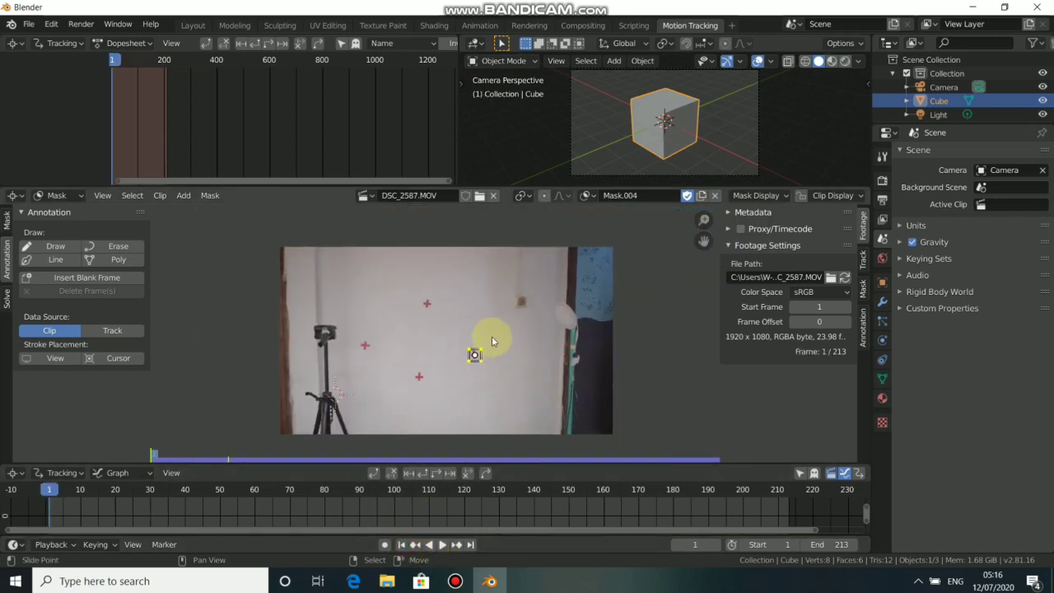
scroll(492, 337, "down", 1, "shift")
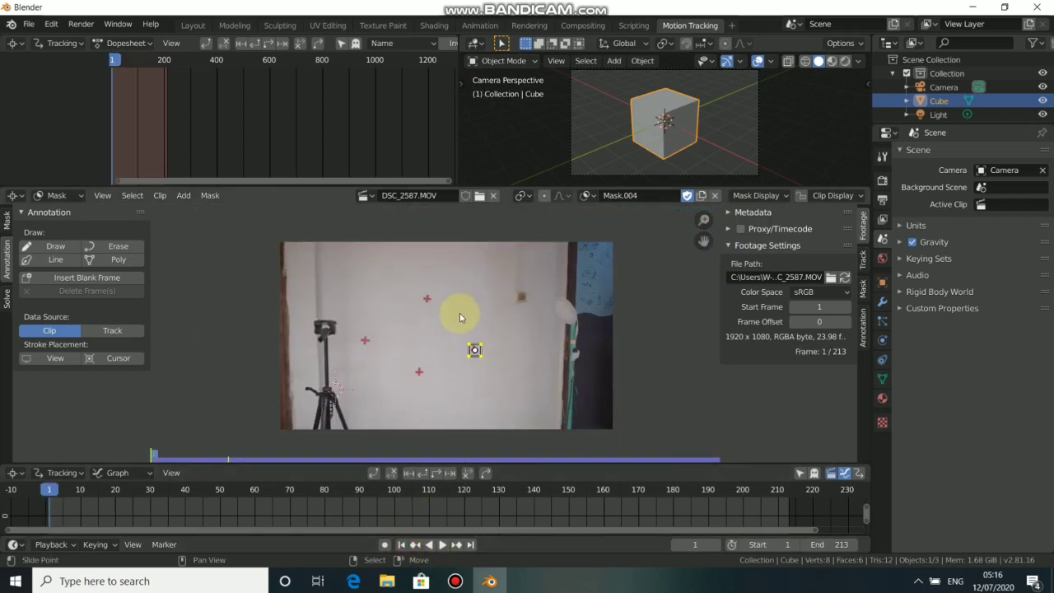
Step: Enable nodes in the Compositing workspace, delete the Render Layers node, and move the Composite node aside
left_click(582, 26)
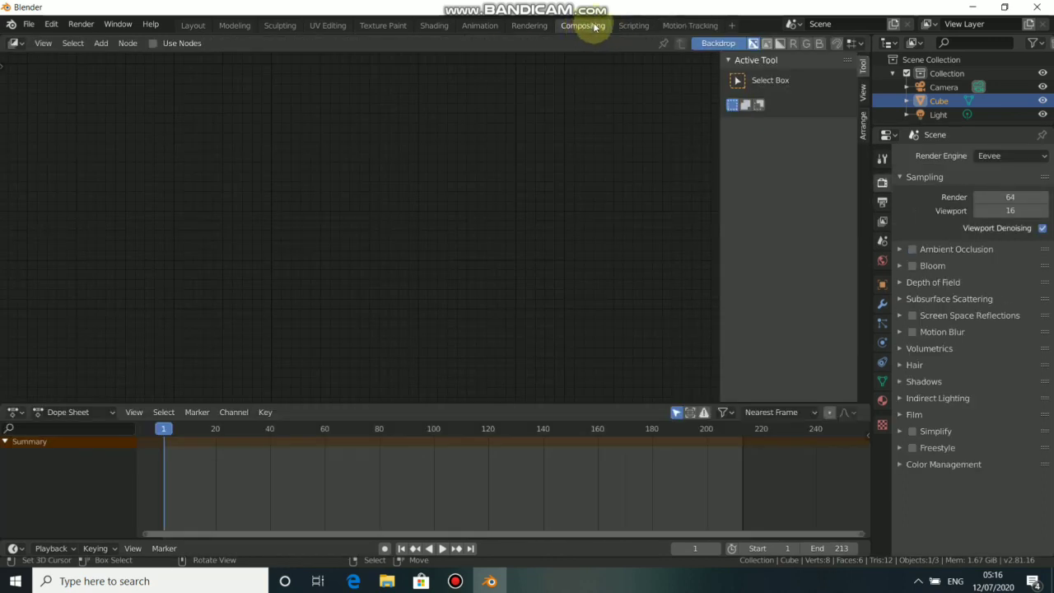
left_click(154, 44)
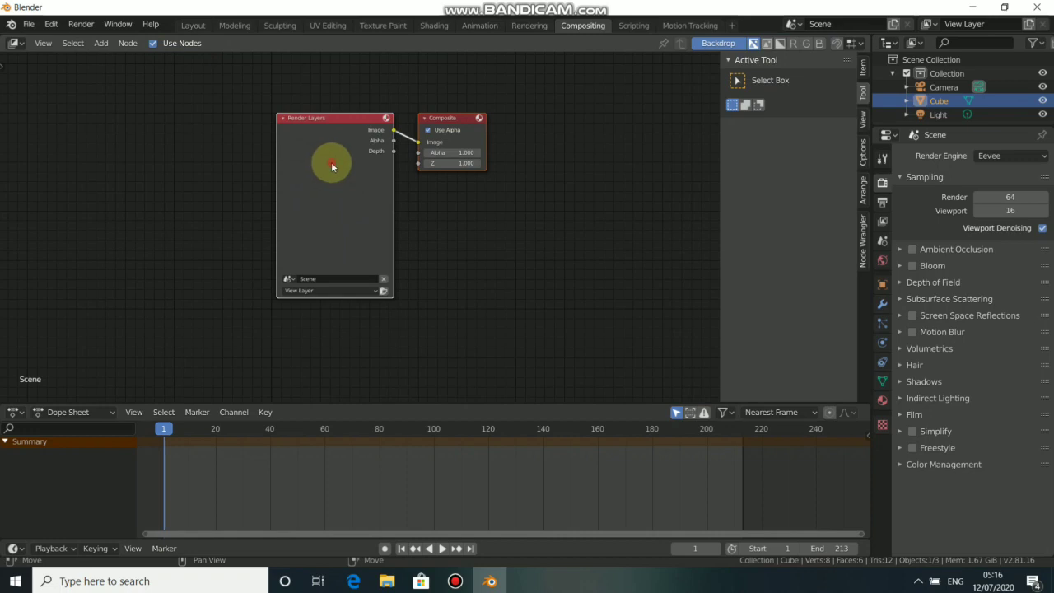
middle_click_drag(332, 161, 292, 156)
left_click_drag(271, 139, 213, 156)
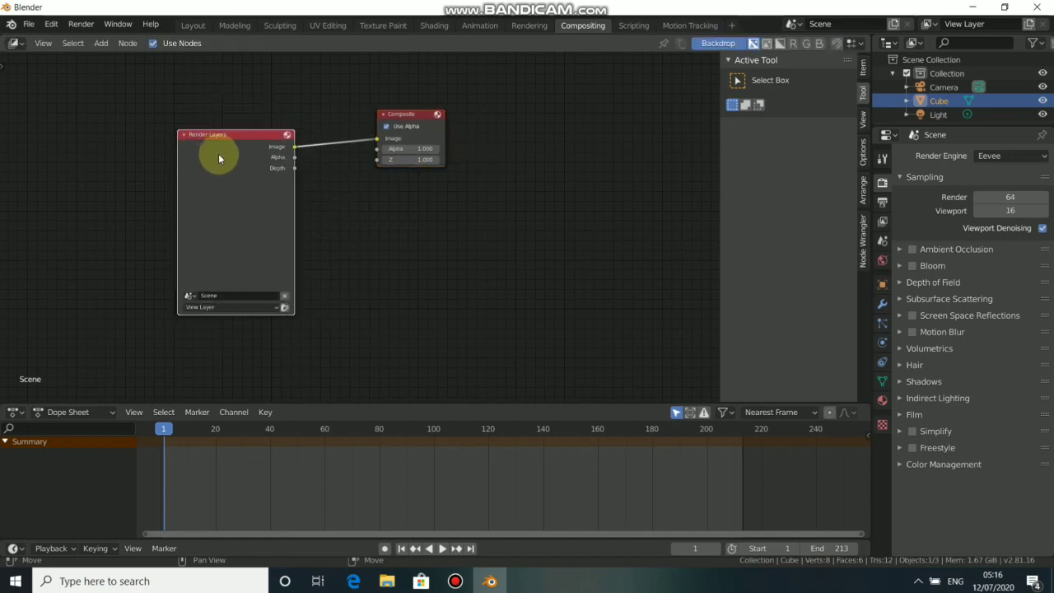
key("x")
left_click_drag(430, 114, 616, 163)
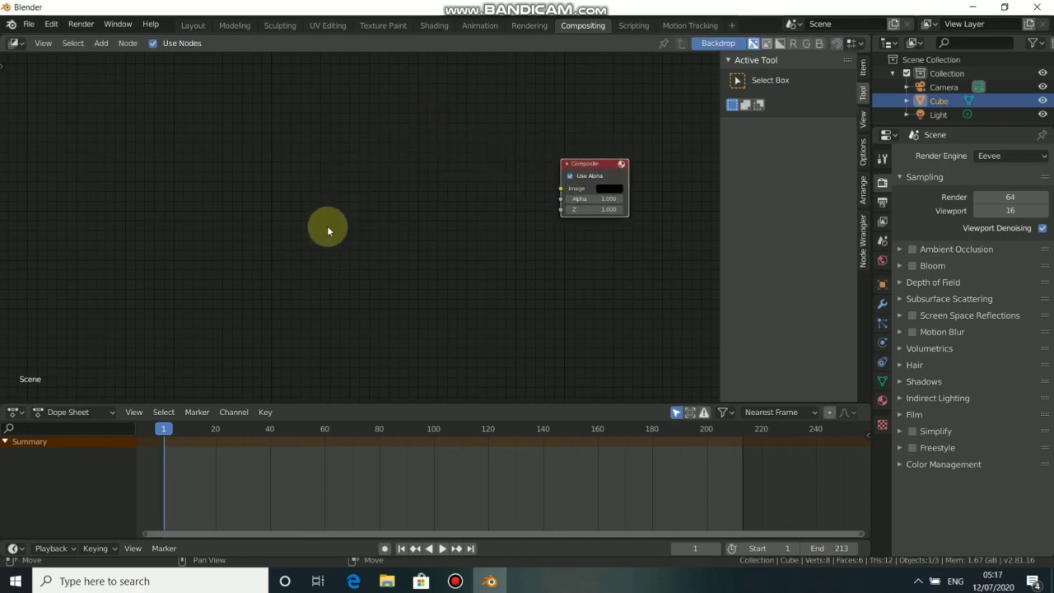
Step: Add a Movie Clip node, link its Image output to the Composite node's Image input, and place it well before Composite
key("shift+a")
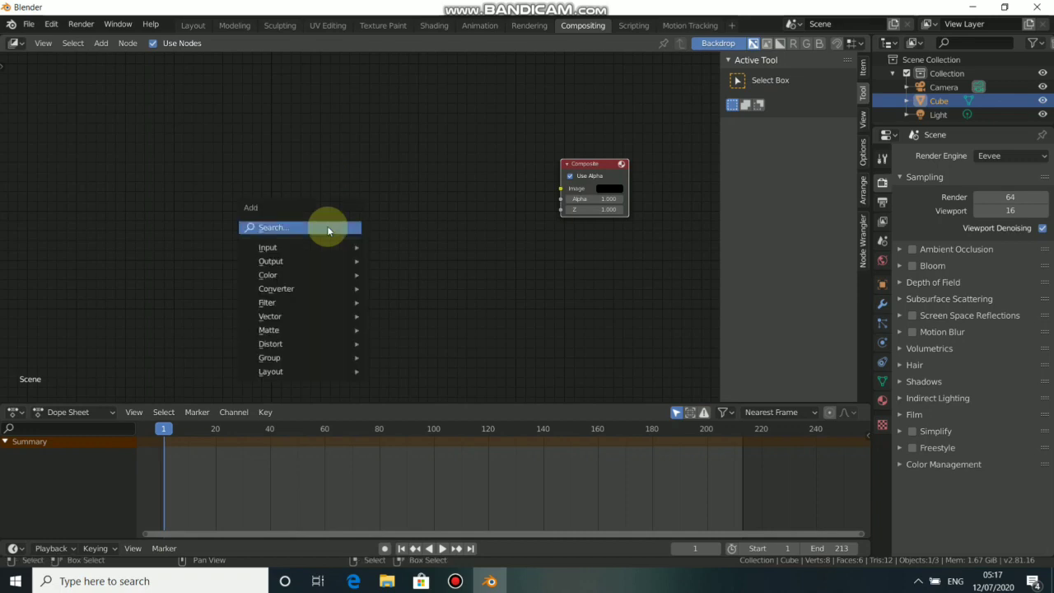
mouse_move(299, 252)
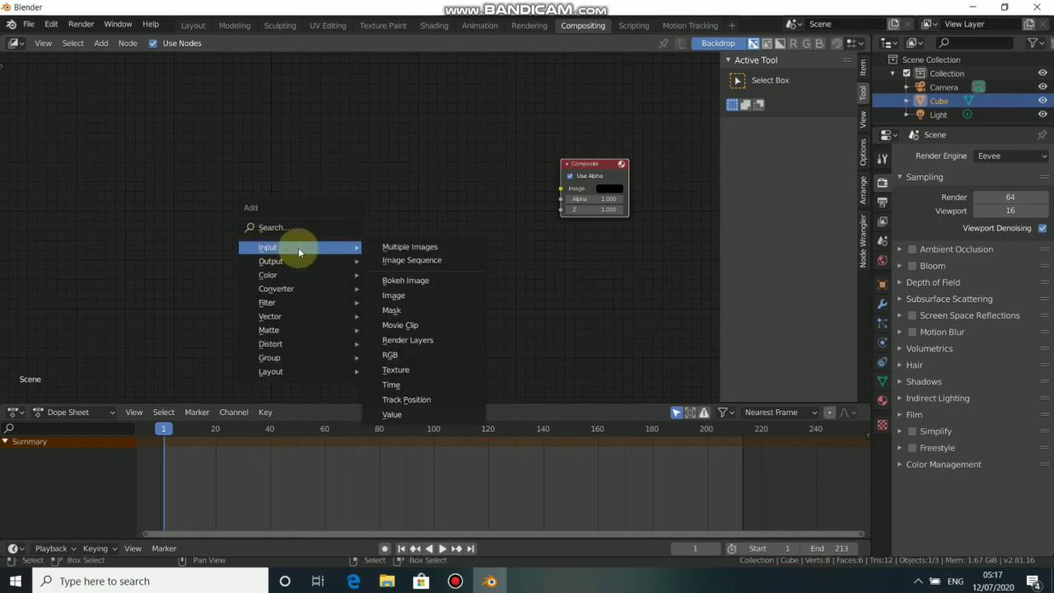
left_click(401, 324)
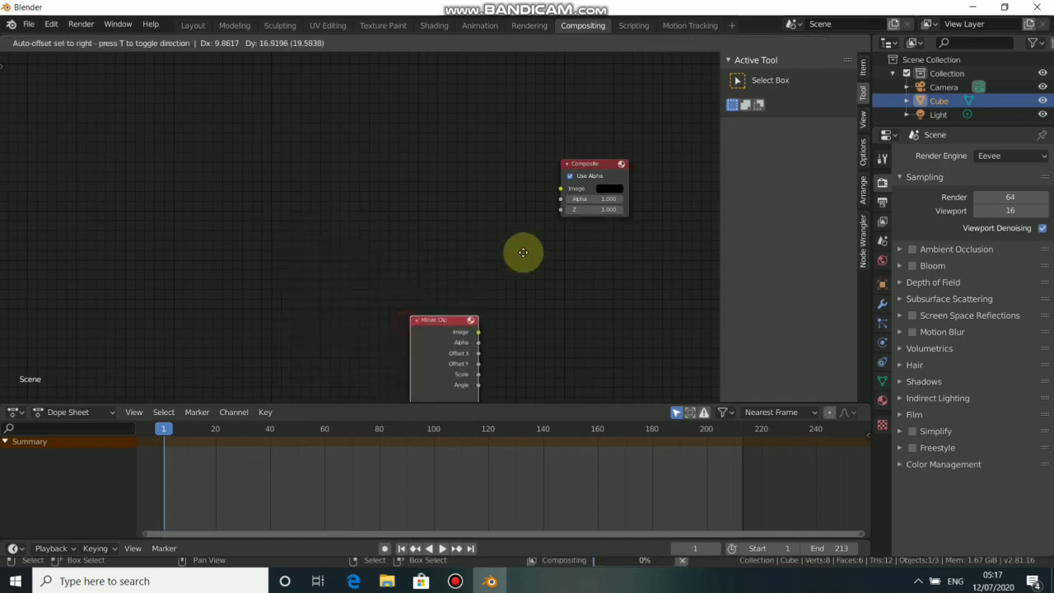
left_click(236, 160)
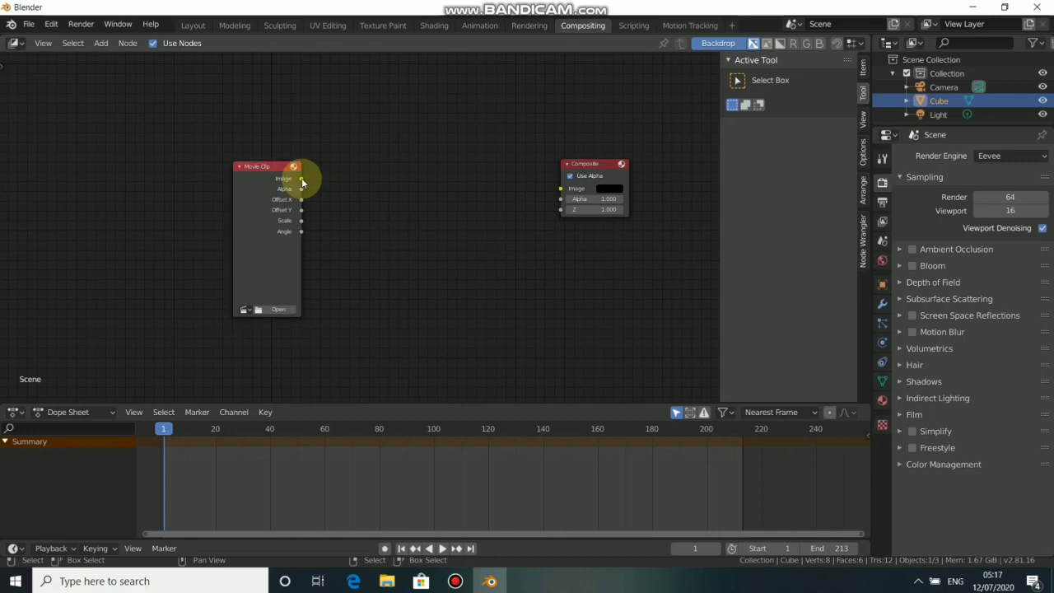
left_click_drag(302, 179, 567, 189)
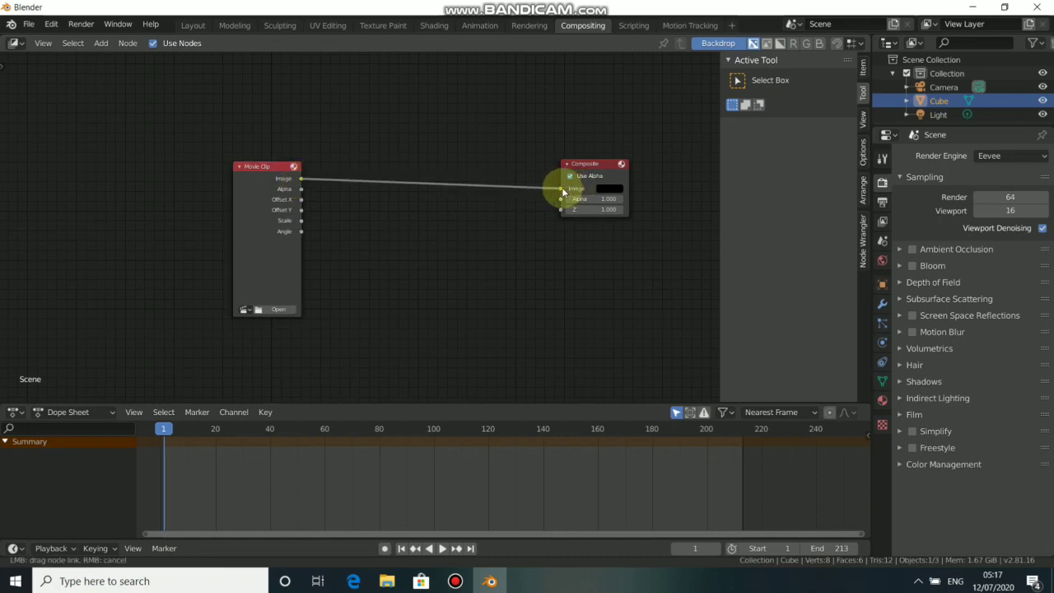
left_click_drag(264, 236, 208, 195)
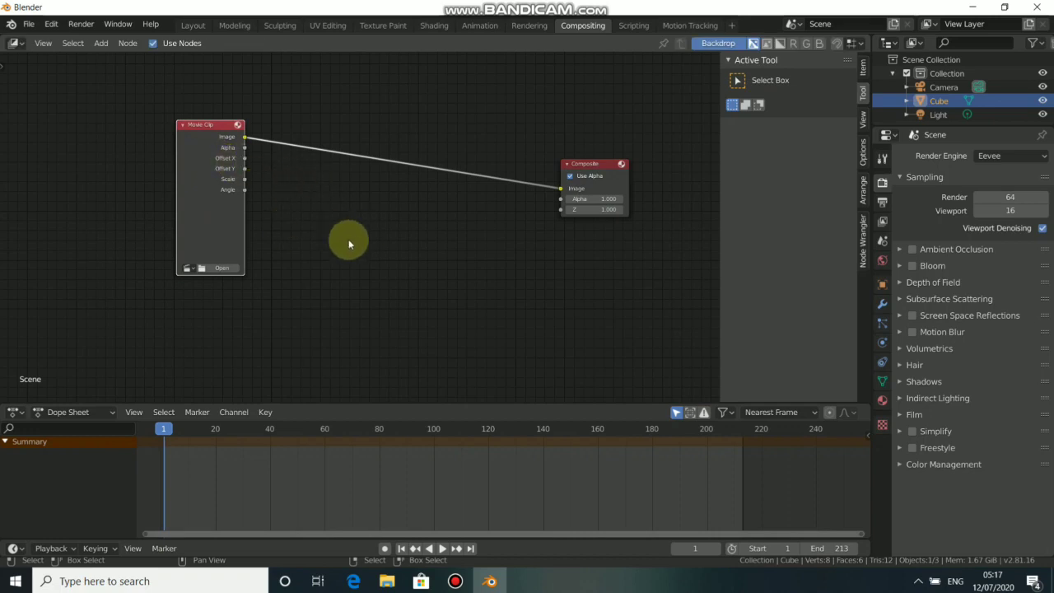
Step: Add an Alpha Over node and insert it on the link between the Movie Clip and Composite nodes
key("shift+a")
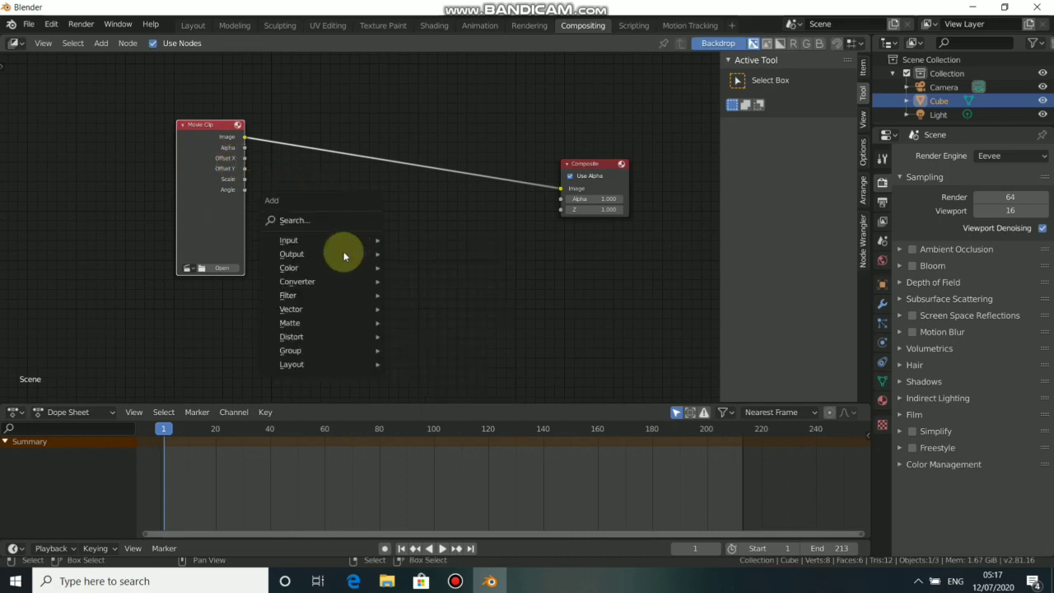
mouse_move(325, 267)
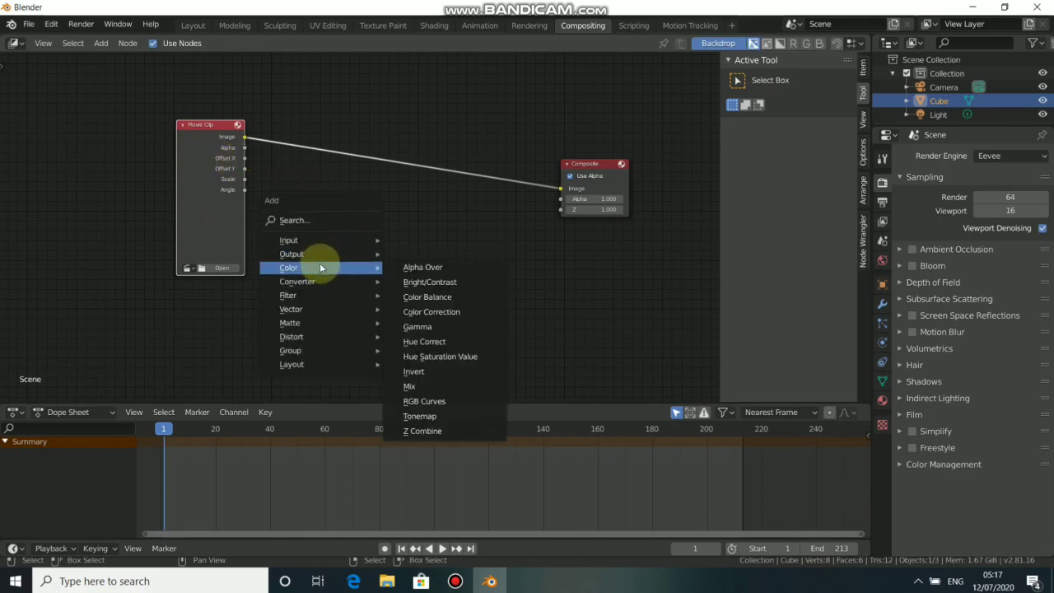
left_click(418, 267)
left_click(417, 219)
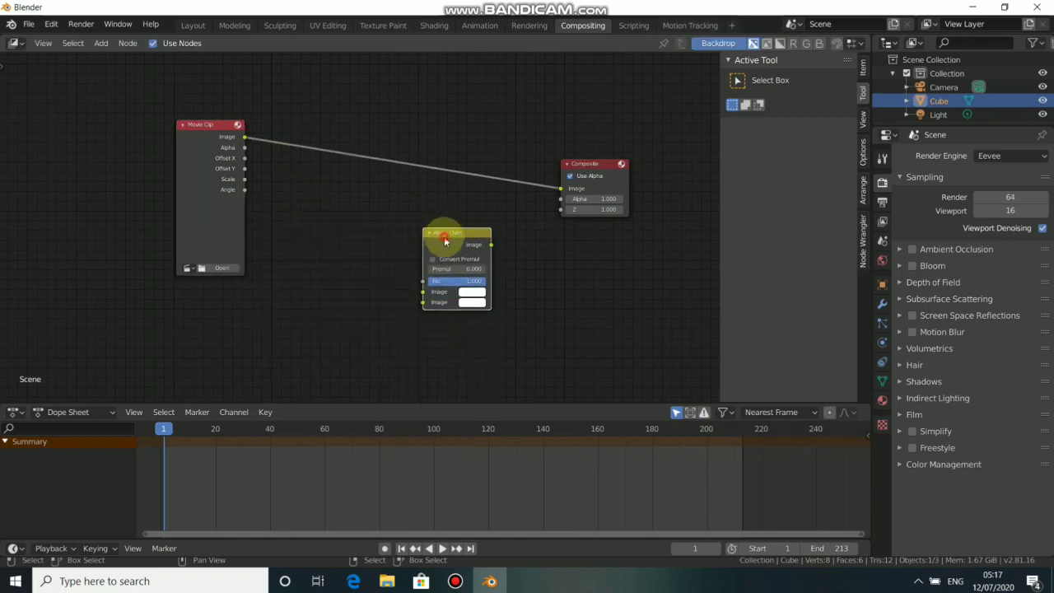
left_click_drag(444, 241, 416, 170)
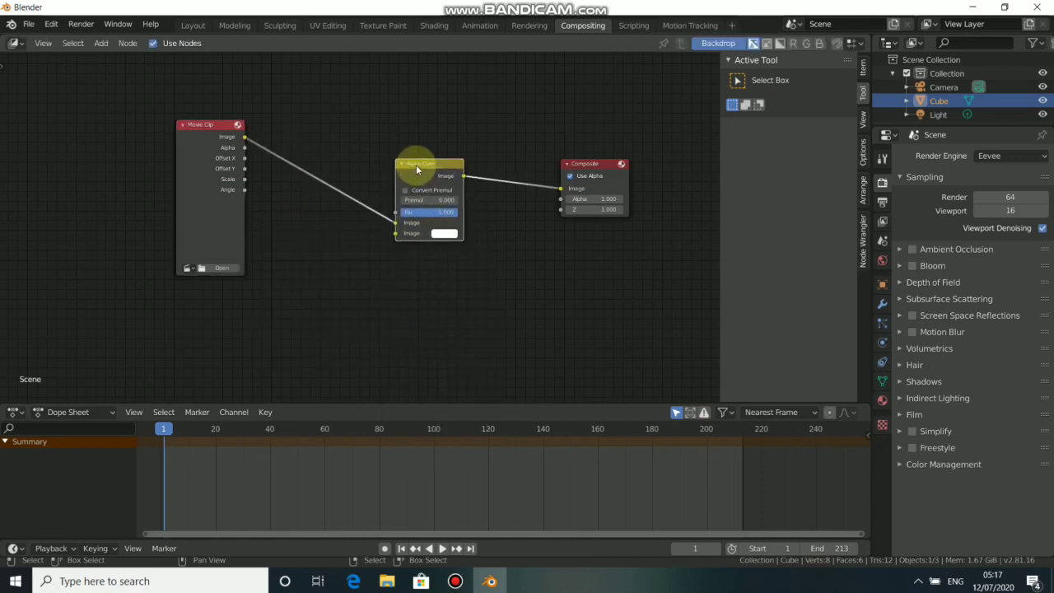
Step: Load the DSC_2587.MOV clip into the Movie Clip node and shift Movie Clip and Alpha Over further away from Composite
left_click(190, 269)
left_click(259, 284)
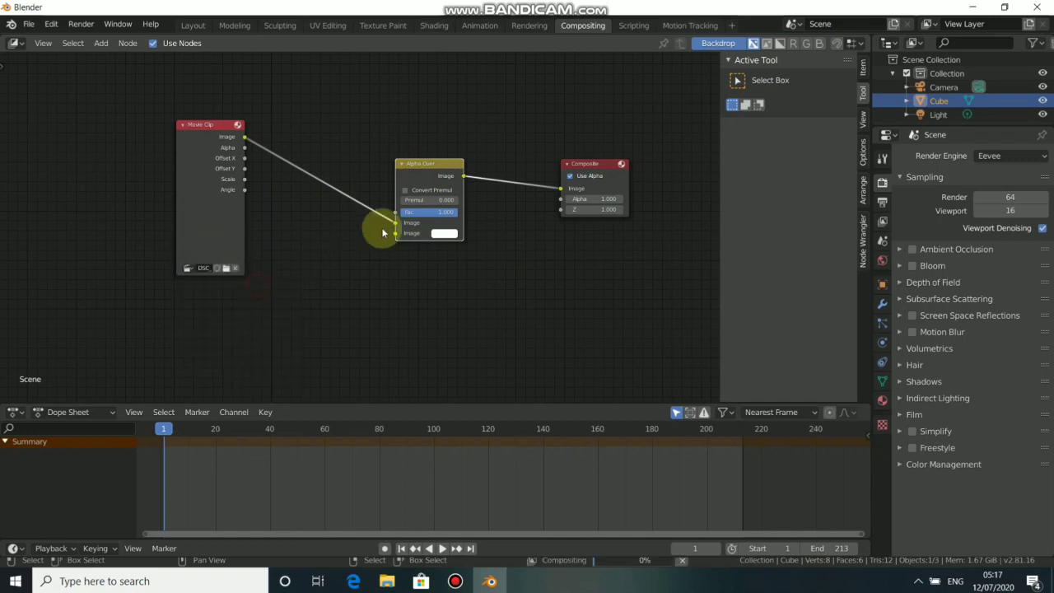
left_click_drag(190, 198, 158, 208)
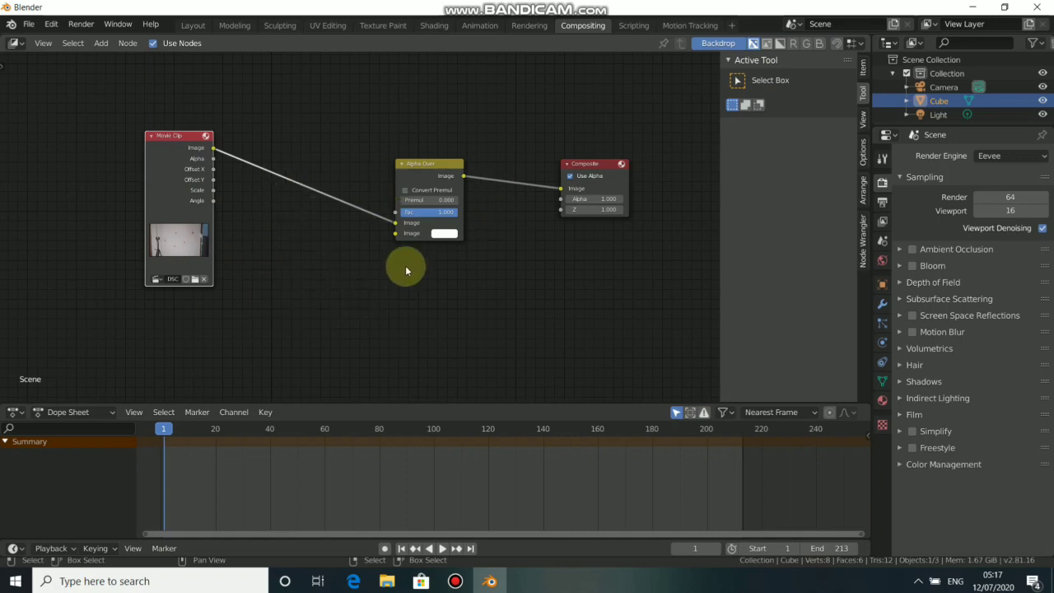
left_click_drag(429, 176, 366, 201)
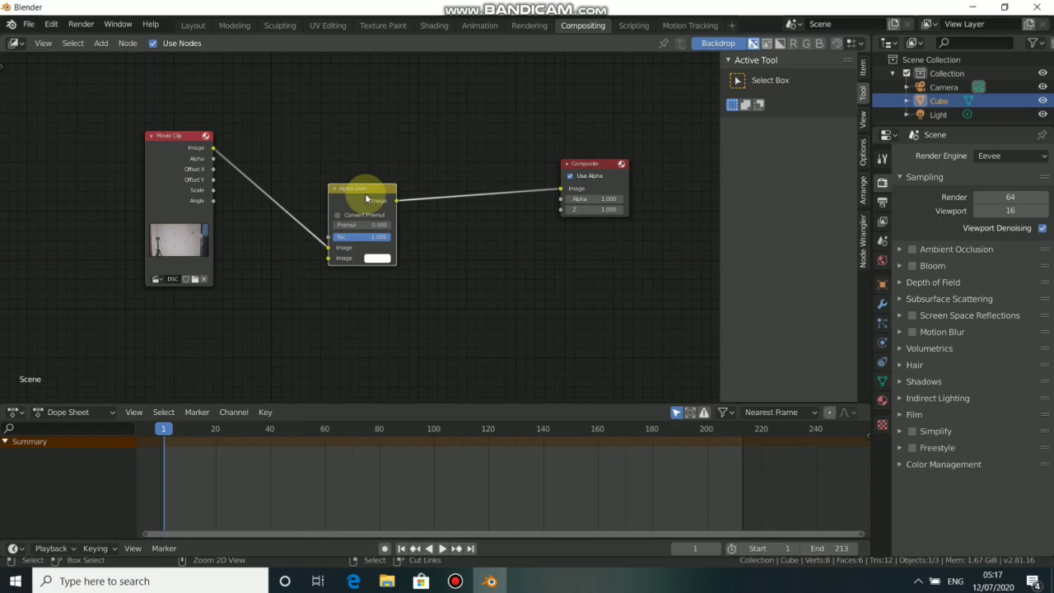
Step: Preview Alpha Over through a Viewer node placed below Composite, and move the clip's link to Alpha Over's second Image input
left_click(362, 191, "ctrl+shift")
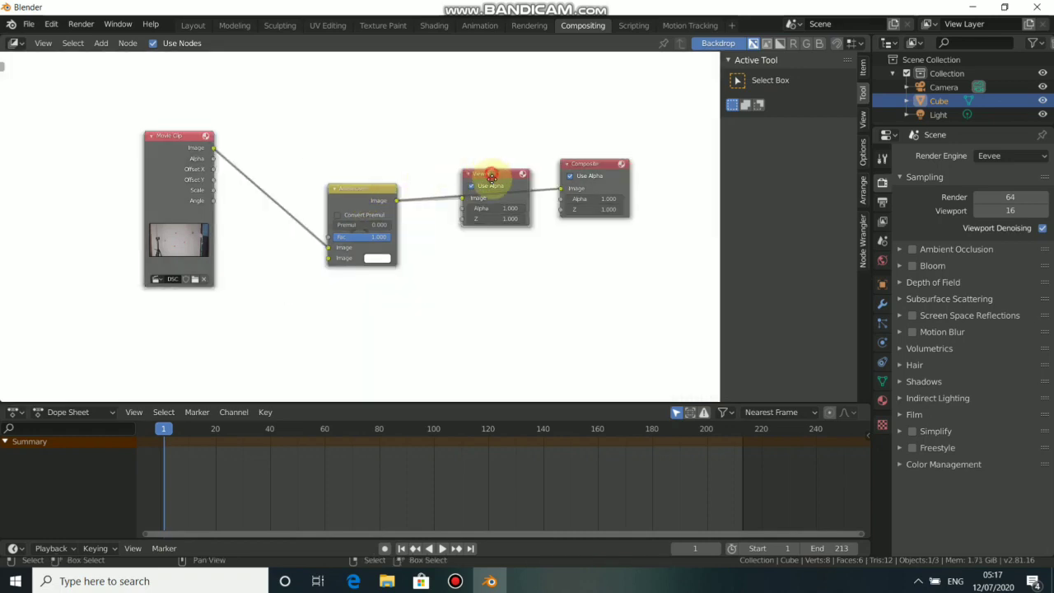
left_click_drag(493, 172, 598, 247)
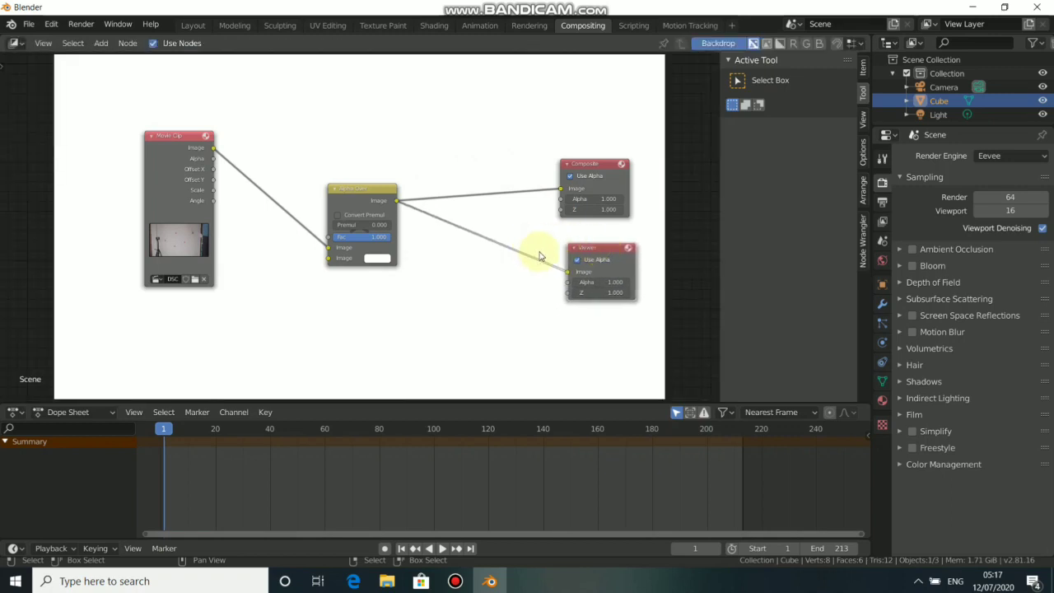
key("v")
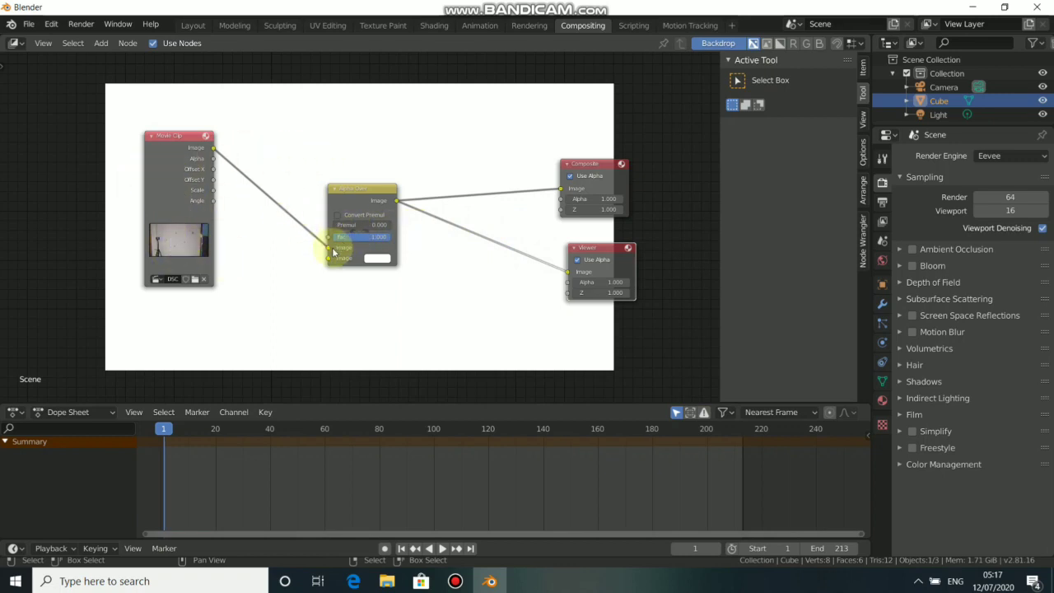
mouse_move(329, 253)
left_mouse_down()
mouse_move(305, 247)
mouse_move(331, 258)
left_mouse_up()
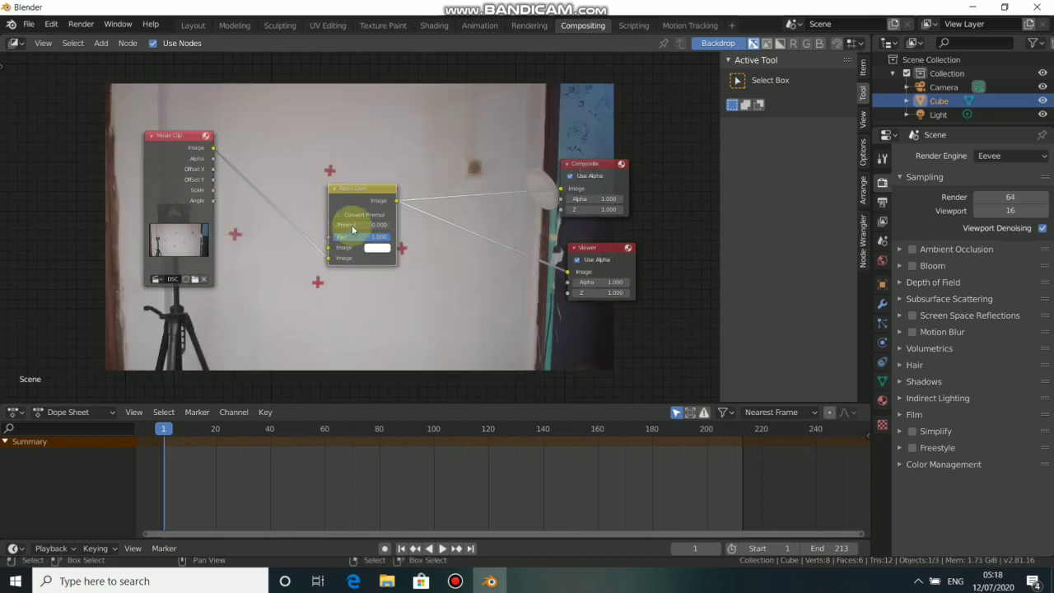
Step: Spread the nodes out, moving Movie Clip well before Alpha Over and Alpha Over closer to the Composite and Viewer nodes
middle_click_drag(359, 282, 366, 292)
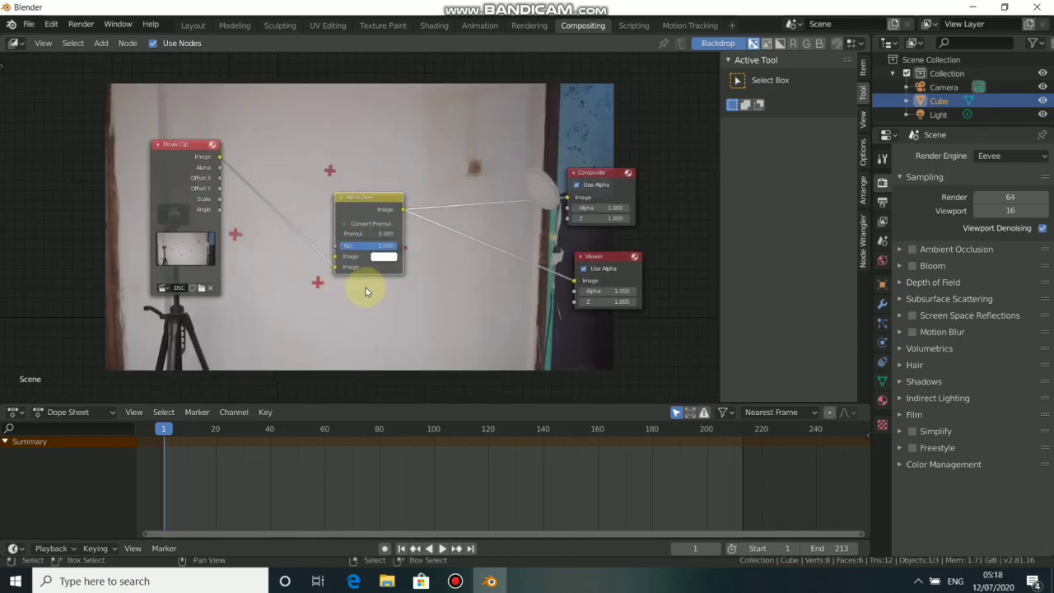
left_click_drag(188, 200, 131, 248)
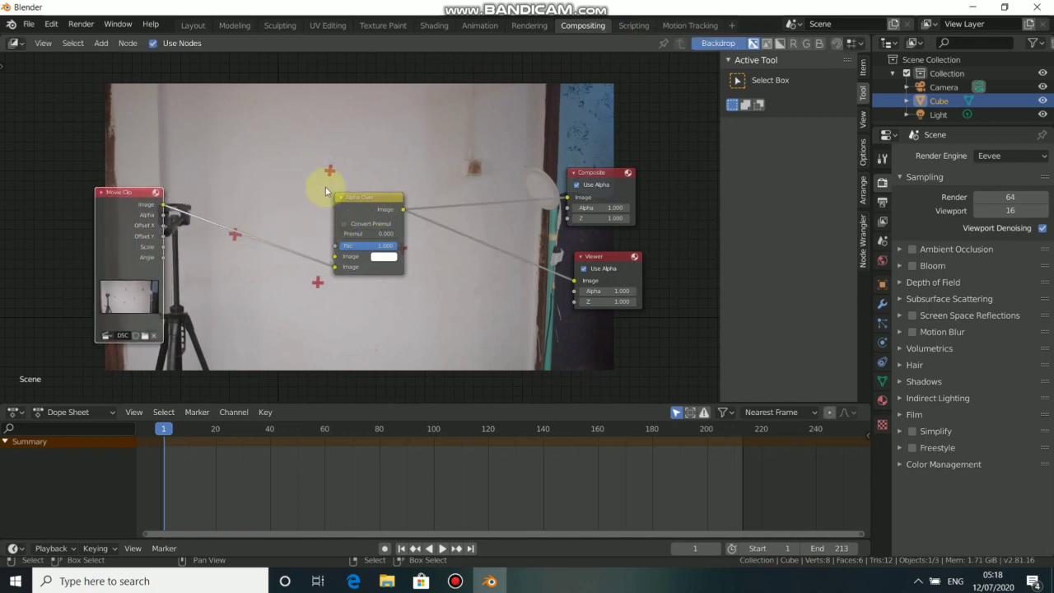
left_click_drag(365, 210, 428, 221)
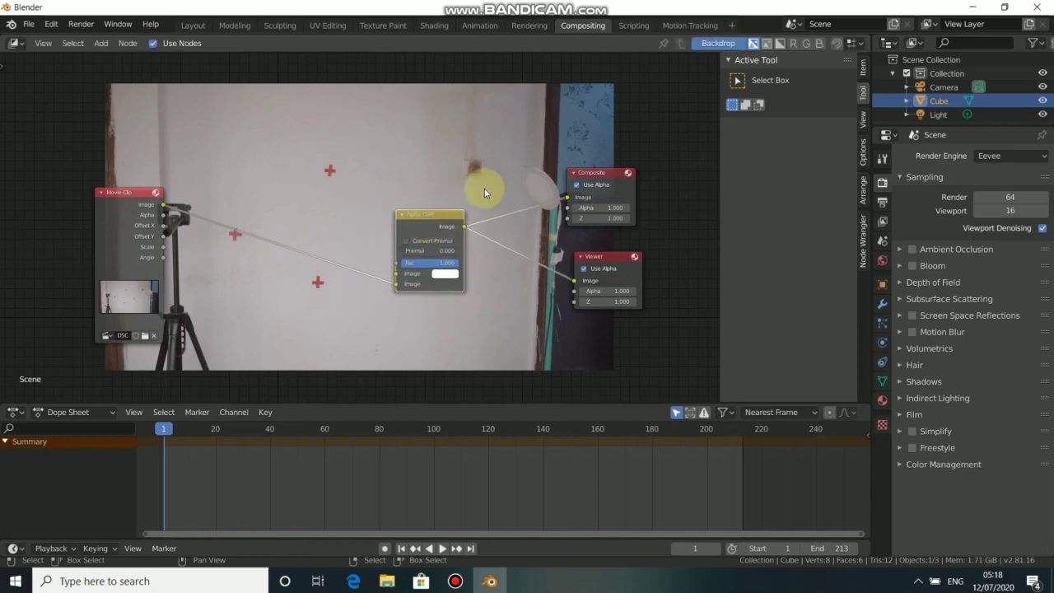
left_click(692, 26)
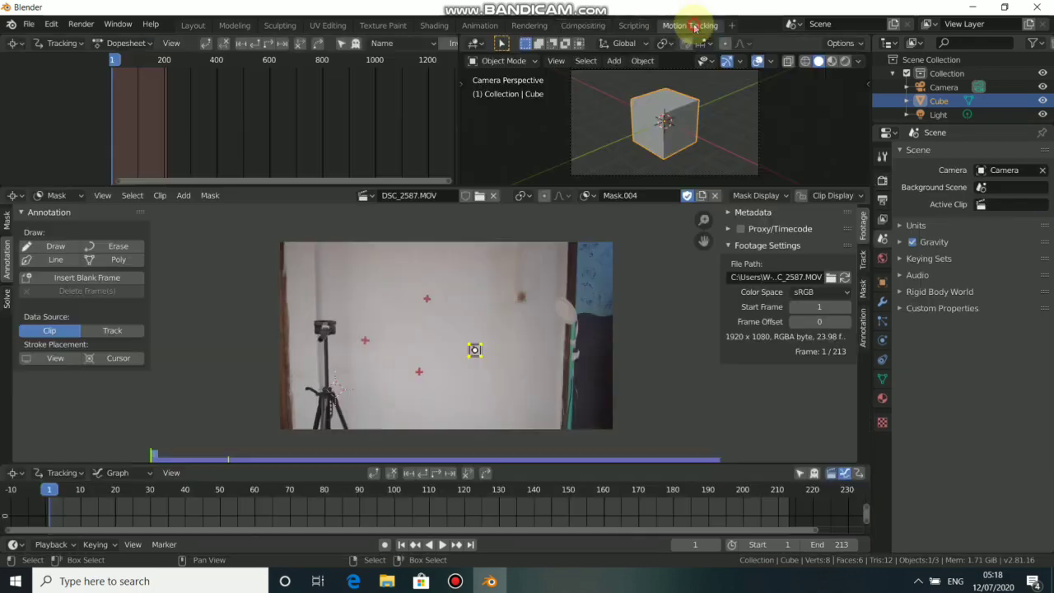
left_click(571, 27)
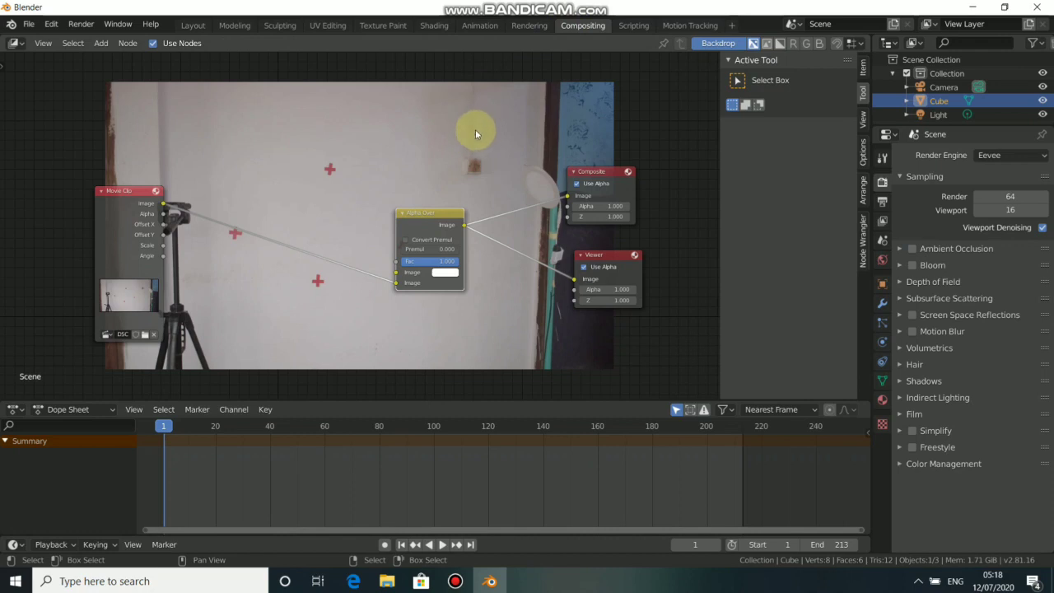
scroll(436, 155, "left", 2, "ctrl")
left_click_drag(183, 195, 96, 221)
left_click_drag(172, 258, 116, 277)
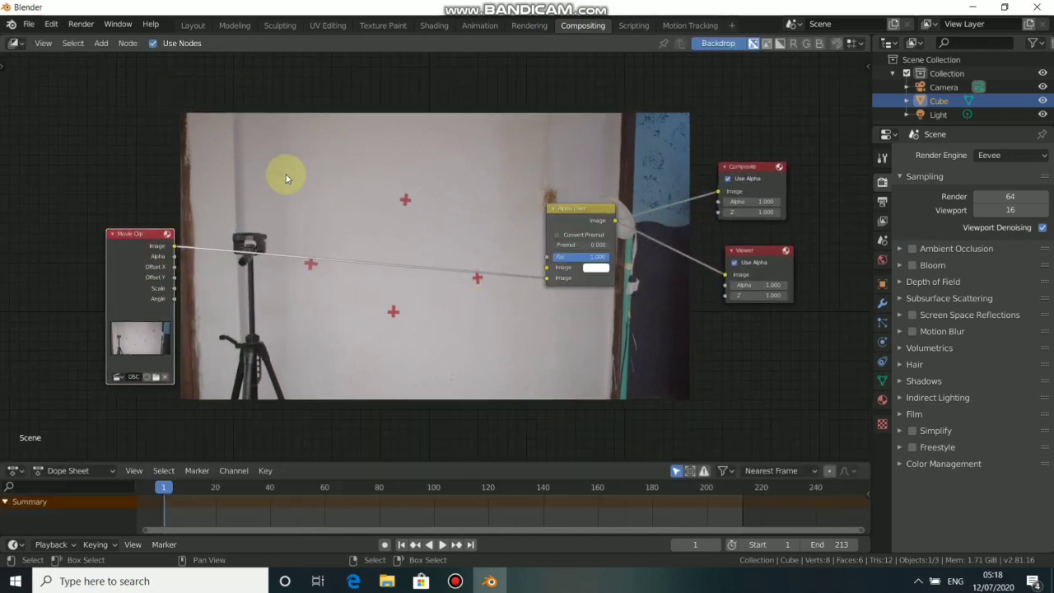
Step: Add a Mask input node in the free space above the Movie Clip node
middle_click_drag(264, 165, 338, 288)
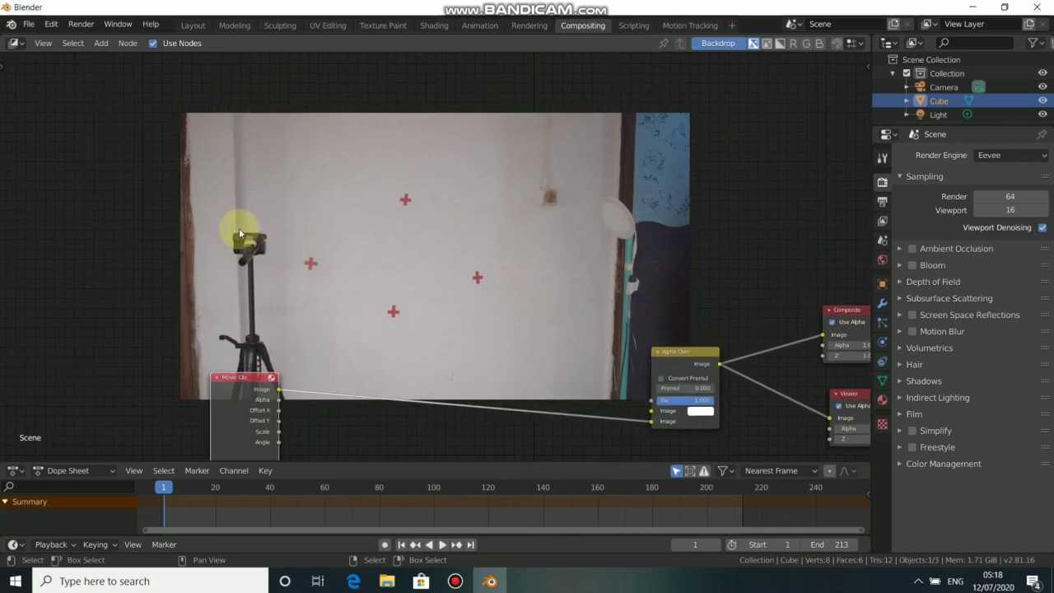
key("shift+a")
mouse_move(239, 230)
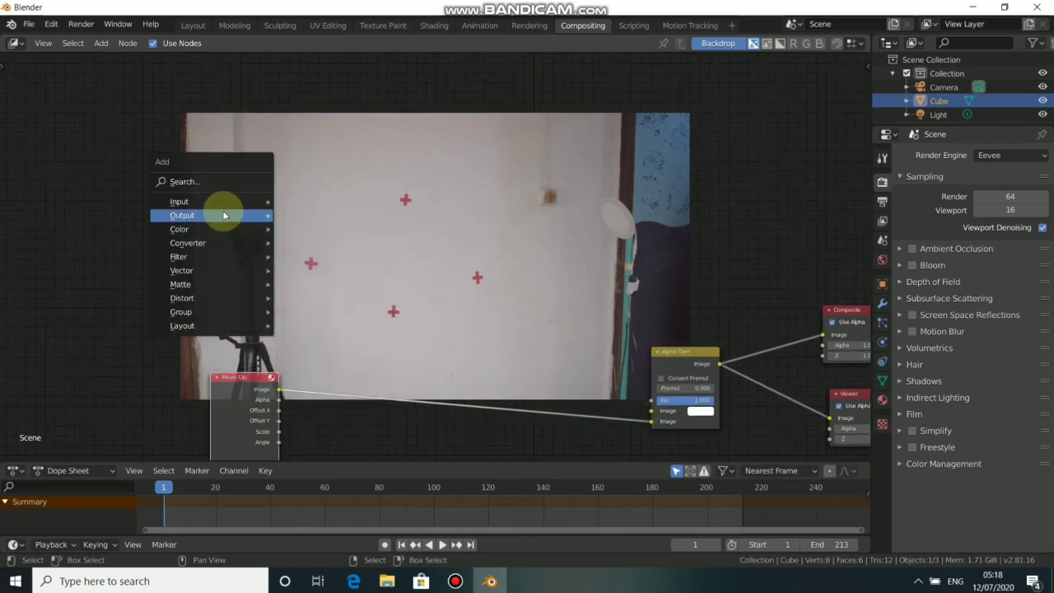
mouse_move(207, 200)
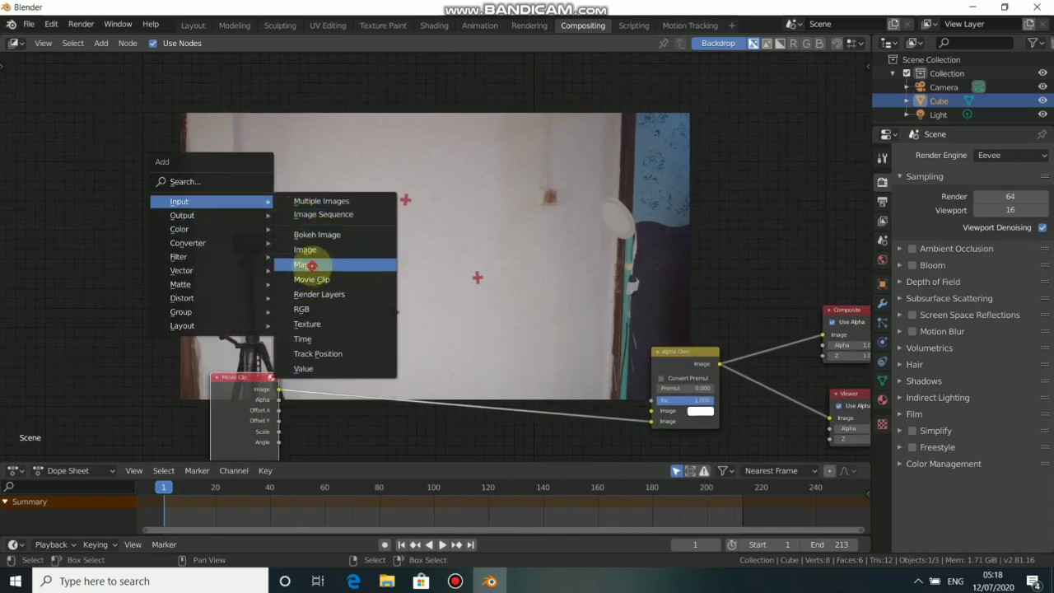
left_click(305, 264)
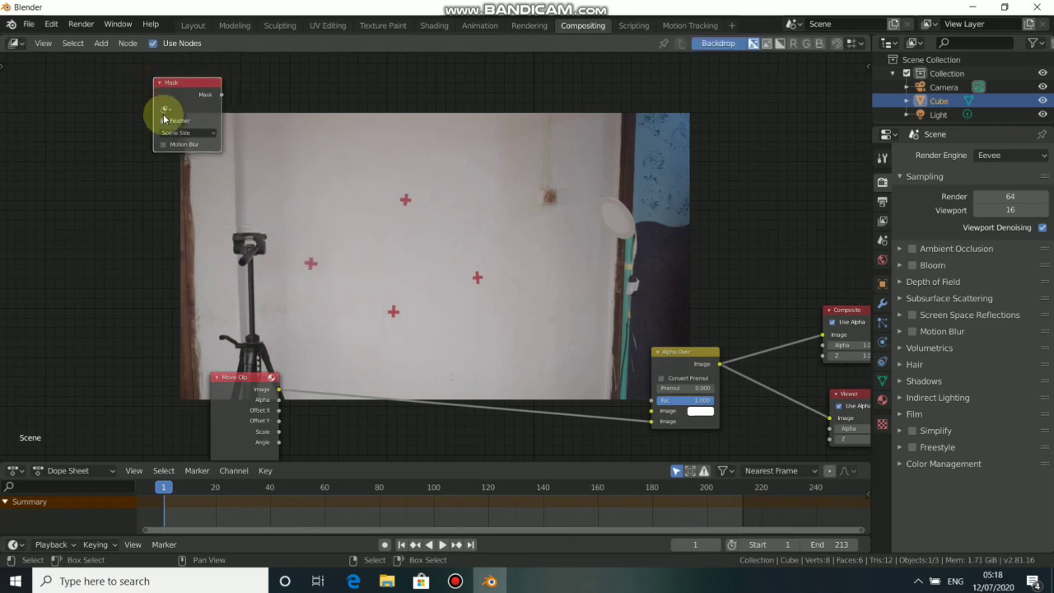
left_click(164, 119)
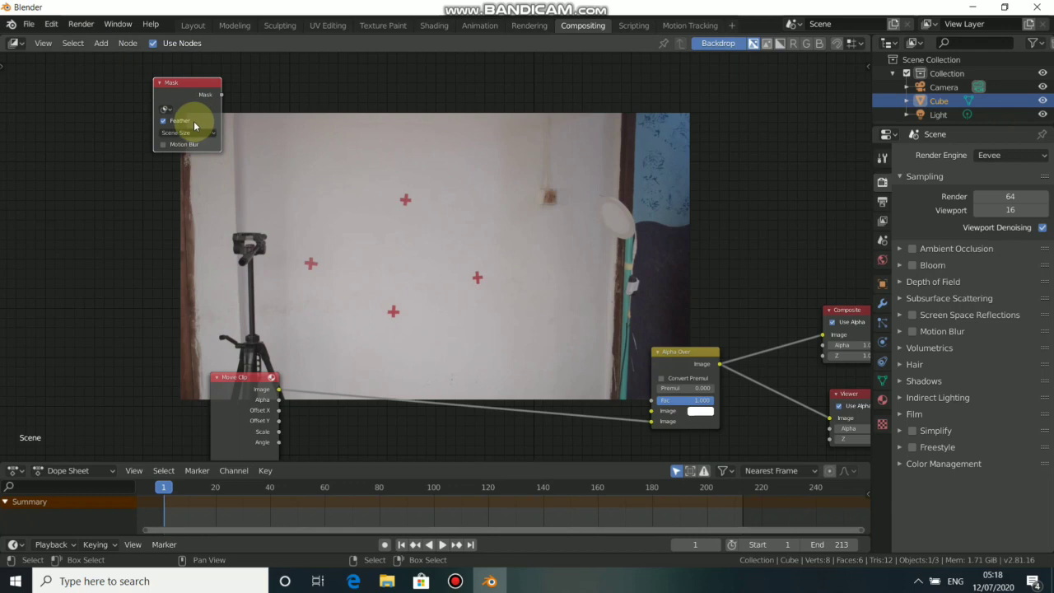
Step: Duplicate the Mask node three times and arrange the four Mask nodes in two columns of two
key("shift+d")
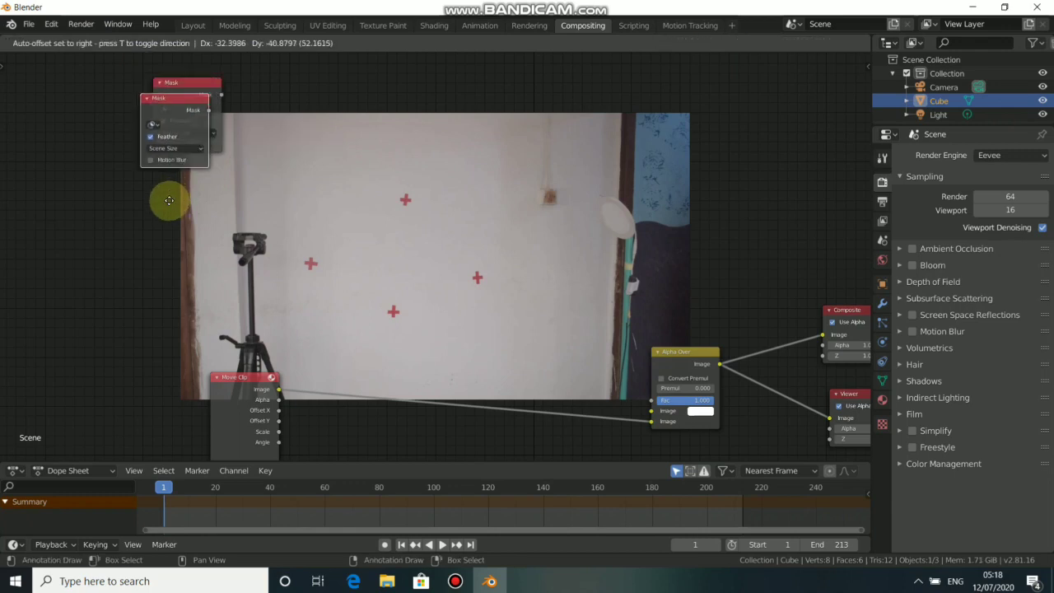
left_click(197, 219)
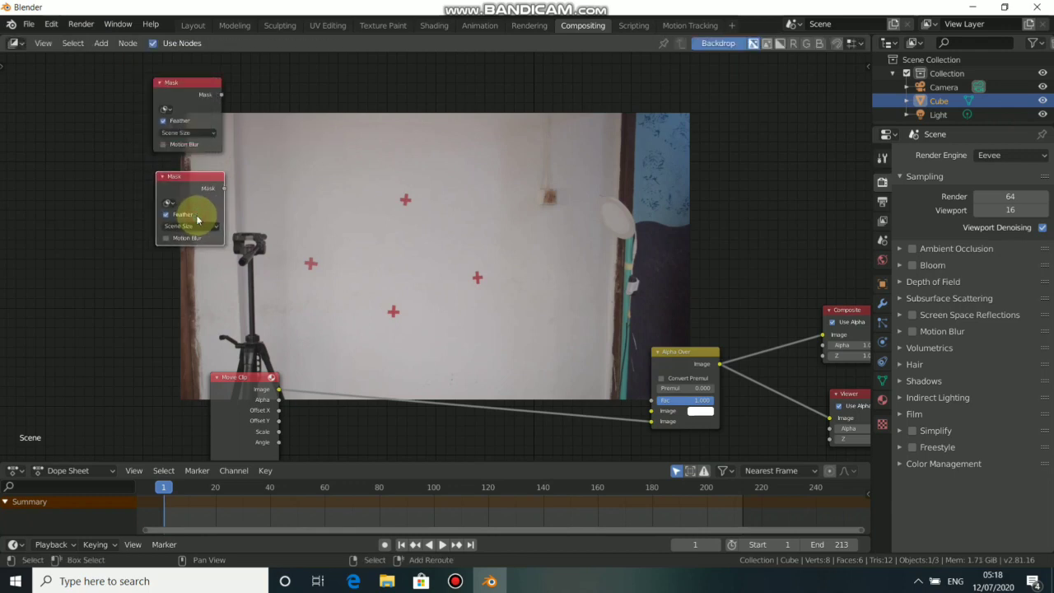
key("shift+d")
left_click(313, 145)
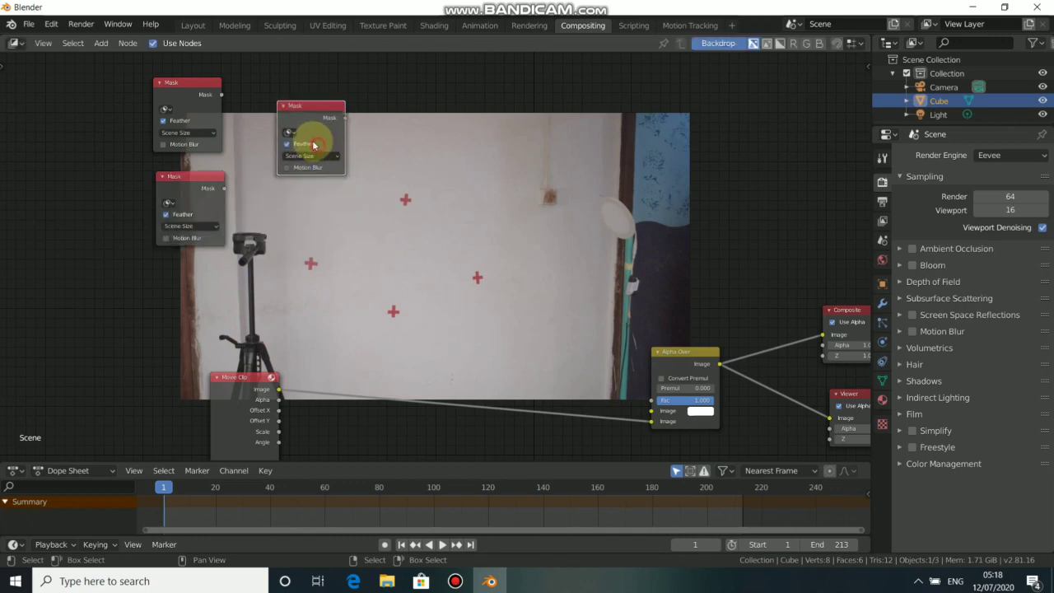
key("shift+d")
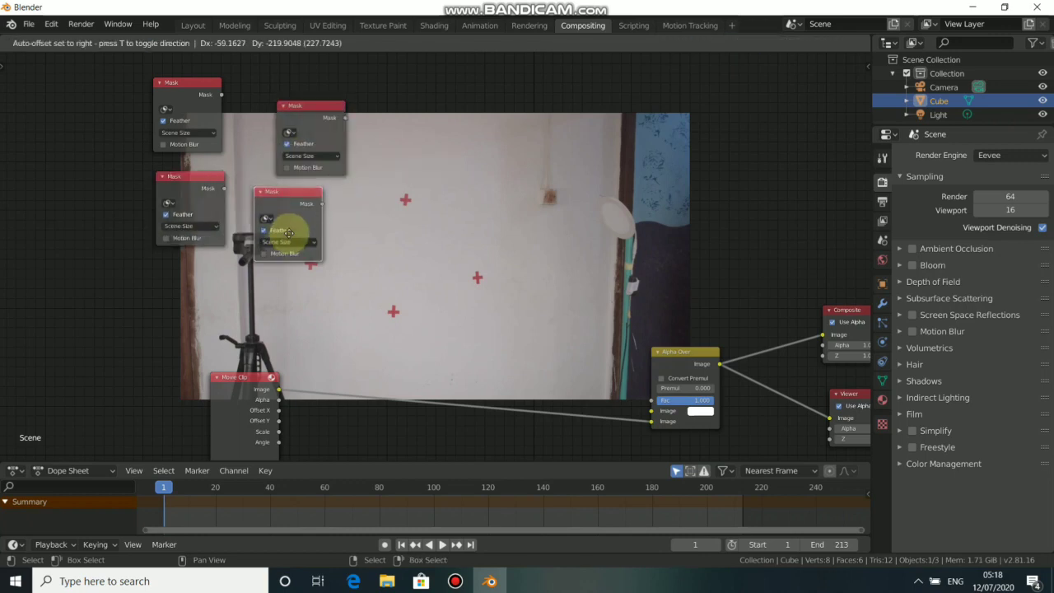
left_click(305, 246)
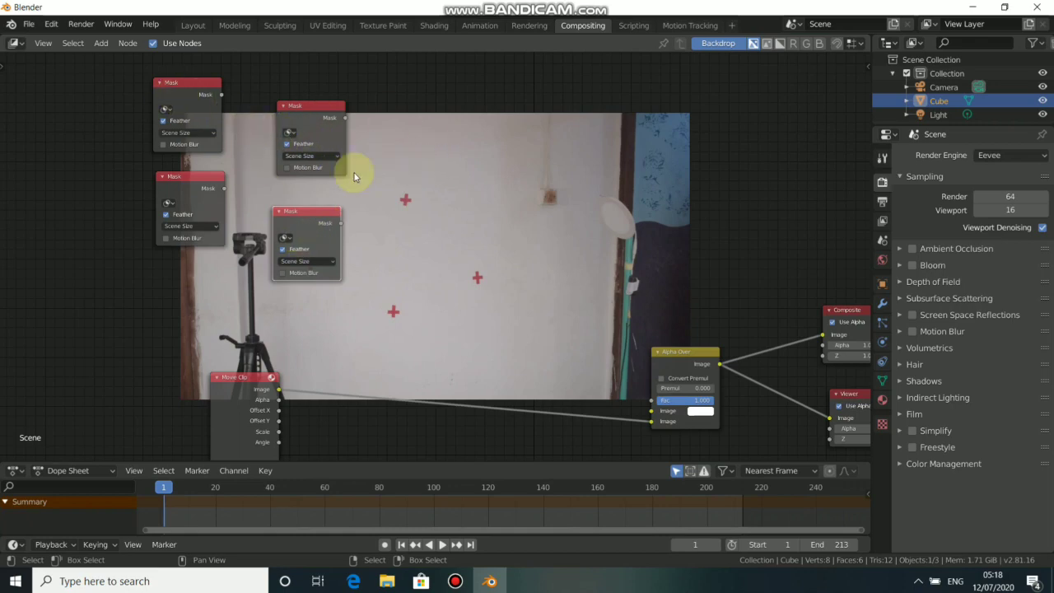
Step: Add a Mix color node and place it beside the second column of Mask nodes
middle_click_drag(402, 187, 356, 185)
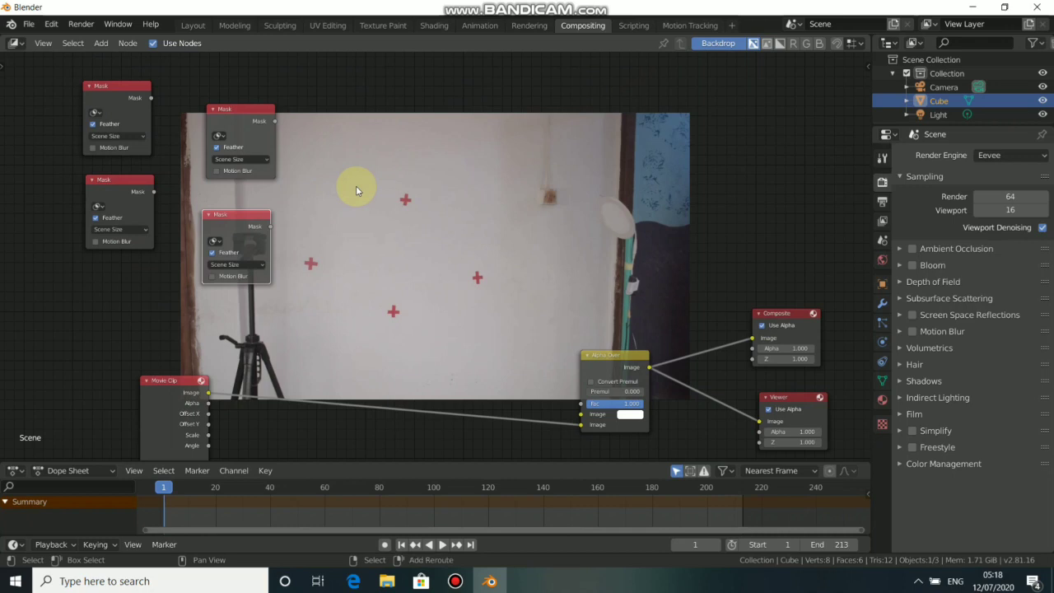
key("shift+a")
mouse_move(340, 215)
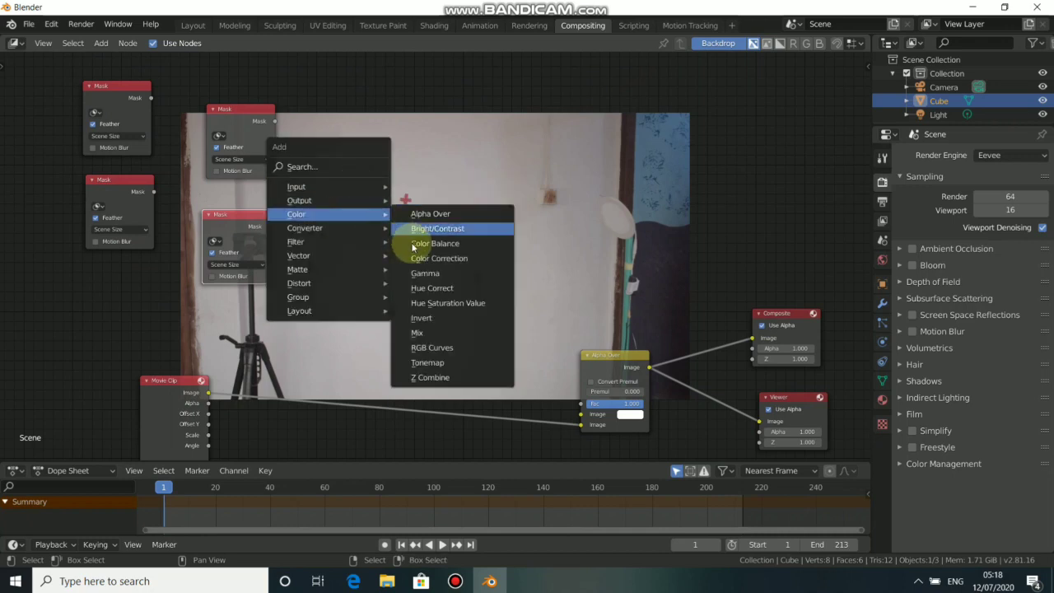
left_click(416, 336)
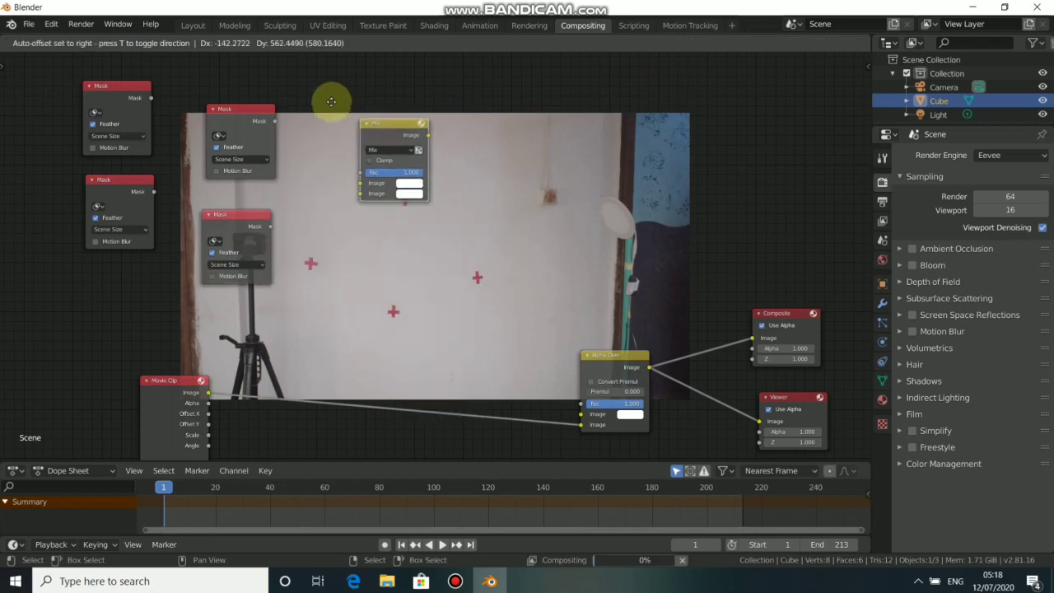
left_click(349, 137)
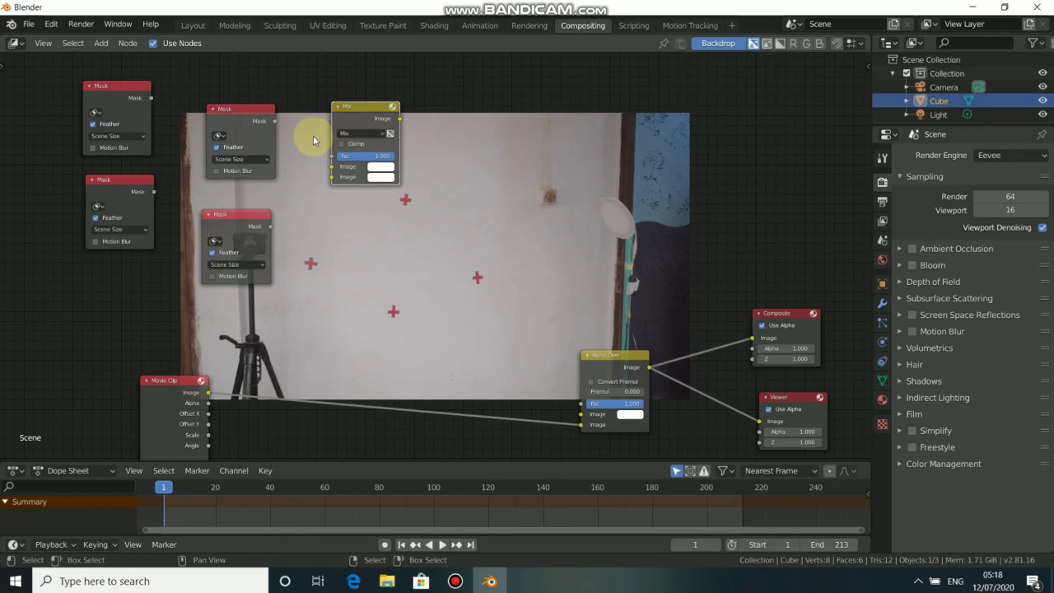
Step: Set the Mix node's blending mode to Add and link the first column's two Mask outputs to its Image inputs
left_click(368, 135)
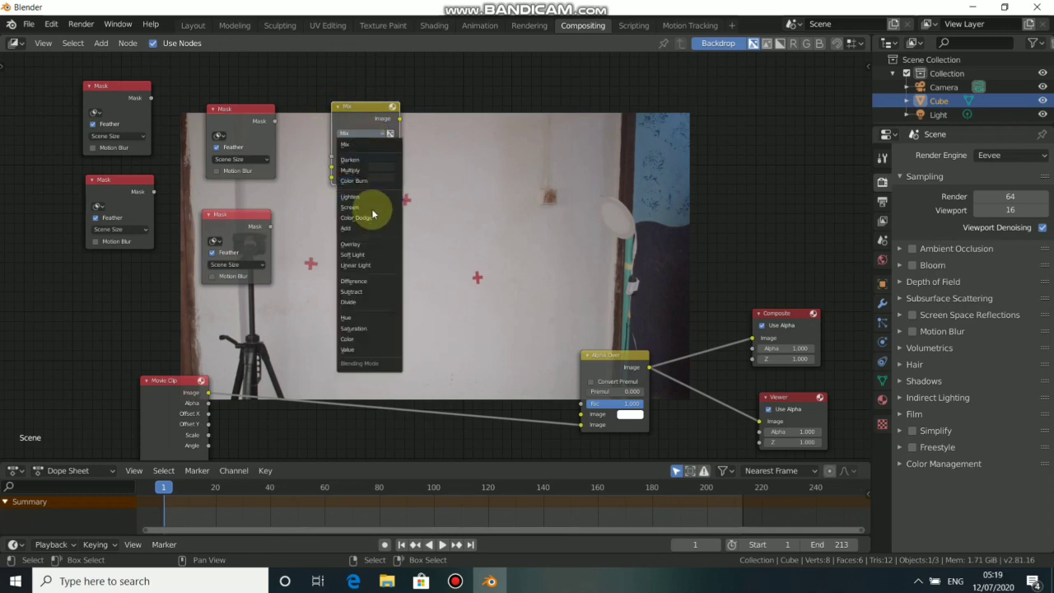
left_click(347, 228)
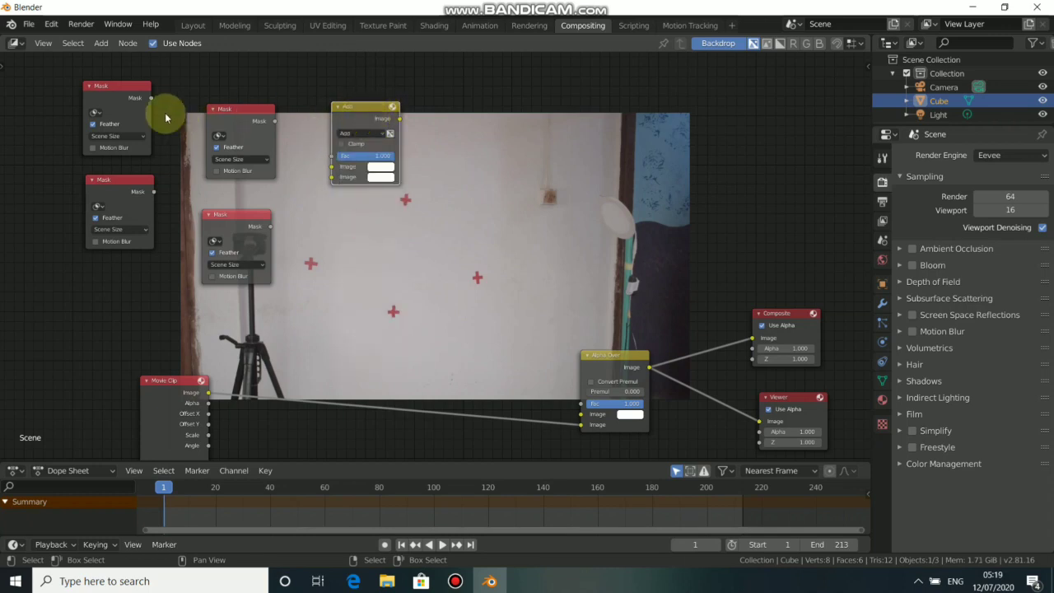
left_click_drag(152, 98, 333, 167)
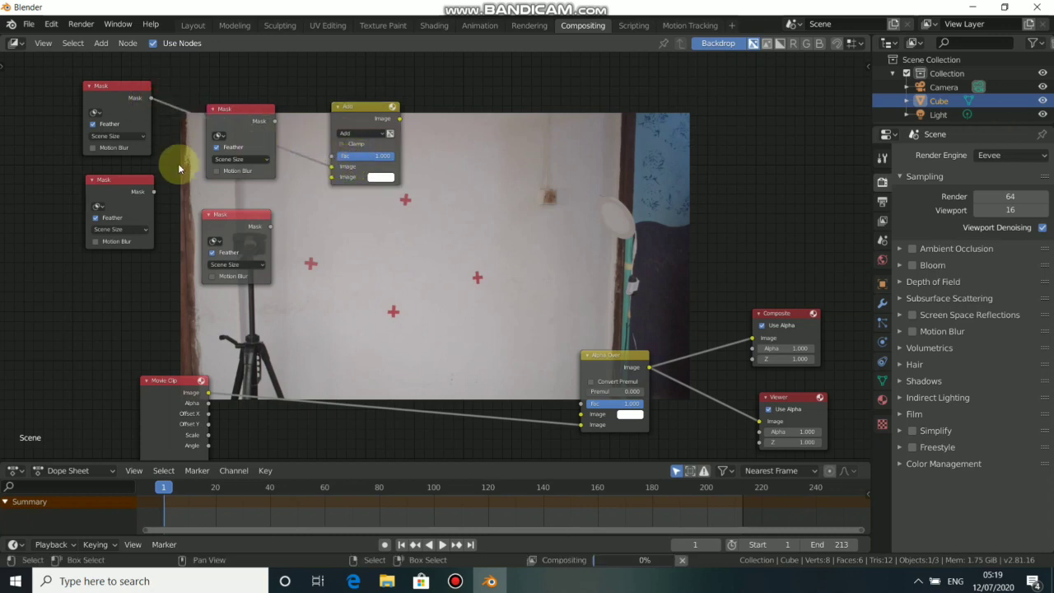
left_click_drag(155, 193, 332, 176)
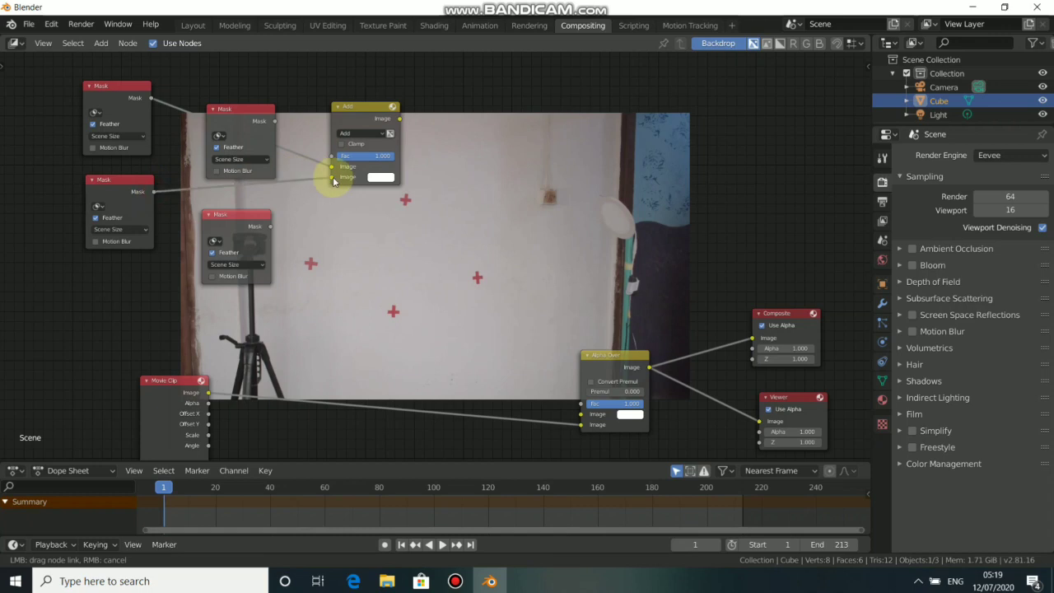
Step: Duplicate the Add node twice, placing one copy directly below it and the other beyond the pair
left_click_drag(352, 106, 336, 92)
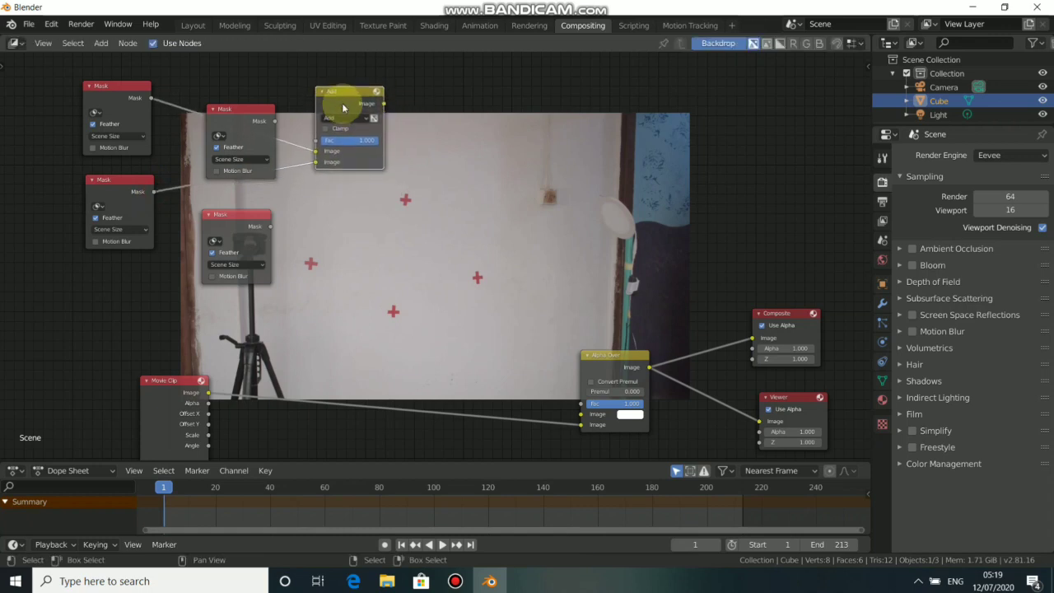
key("shift+d")
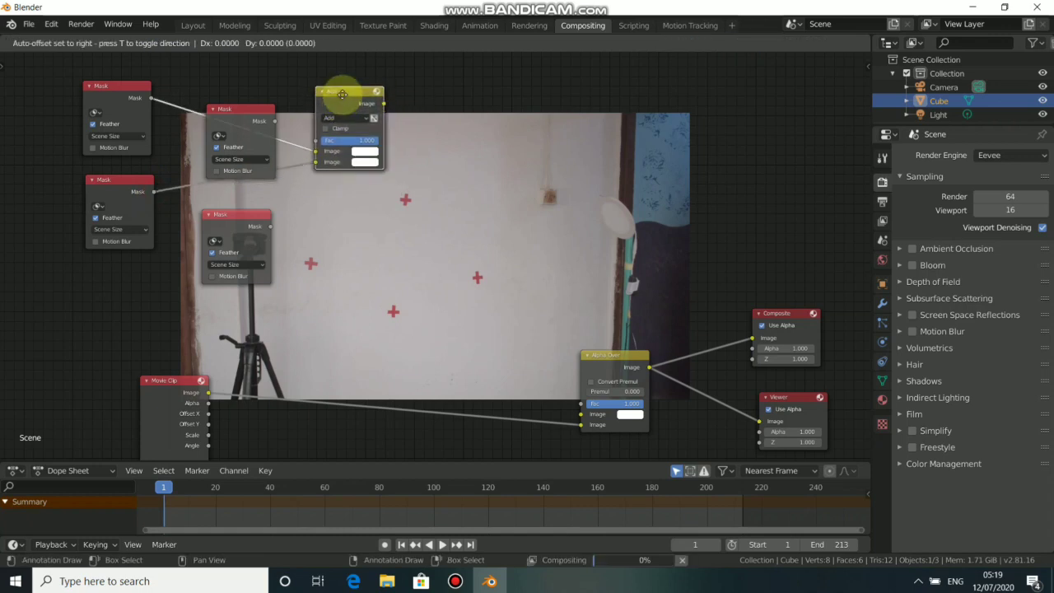
left_click(339, 209)
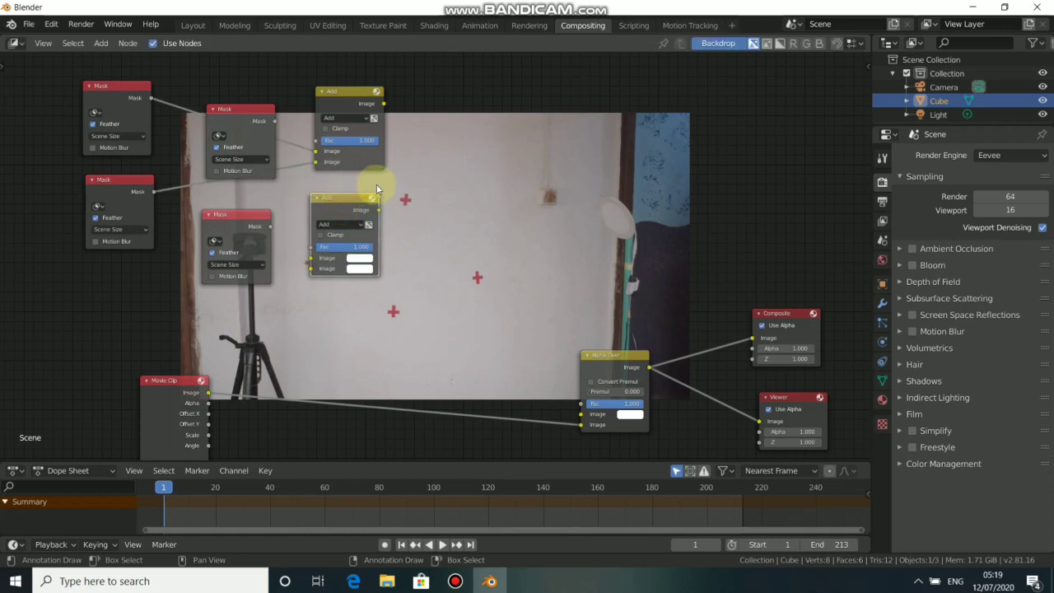
key("g")
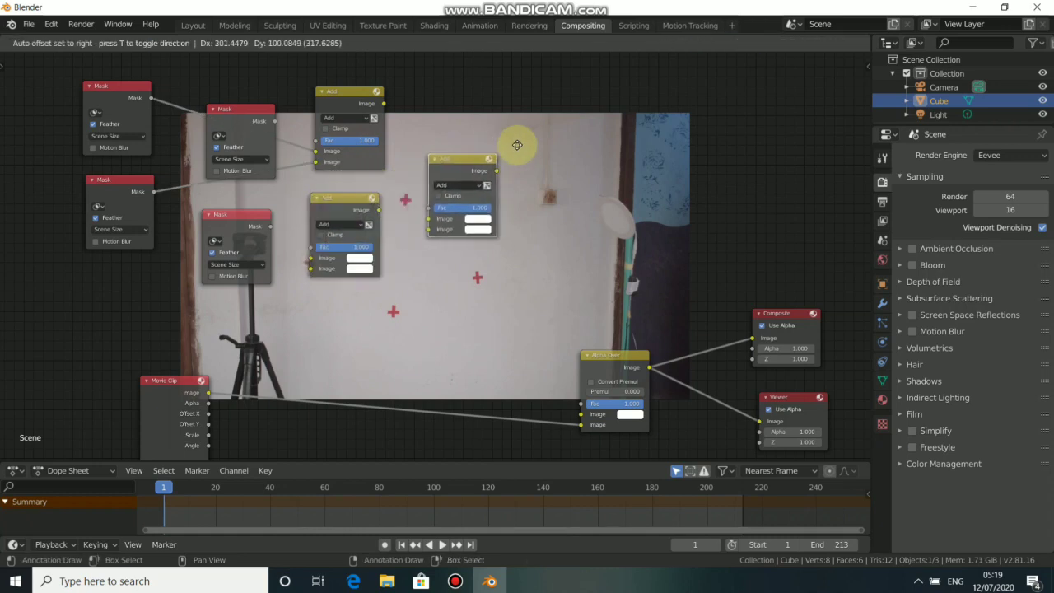
left_click(516, 145)
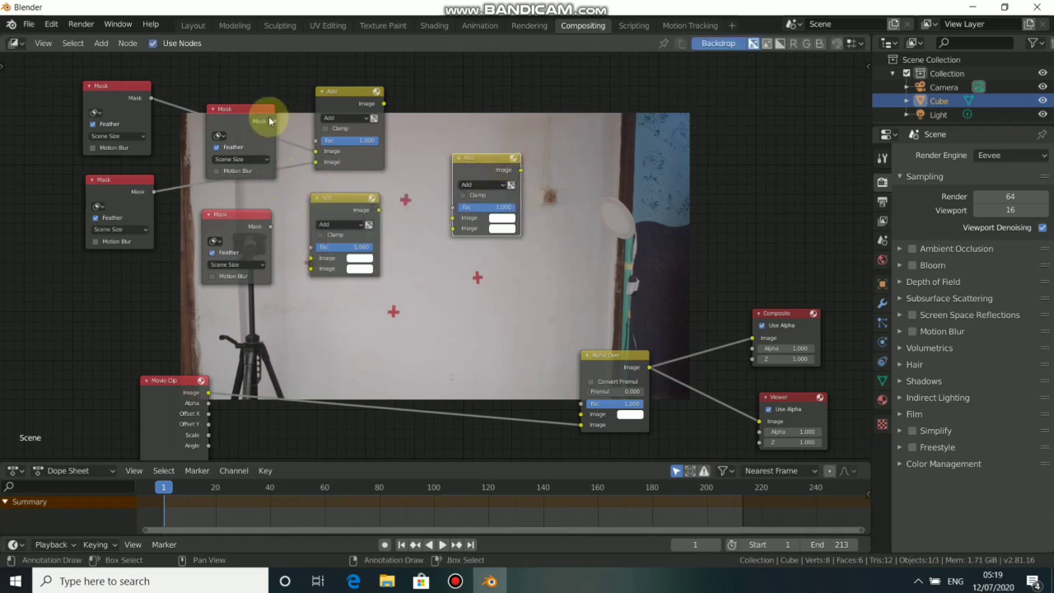
Step: Link the remaining two Mask outputs to the lower Add node's Image inputs and move those Mask nodes below the first pair
left_click_drag(276, 122, 311, 258)
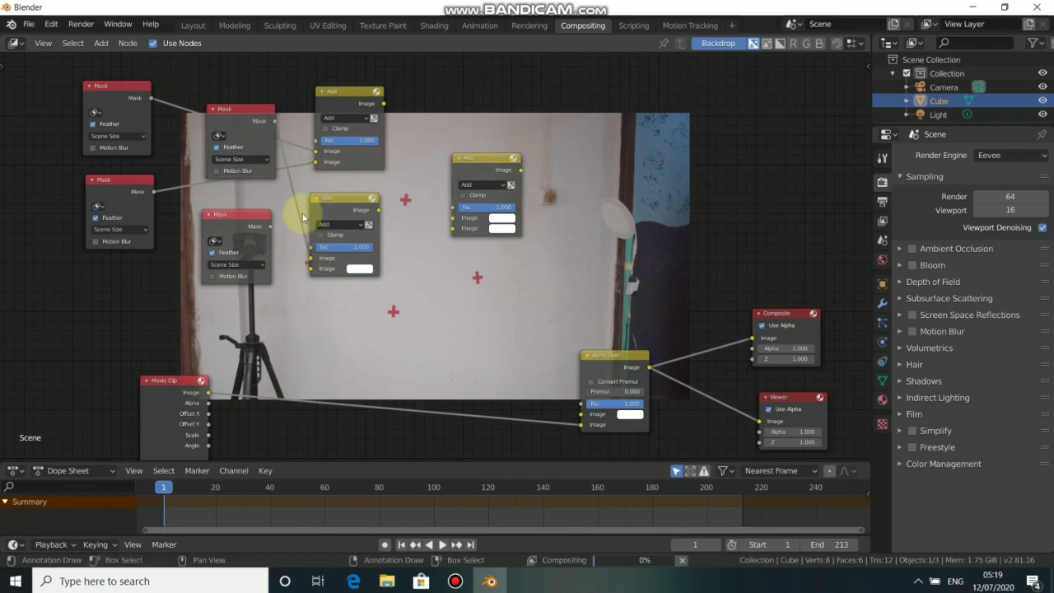
left_click_drag(271, 226, 311, 269)
left_click_drag(247, 221, 213, 176)
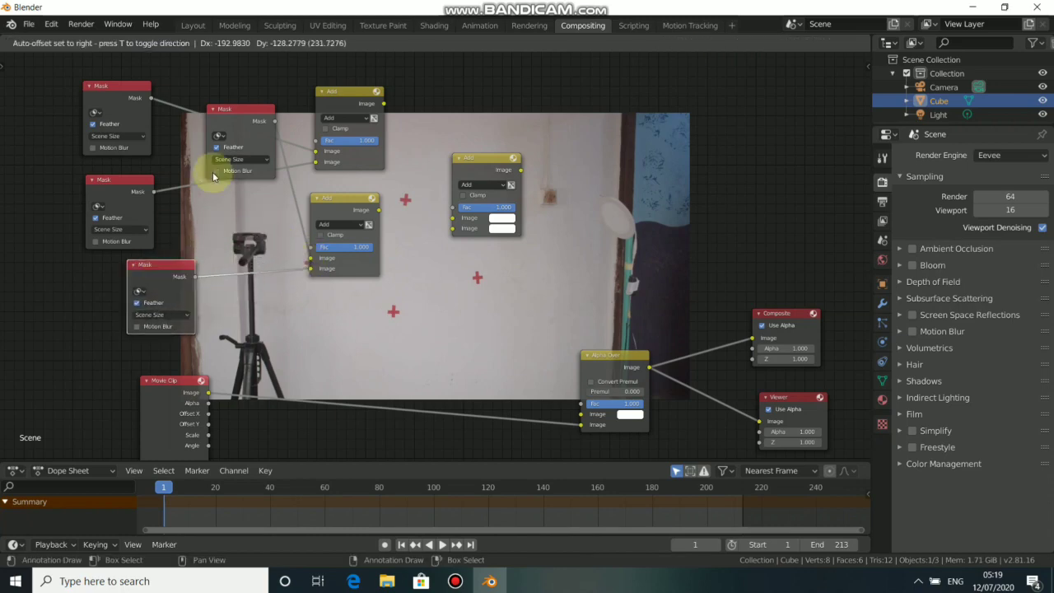
left_click_drag(239, 123, 219, 215)
left_click_drag(157, 276, 43, 346)
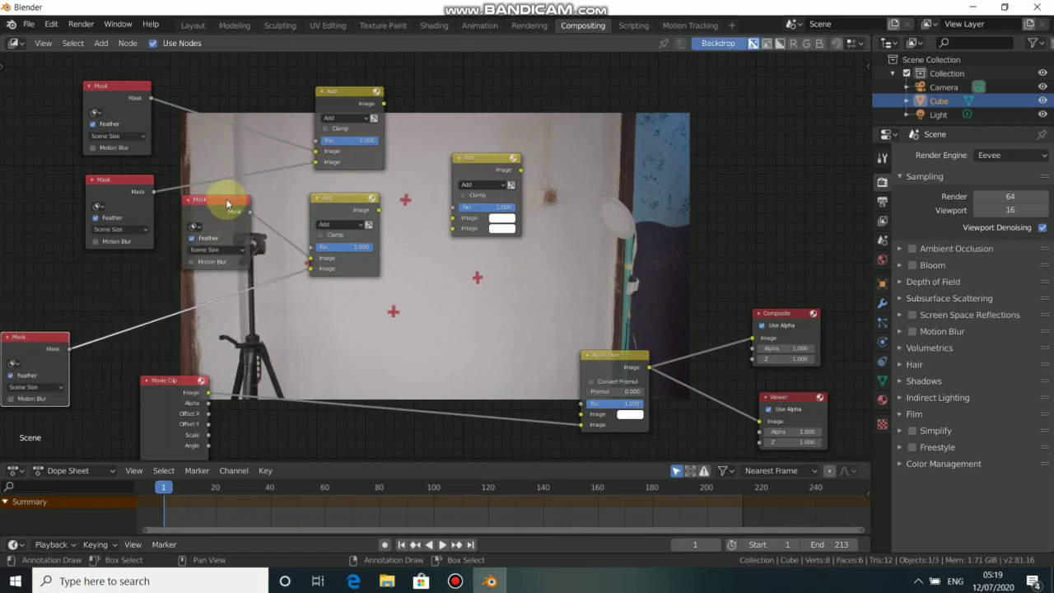
left_click_drag(226, 199, 24, 240)
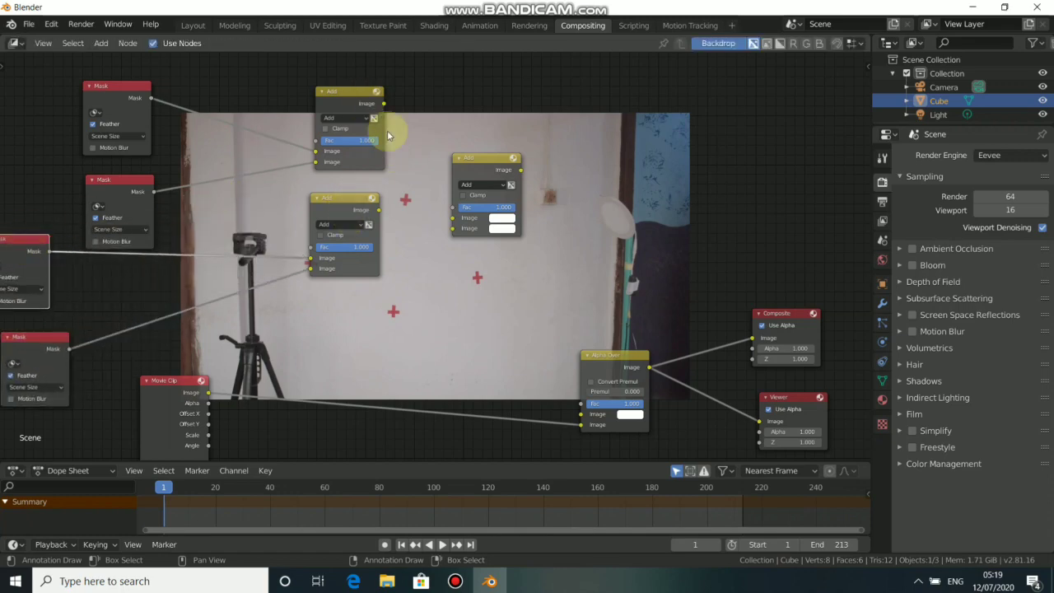
Step: Align the two Add nodes beside the masks, link their outputs to the third Add node's Image inputs, and place it next to them
left_click_drag(341, 216, 256, 220)
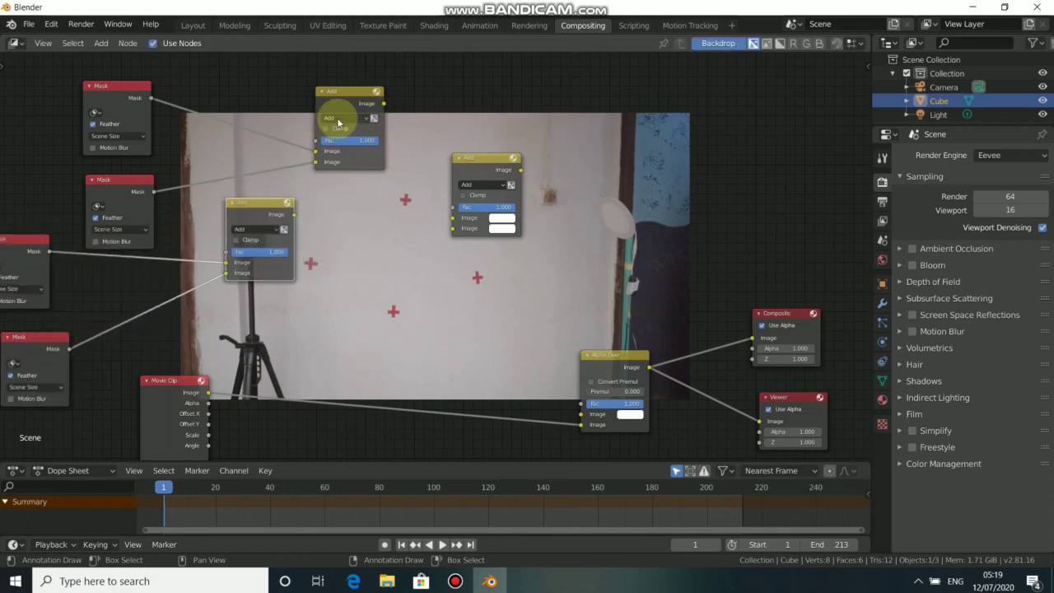
left_click_drag(338, 122, 251, 107)
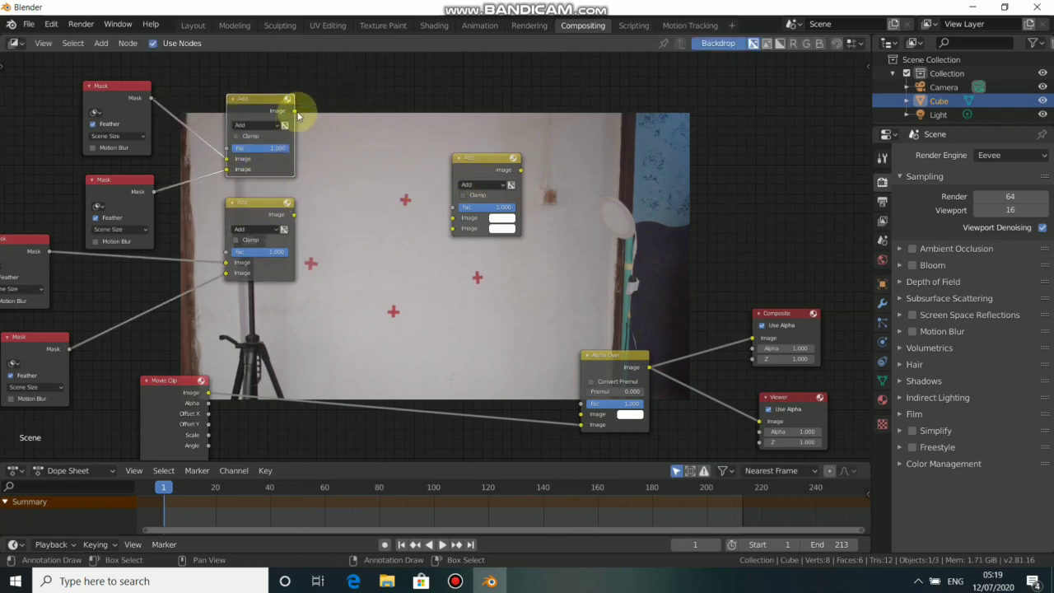
left_click_drag(294, 111, 454, 218)
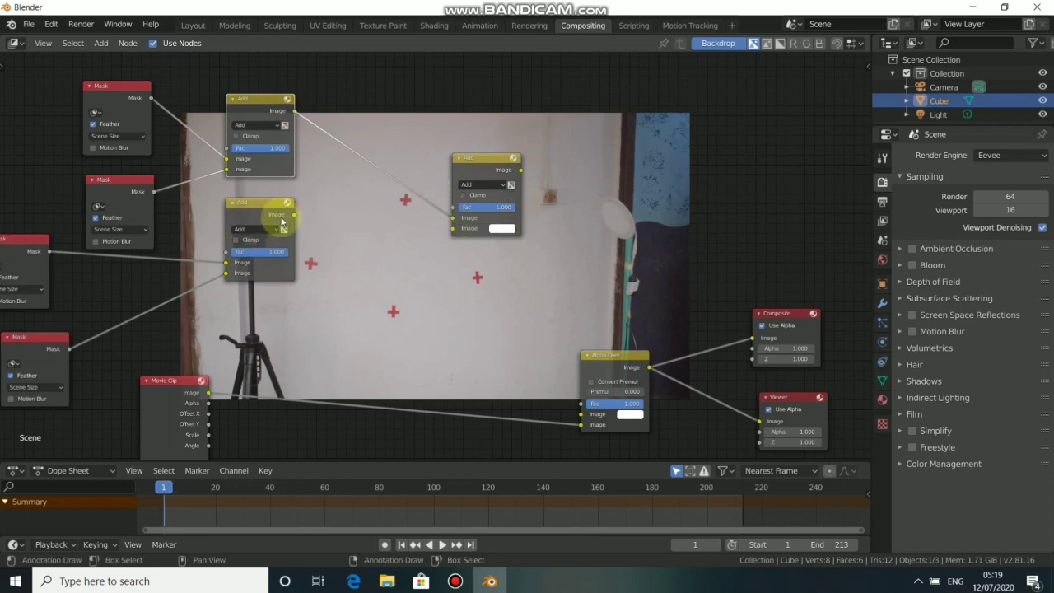
left_click_drag(294, 220, 452, 229)
left_click_drag(473, 163, 373, 143)
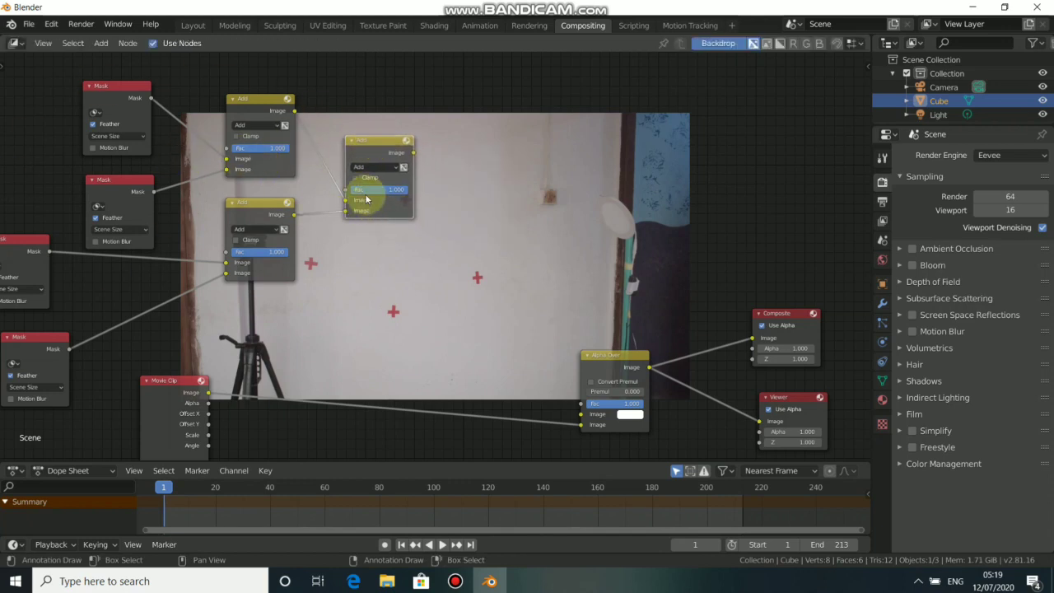
Step: Assign Mask.001, Mask.002, Mask.003 and Mask.004 to the four Mask nodes in order from the uppermost down
left_click(95, 113)
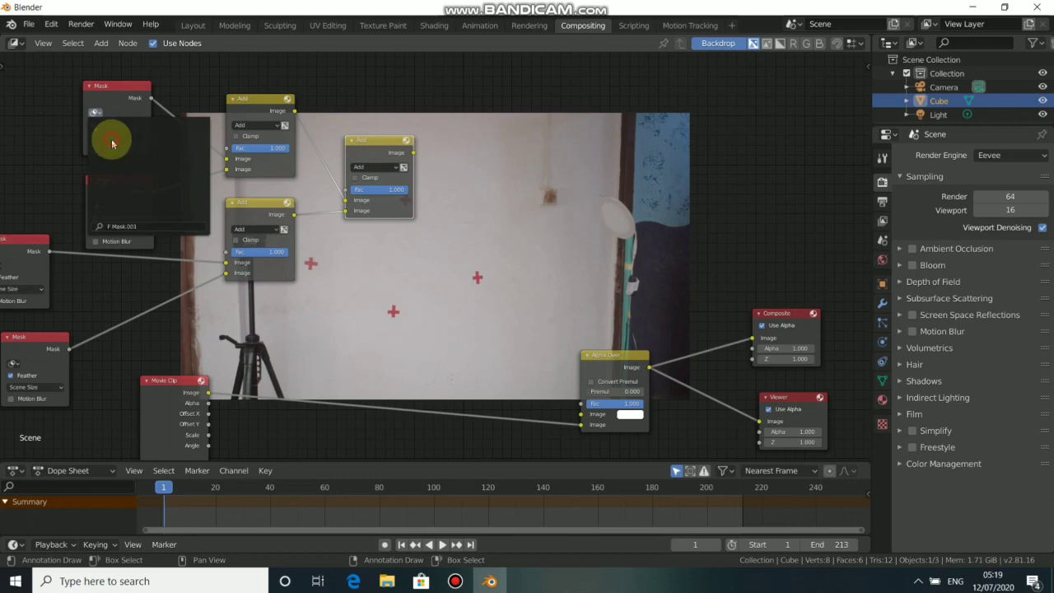
left_click(110, 139)
middle_click_drag(107, 200, 148, 193)
left_click(135, 197)
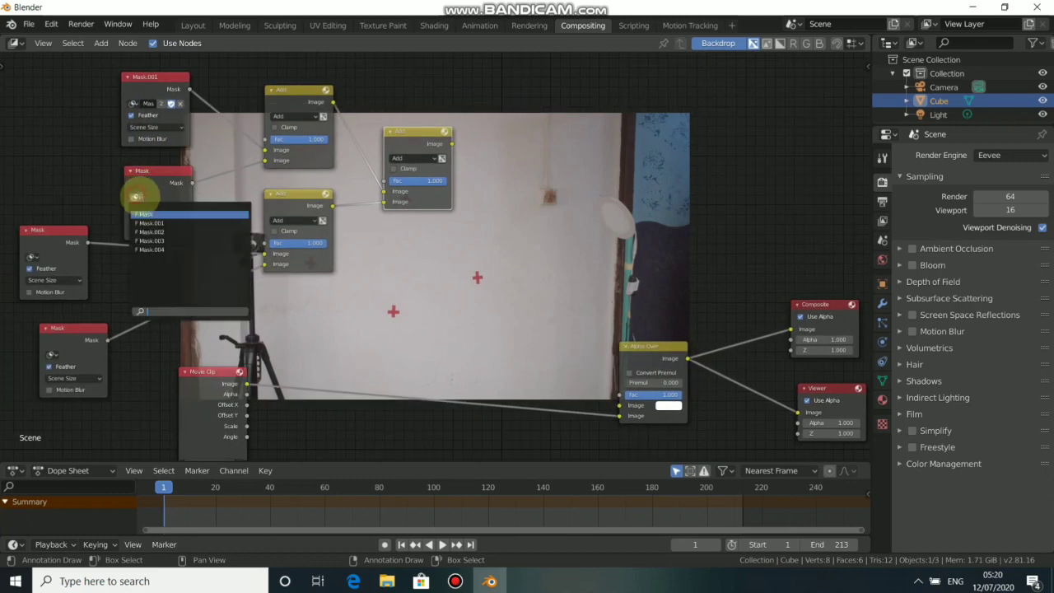
left_click(152, 232)
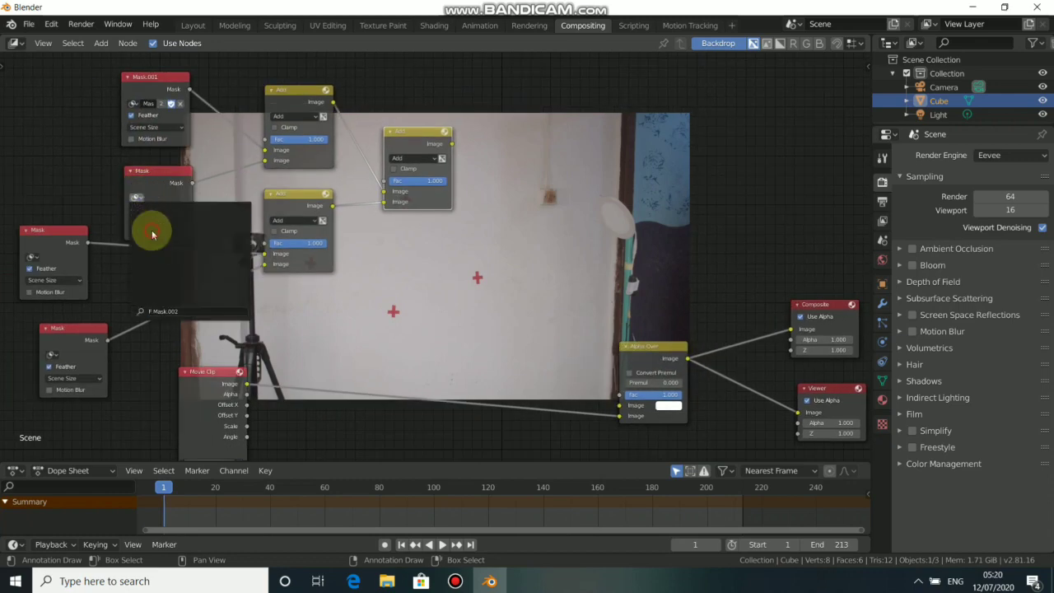
middle_click_drag(49, 269, 169, 212)
left_click(152, 202)
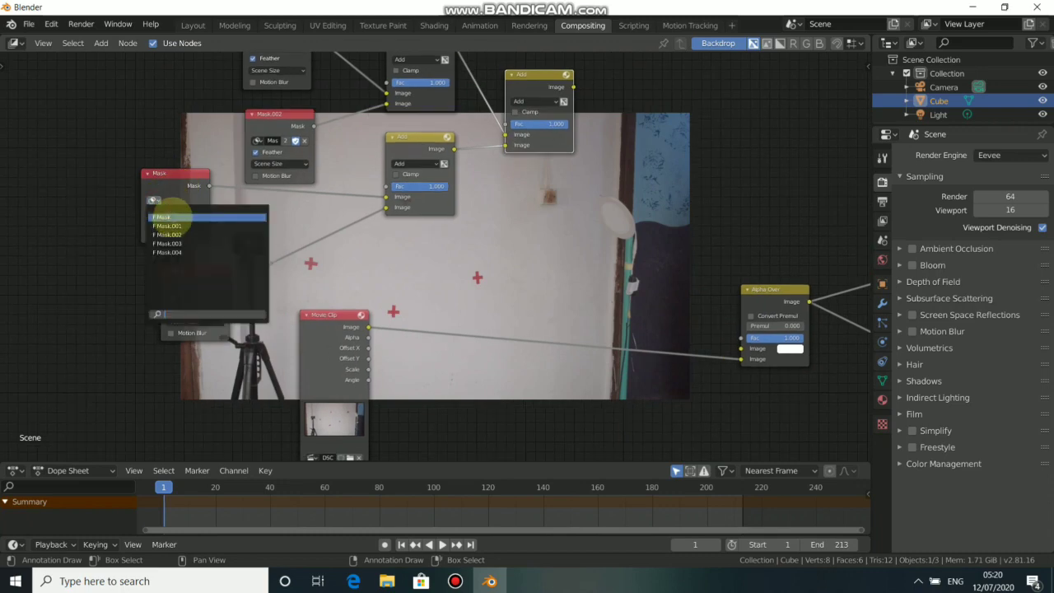
left_click(168, 242)
left_click(171, 296)
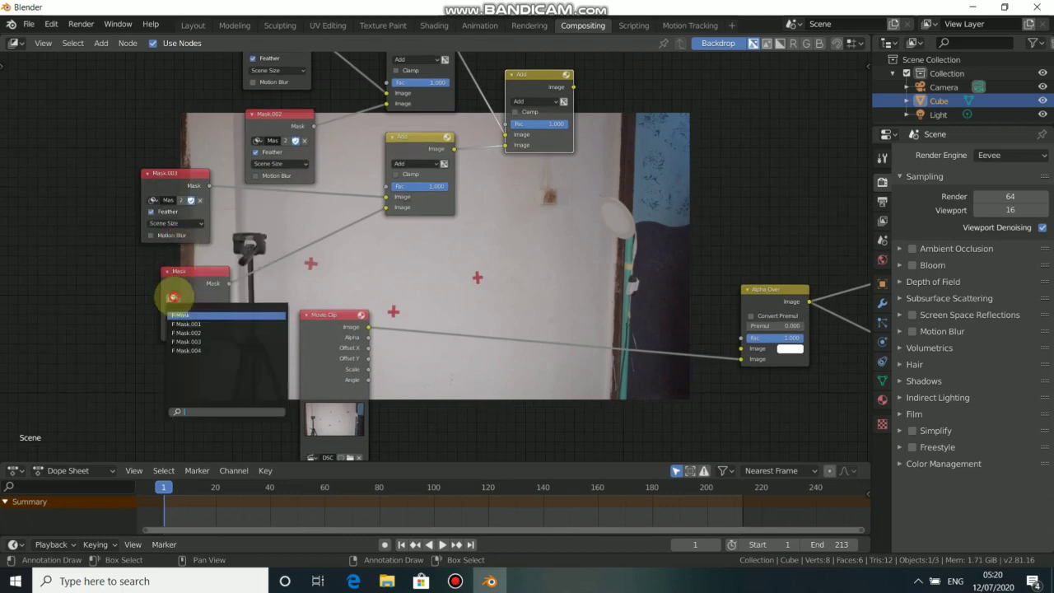
left_click(189, 352)
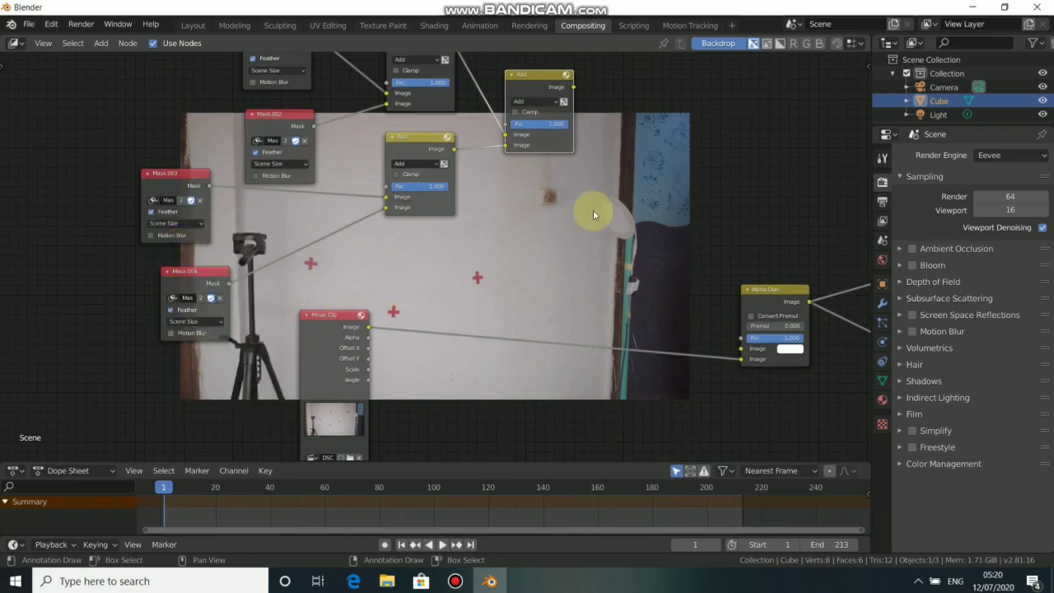
Step: Preview the final Add node's combined masks in the Viewer and reconnect the Alpha Over output to the Viewer
scroll(440, 228, "right", 5)
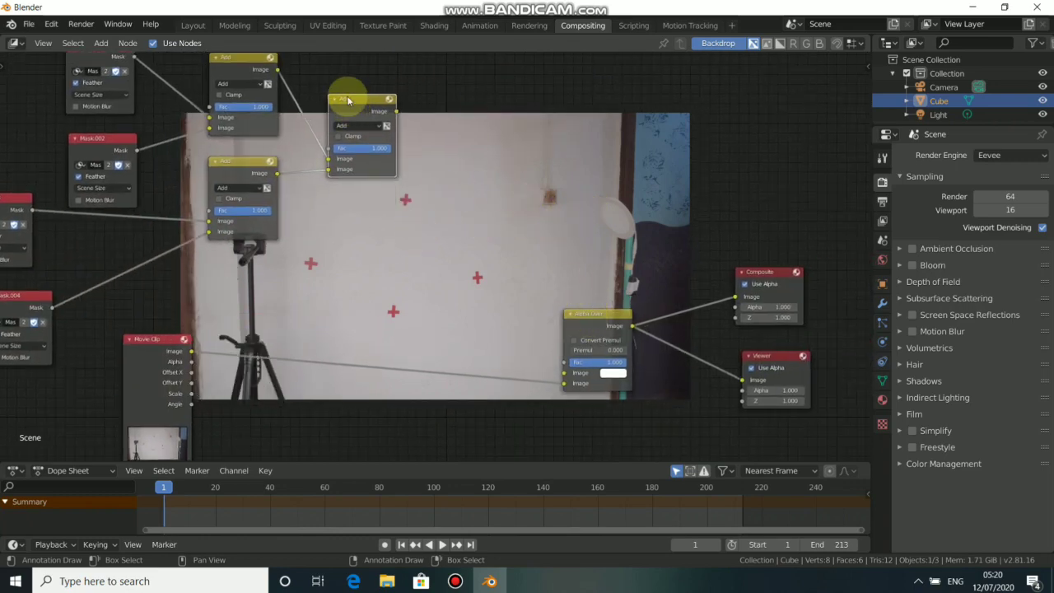
key("ctrl")
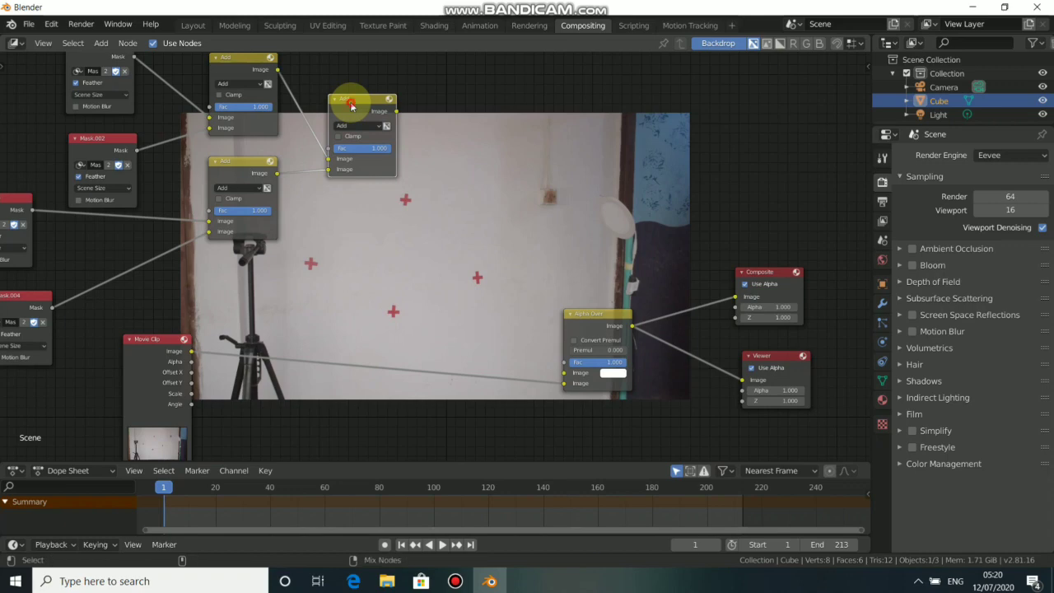
left_click(350, 106, "ctrl+shift")
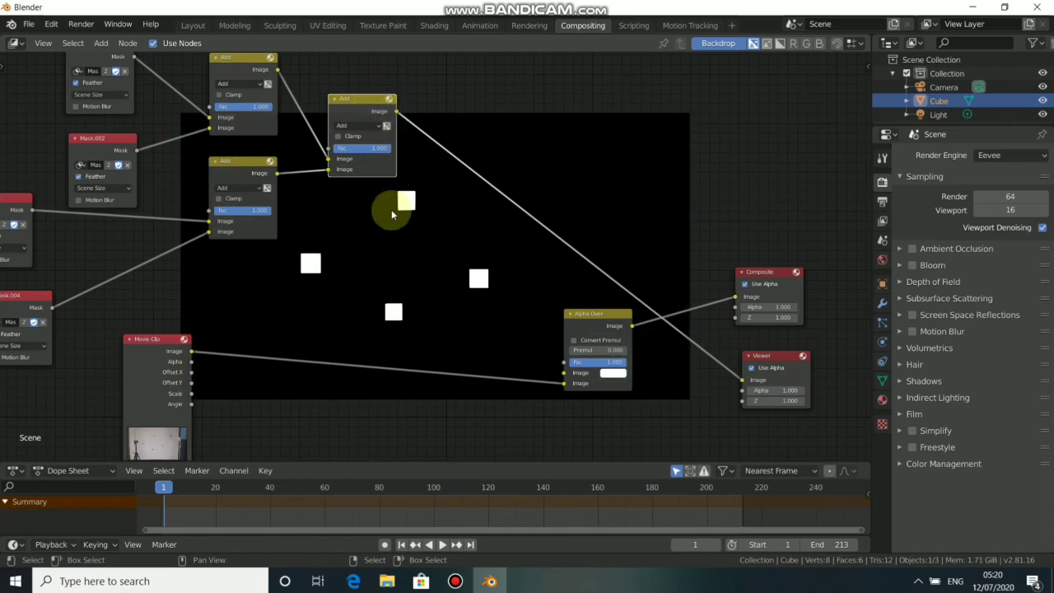
middle_click_drag(498, 171, 516, 141)
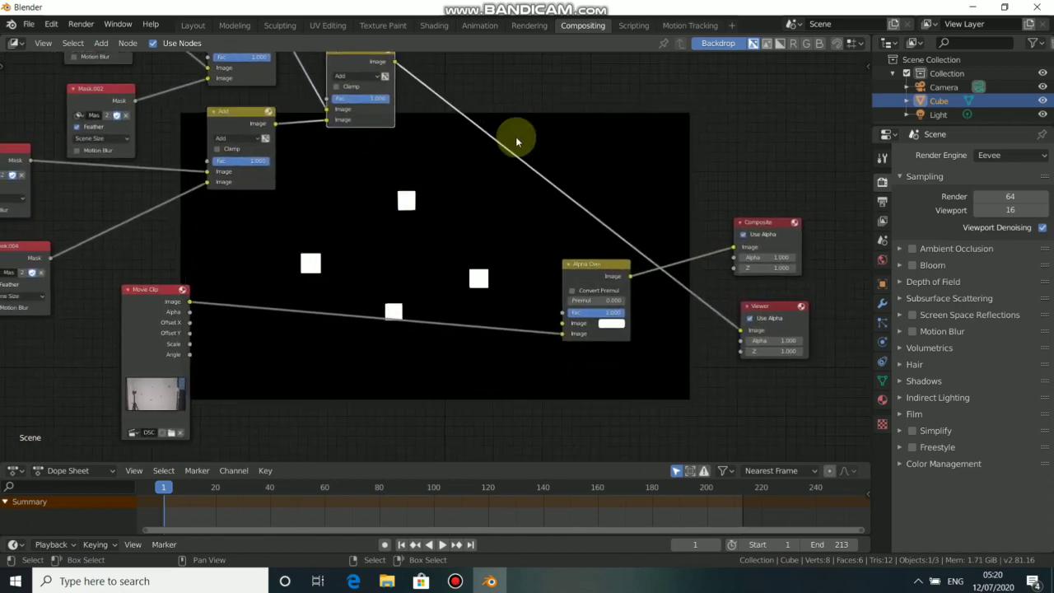
left_click(588, 265, "ctrl+shift")
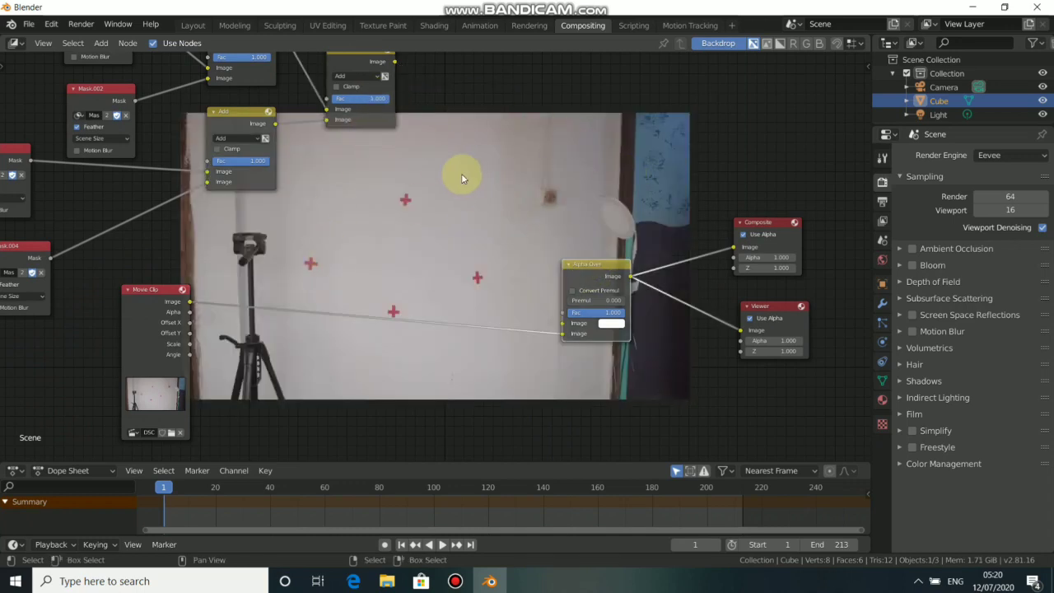
Step: Link the final Add output to Alpha Over's Fac input and relink the Movie Clip image to its first Image input
mouse_move(160, 289)
left_mouse_down()
mouse_move(168, 303)
mouse_move(158, 300)
left_mouse_up()
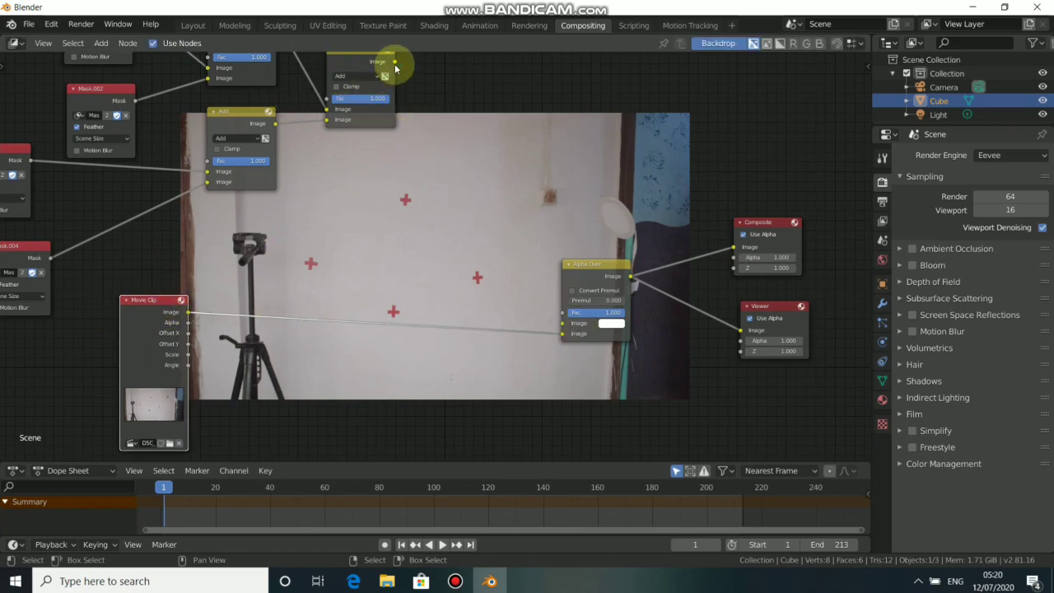
left_click_drag(396, 63, 563, 312)
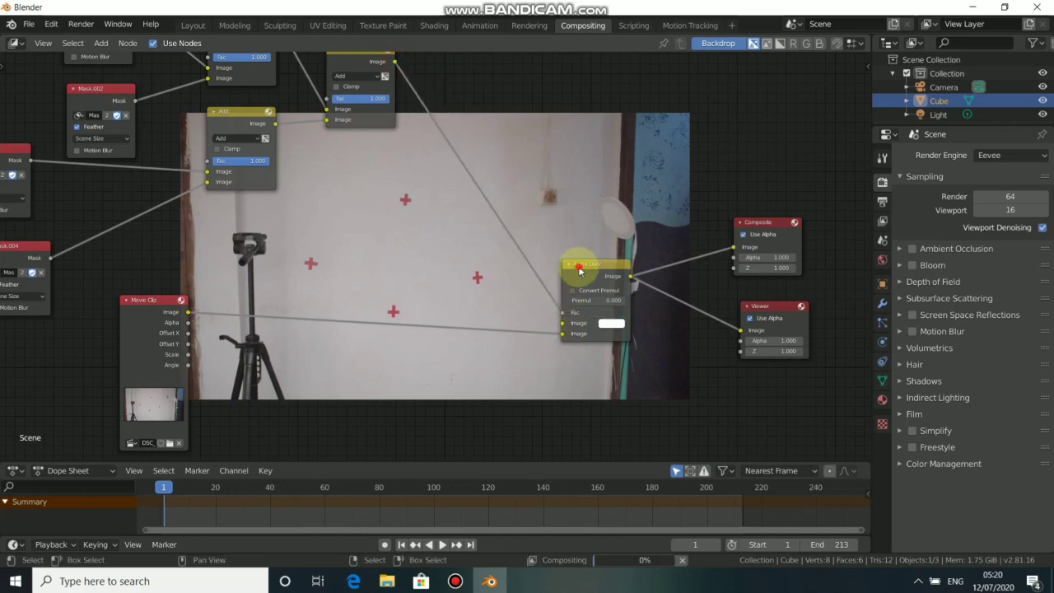
left_click_drag(579, 270, 588, 234)
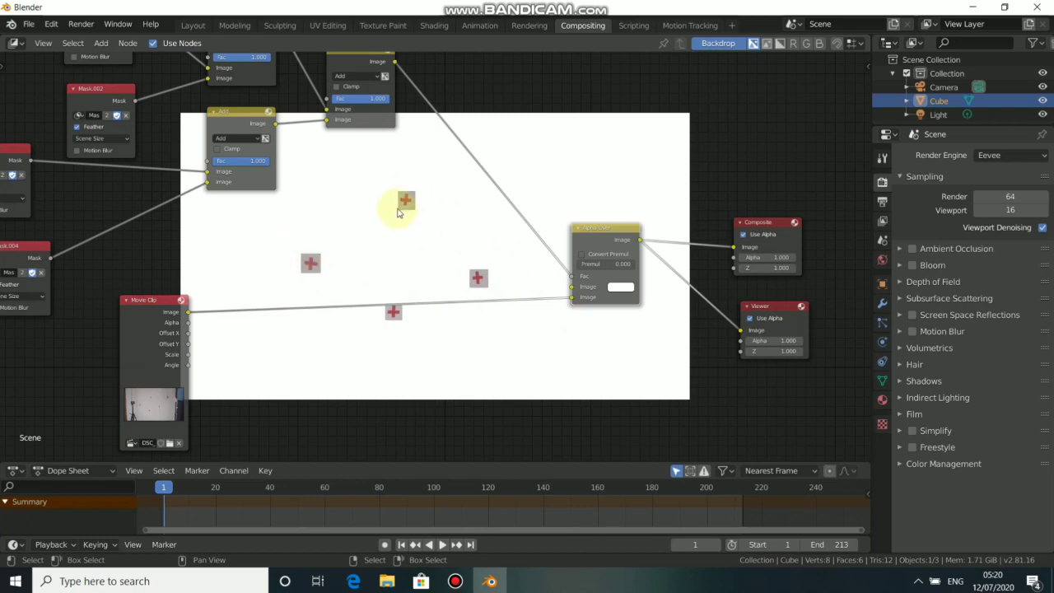
left_click_drag(169, 317, 573, 288)
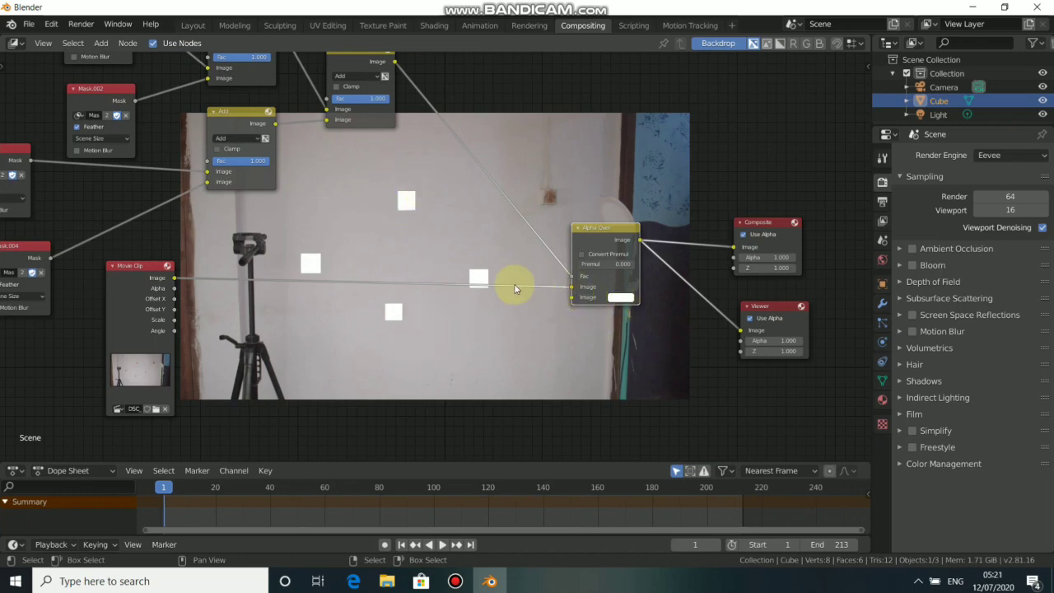
Step: Try a light blue for Alpha Over's second Image color and try sampling the color beside the uppermost masked patch
left_click(621, 297)
left_click(662, 174)
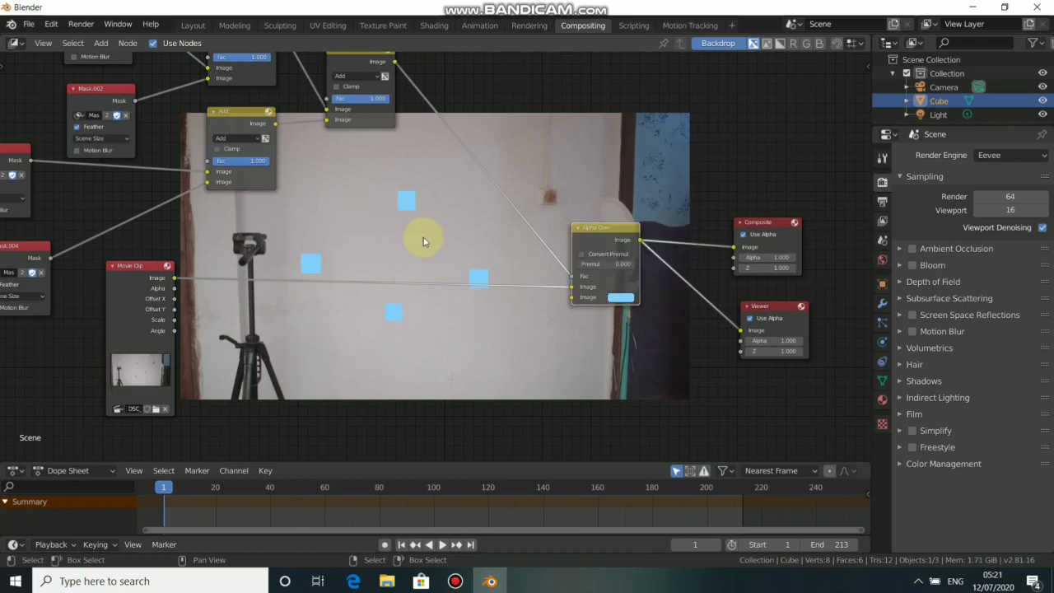
left_click(618, 298)
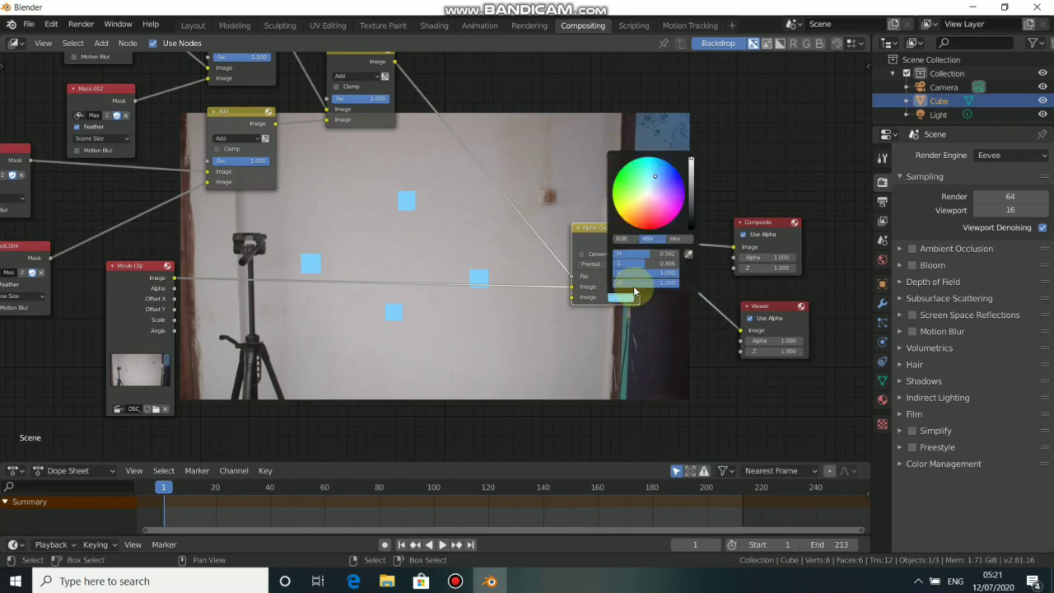
left_click(688, 256)
left_click(424, 200)
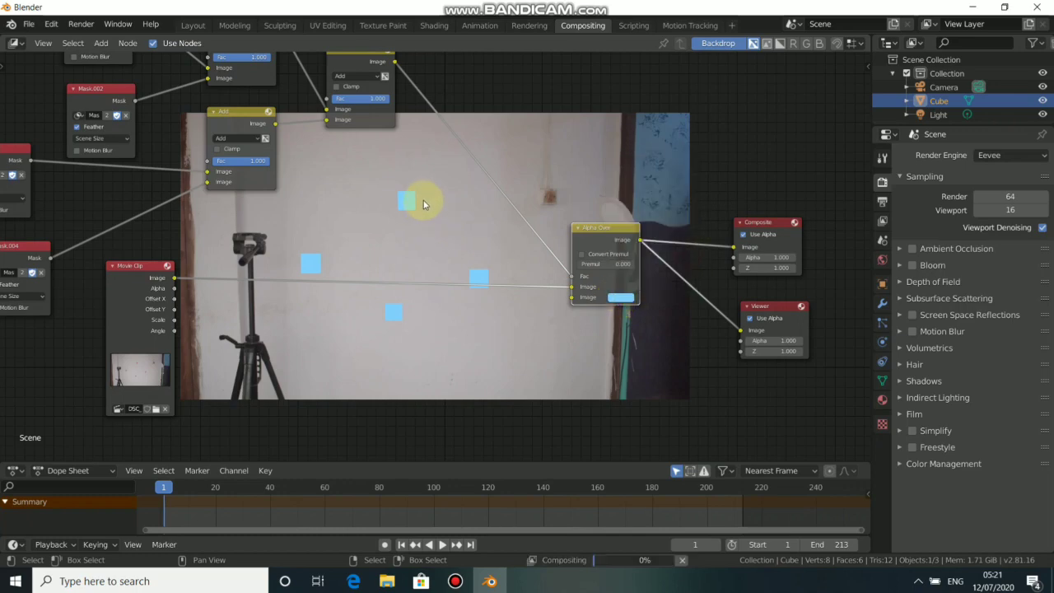
Step: Set Alpha Over's second Image color by sampling the wall just below and beside the uppermost masked patch
left_click(620, 305)
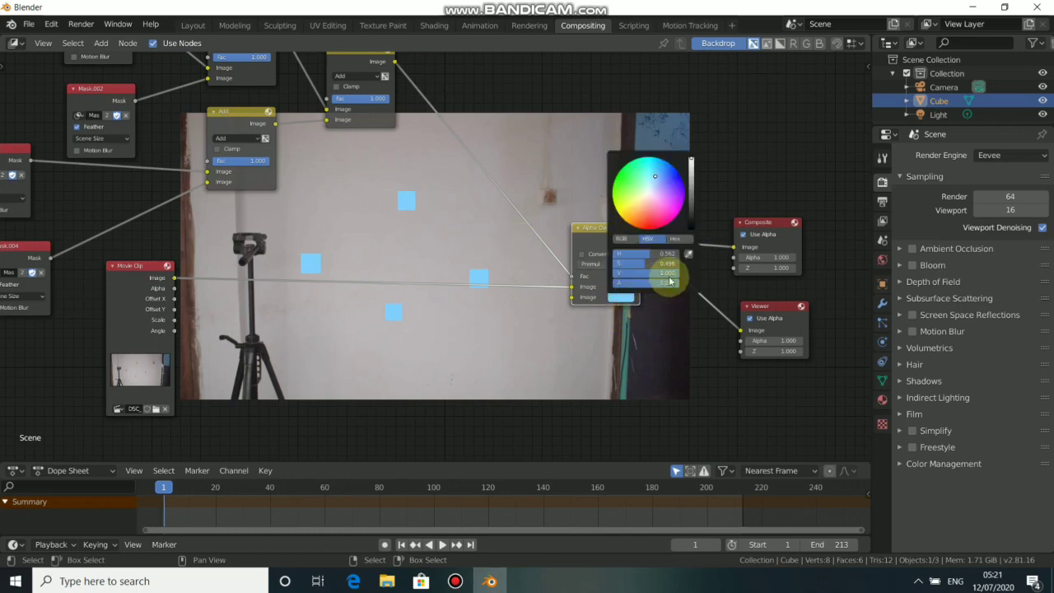
left_click(690, 257)
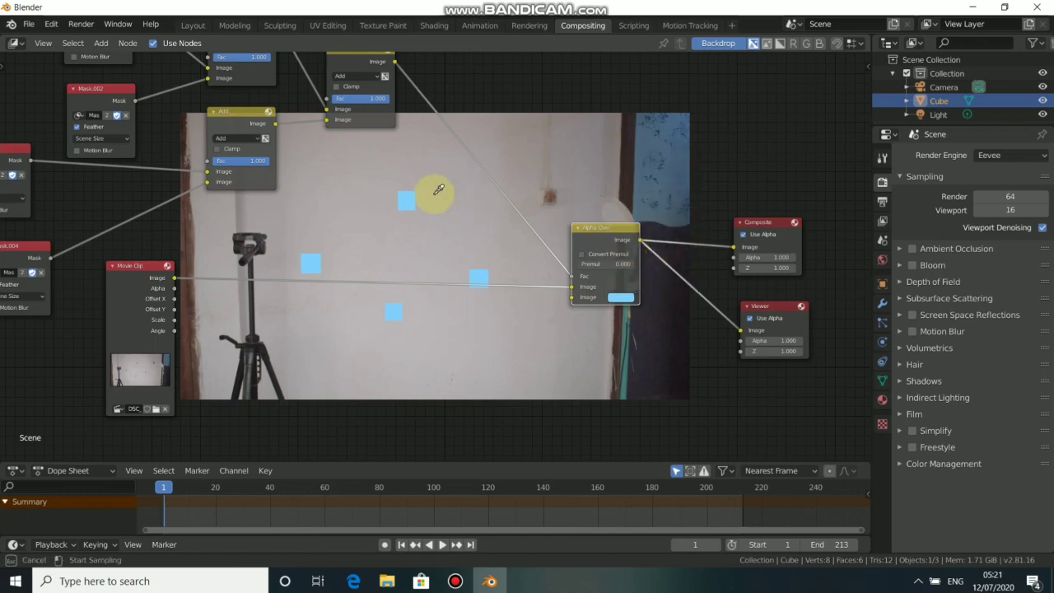
left_click(435, 226)
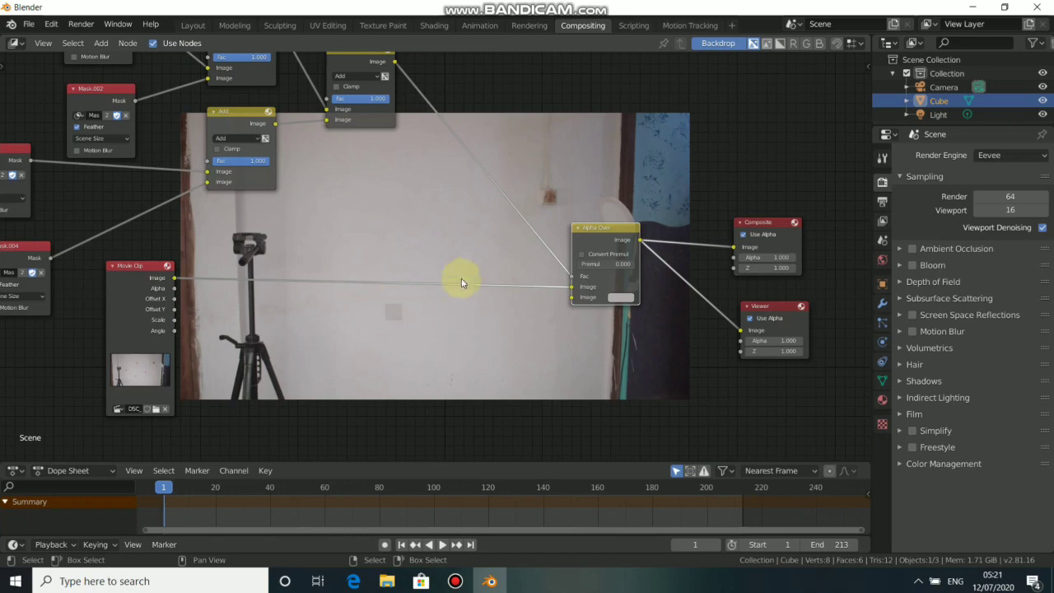
middle_click_drag(453, 242, 393, 302)
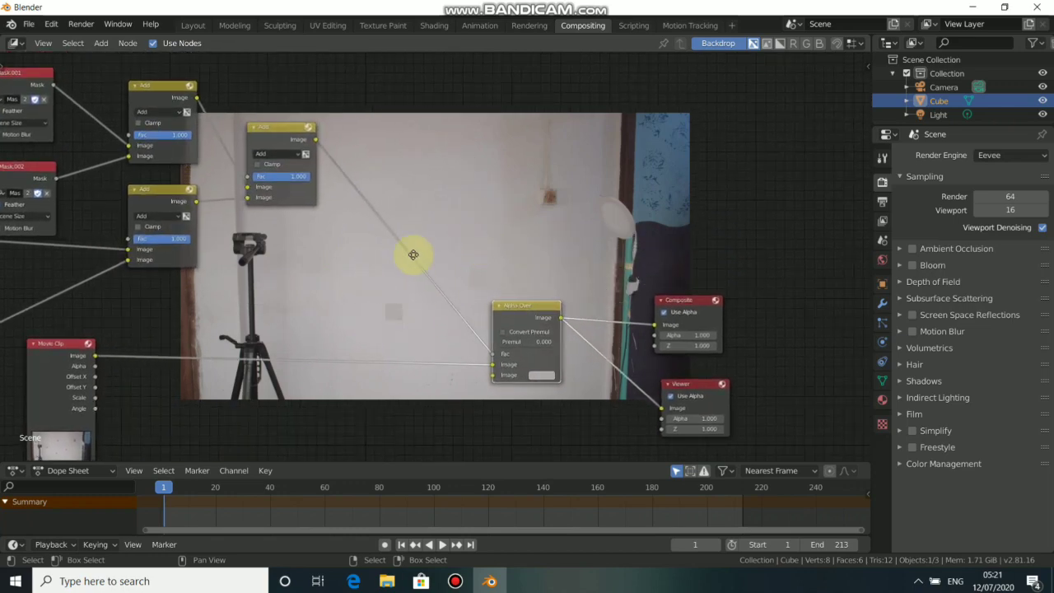
Step: Link the Movie Clip image to Alpha Over's second Image input and reposition the Alpha Over and Movie Clip nodes
middle_click_drag(205, 352, 333, 263)
left_click_drag(186, 256, 619, 285)
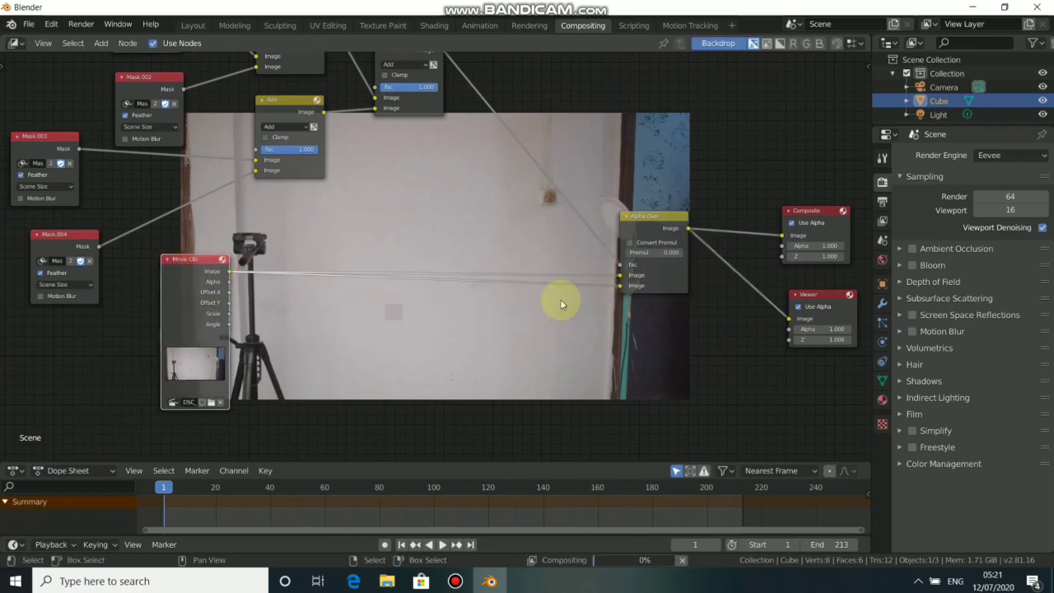
left_click(651, 223)
left_click_drag(651, 223, 636, 202)
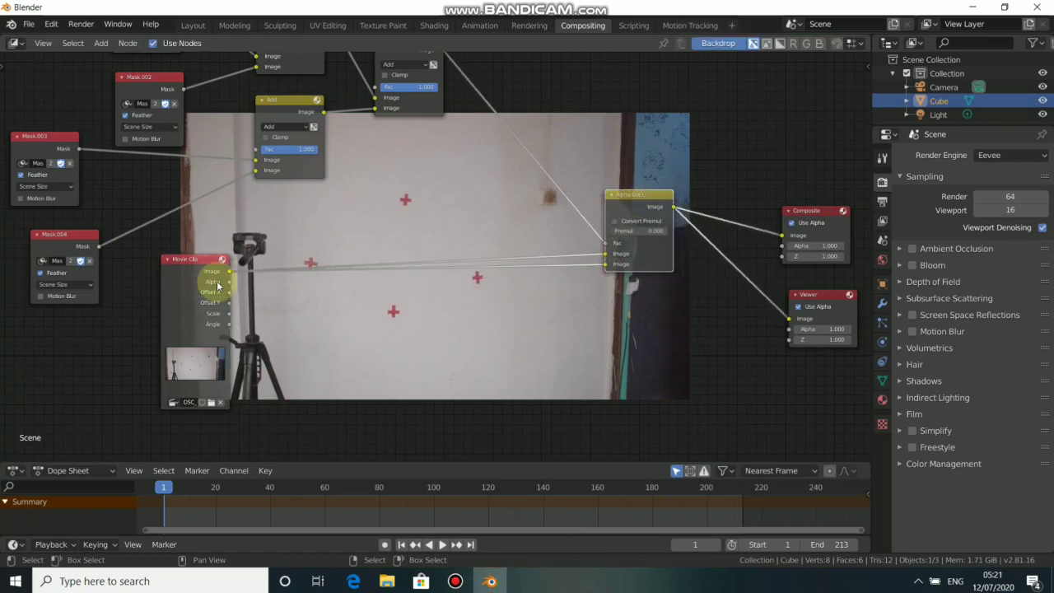
left_click_drag(184, 277, 178, 265)
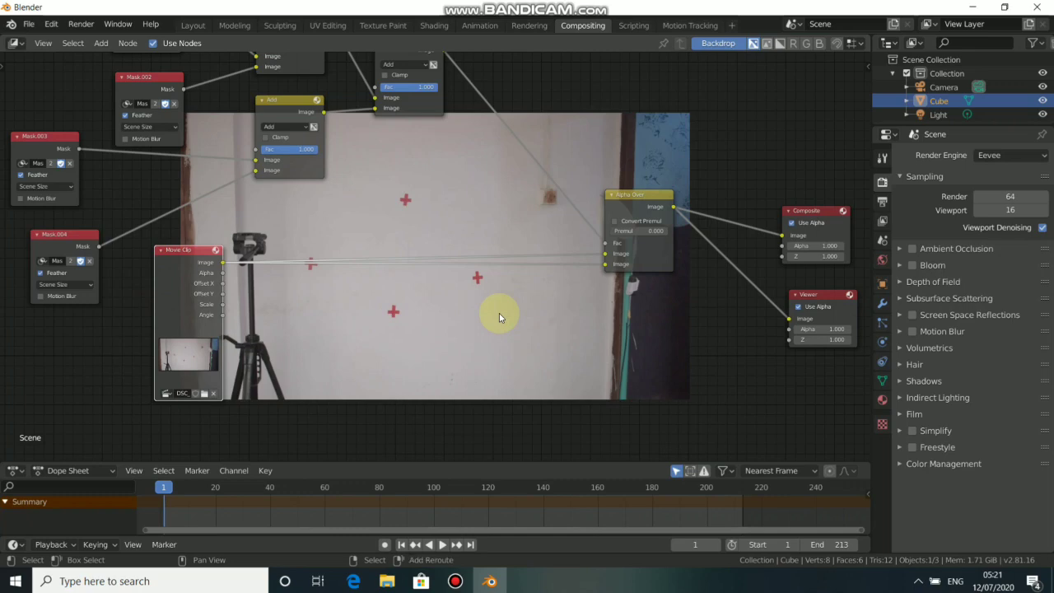
Step: Add a Translate node on the link between the Movie Clip image and Alpha Over's second Image input
key("shift+a")
mouse_move(413, 342)
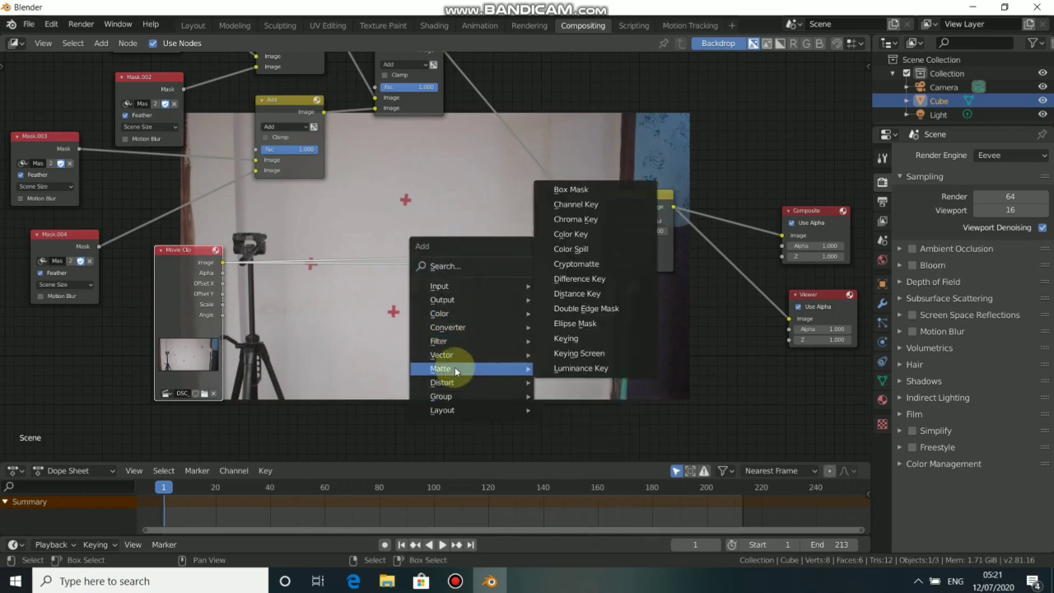
mouse_move(454, 383)
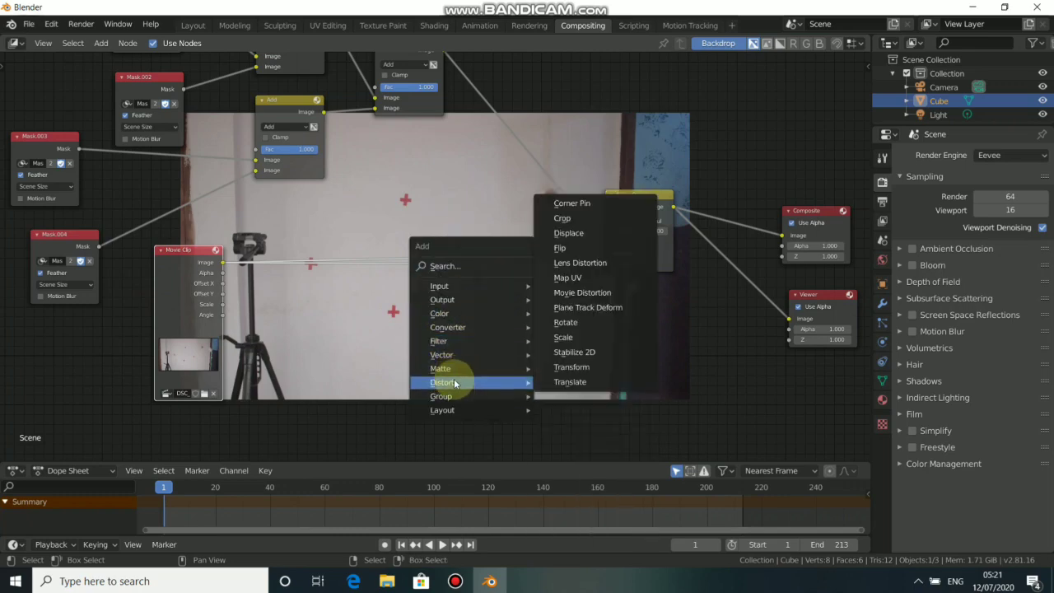
left_click(572, 383)
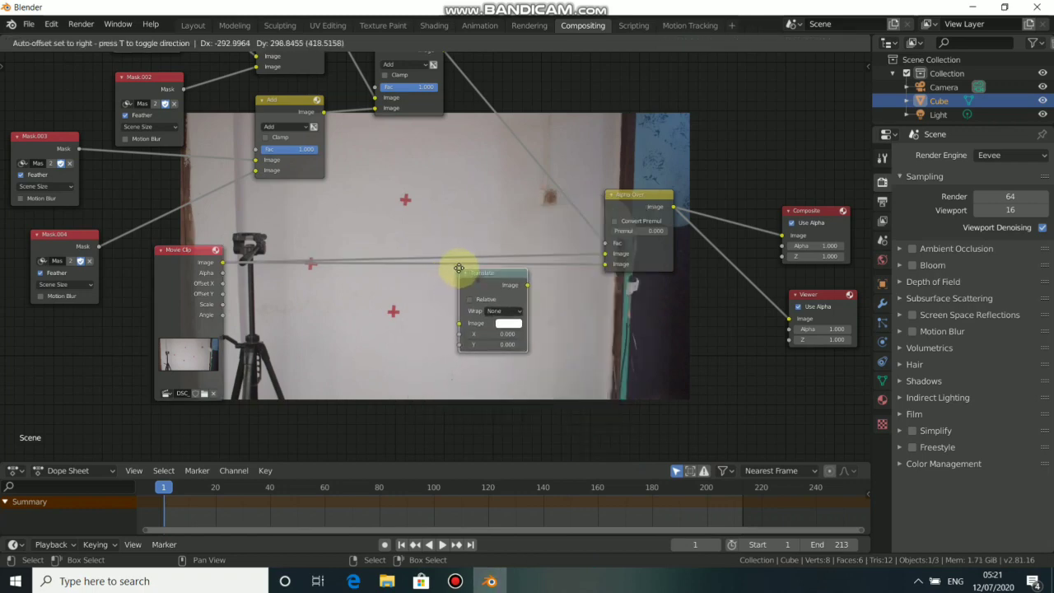
left_click(462, 266)
mouse_move(478, 277)
left_mouse_down()
mouse_move(485, 273)
mouse_move(483, 297)
left_mouse_up()
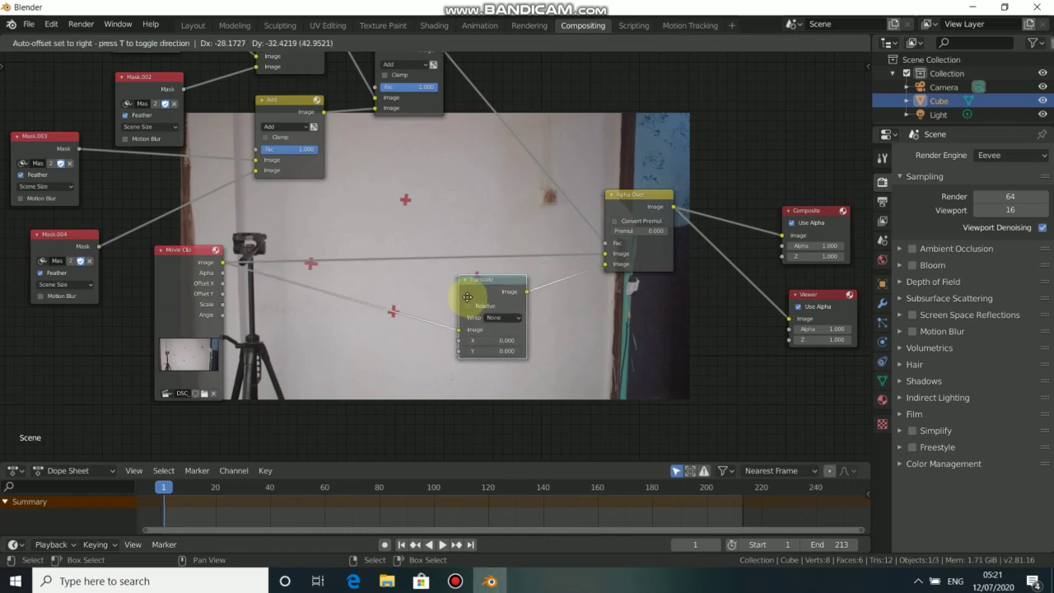
Step: Try Translate X offsets of 7 and 12.6
scroll(461, 284, "down", 2, "shift")
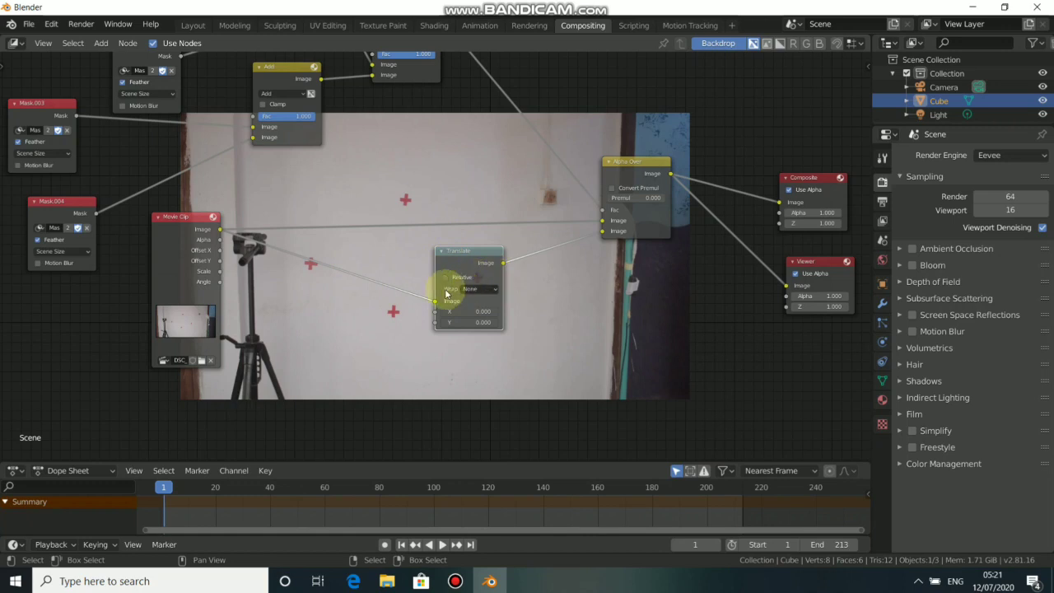
left_click(454, 314)
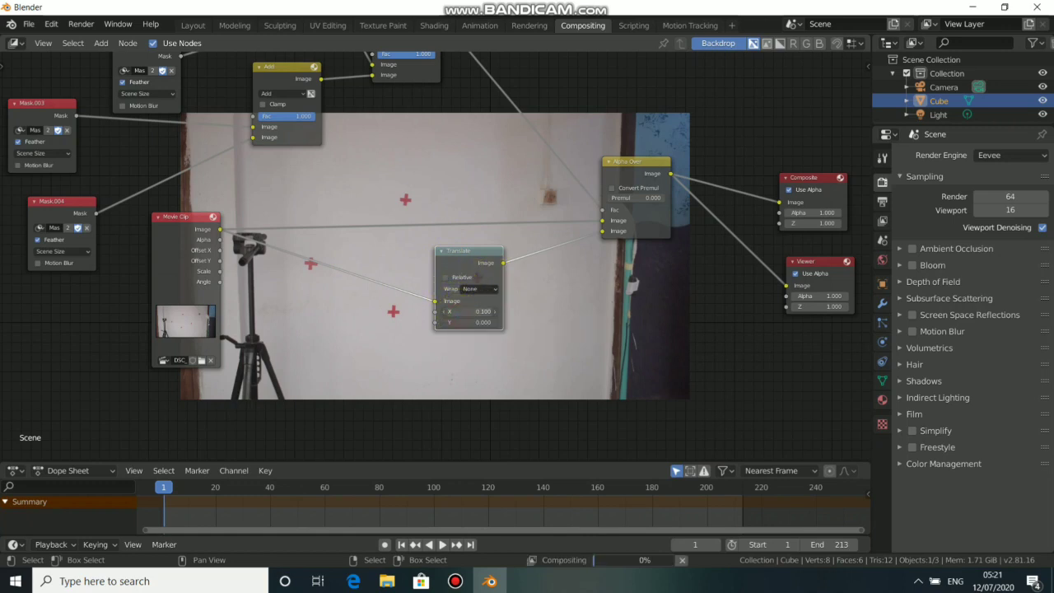
type("7")
key("Return")
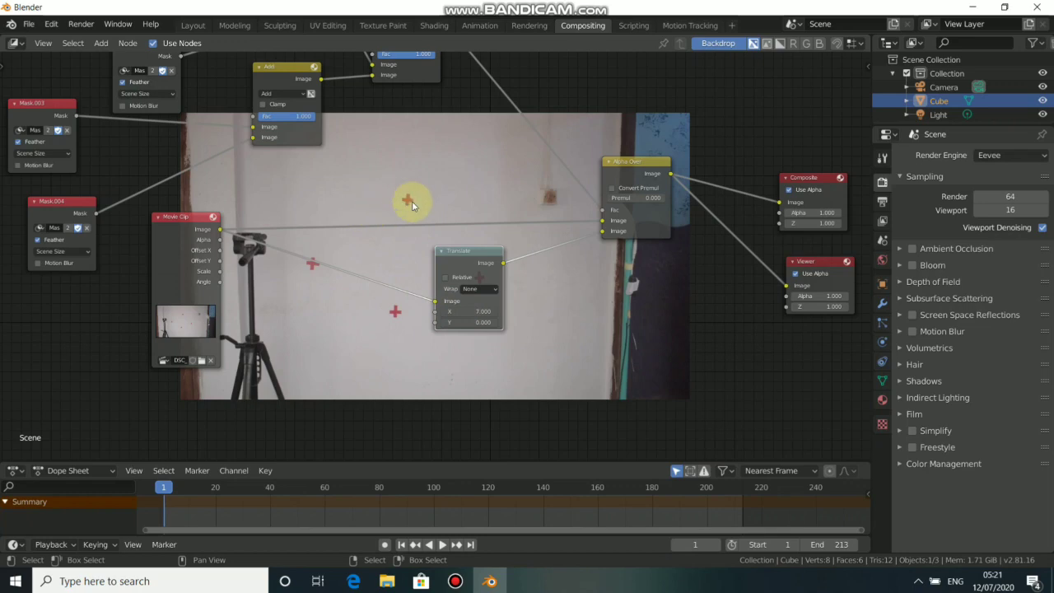
left_click(461, 311)
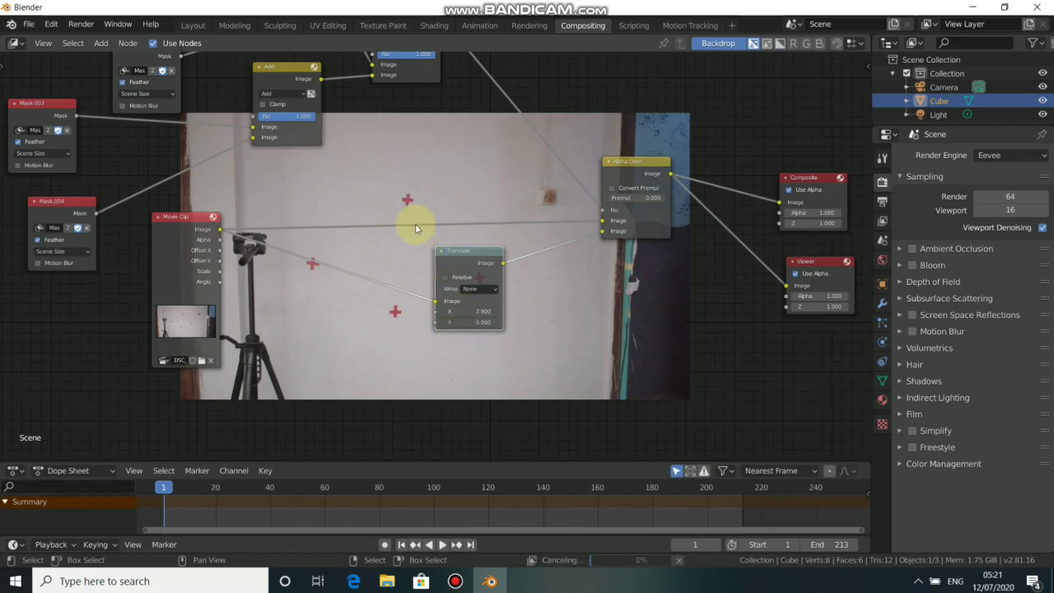
double_click(463, 311)
type("12.6")
key("Return")
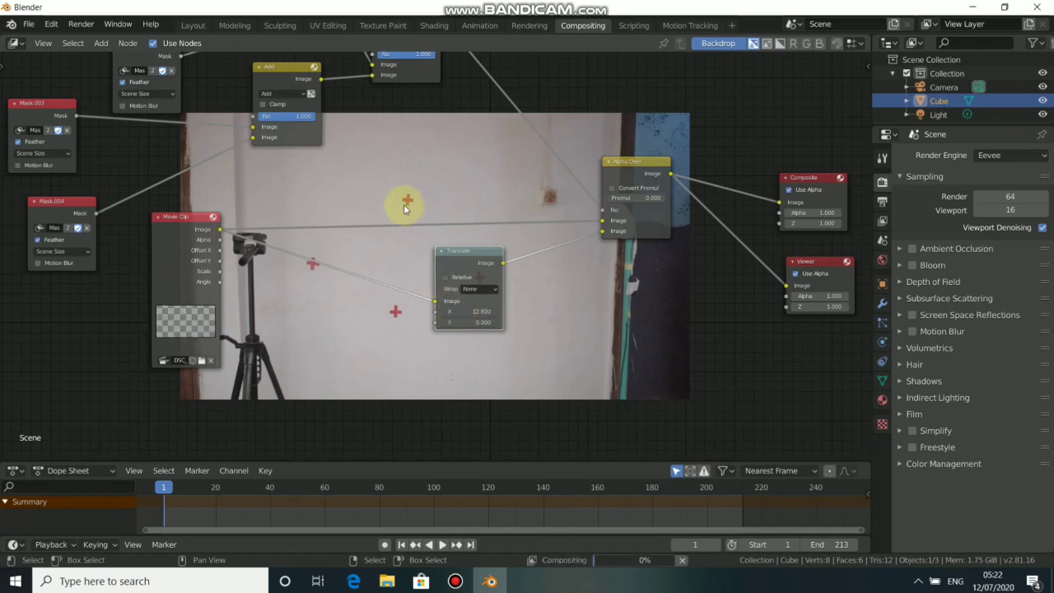
Step: Raise the Translate node's X offset to 67 so clean wall covers the masked crosses
left_click(462, 312)
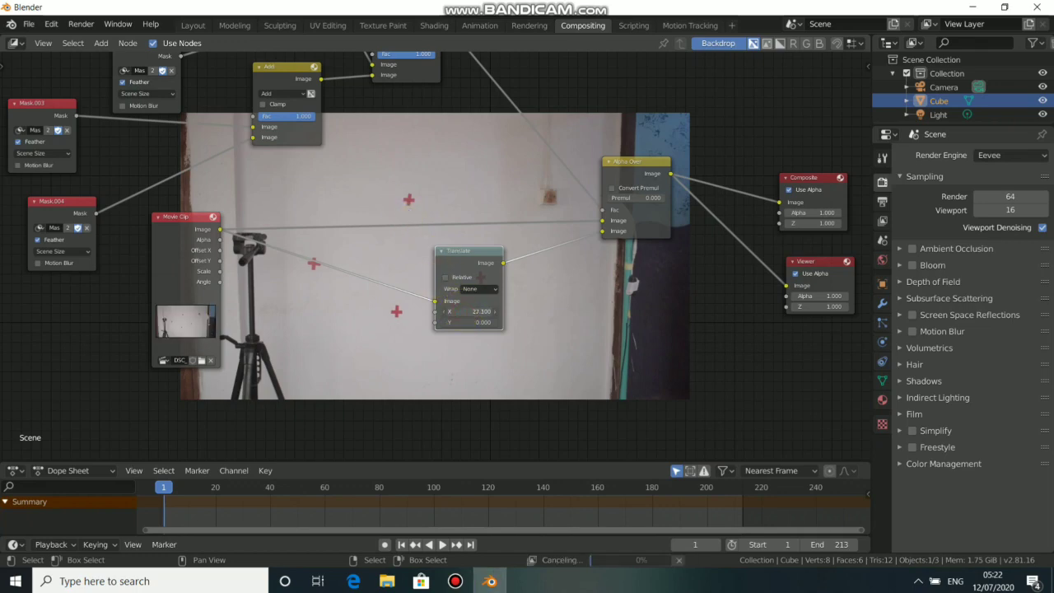
left_click_drag(465, 311, 346, 179)
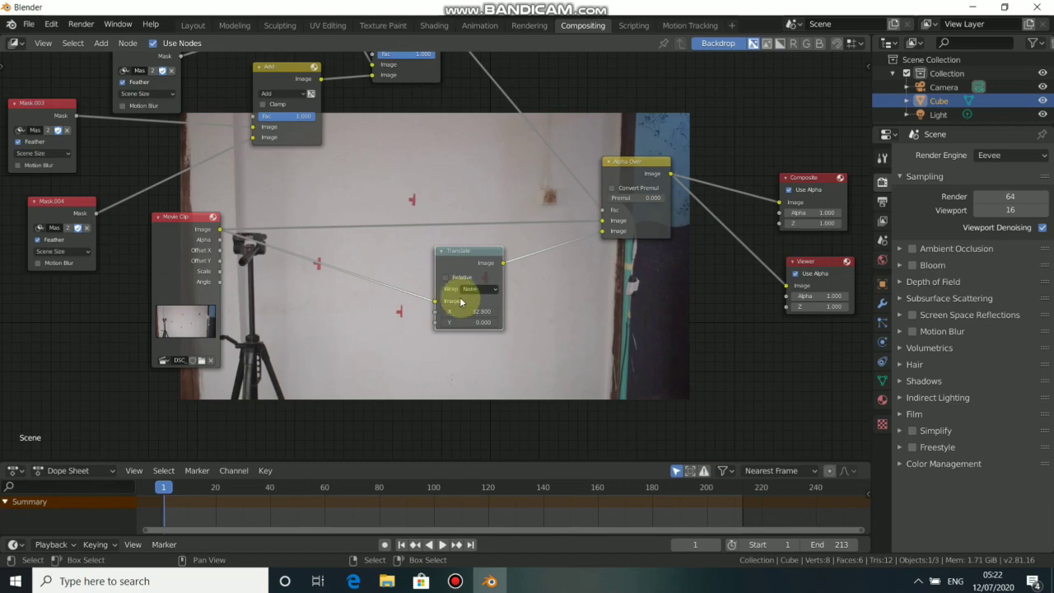
middle_click_drag(315, 236, 372, 282)
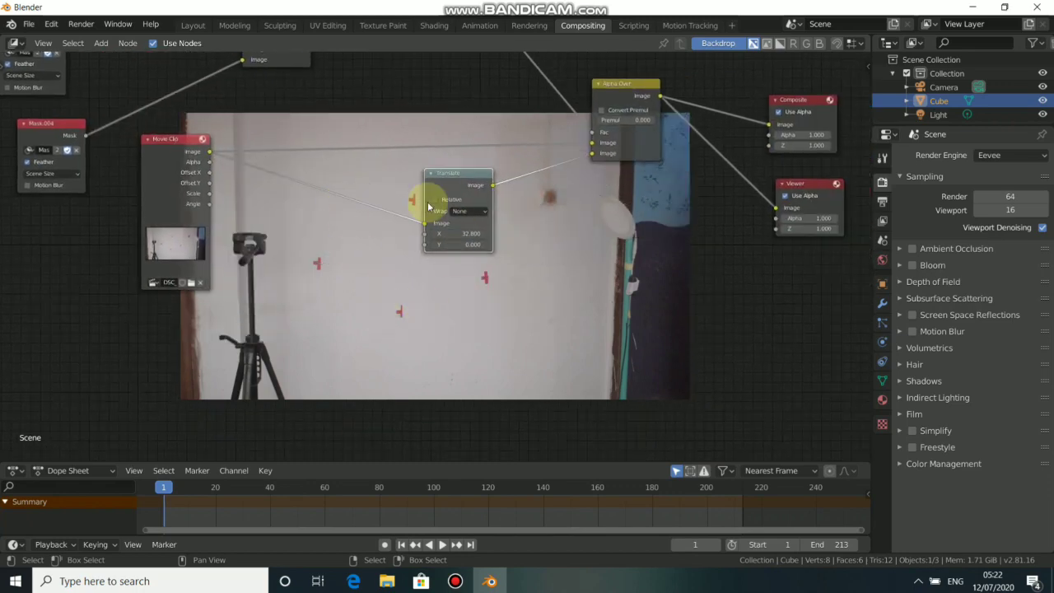
left_click_drag(447, 233, 387, 223)
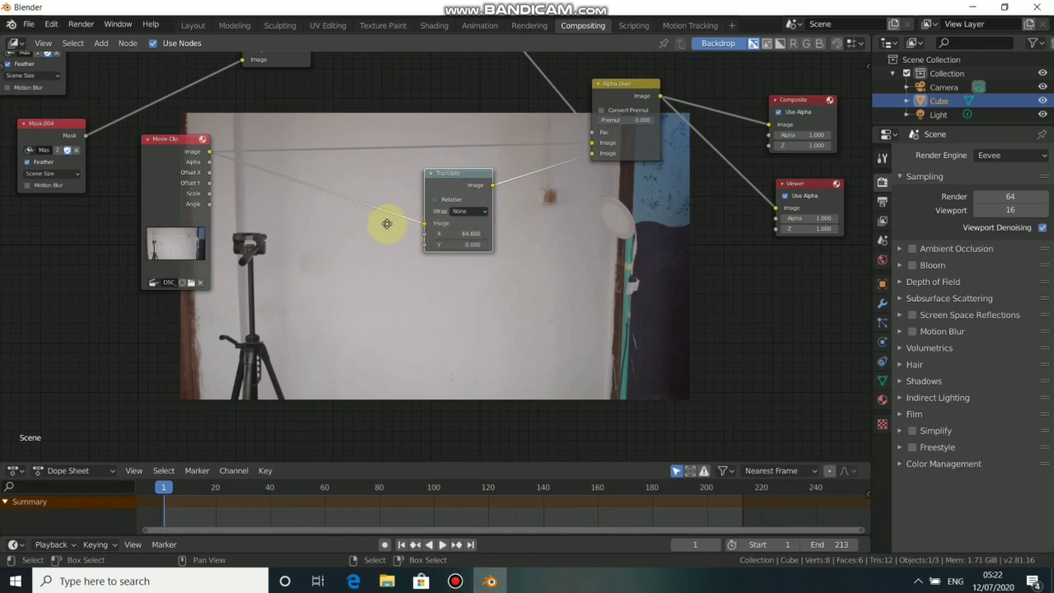
middle_click_drag(387, 223, 323, 236)
left_click(383, 247)
left_click_drag(341, 251, 313, 264)
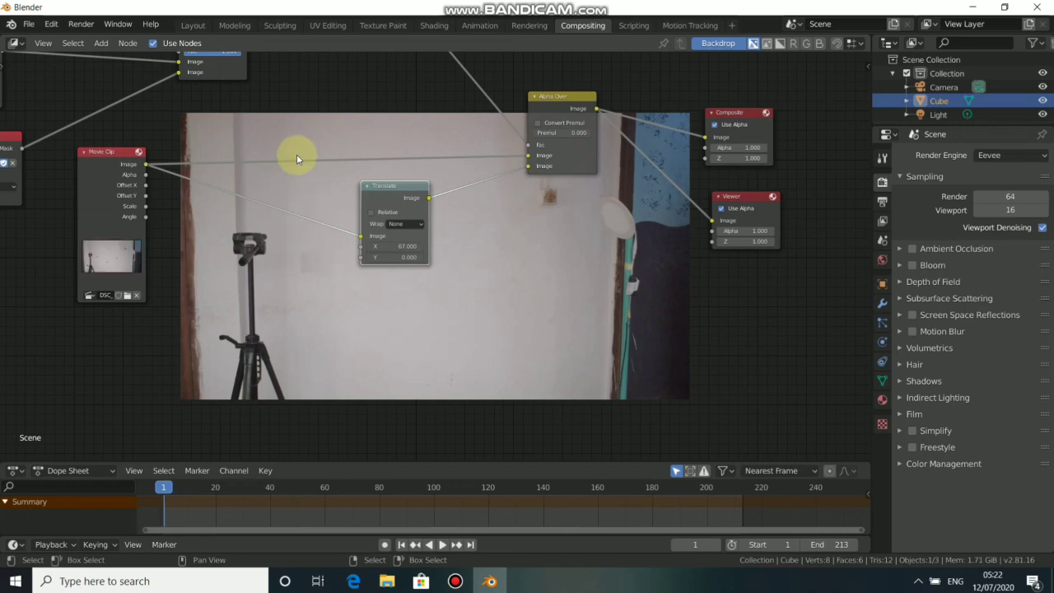
Step: Move the final Add node aside and insert a Blur node between its output and Alpha Over's Fac input
middle_click_drag(296, 154, 346, 271)
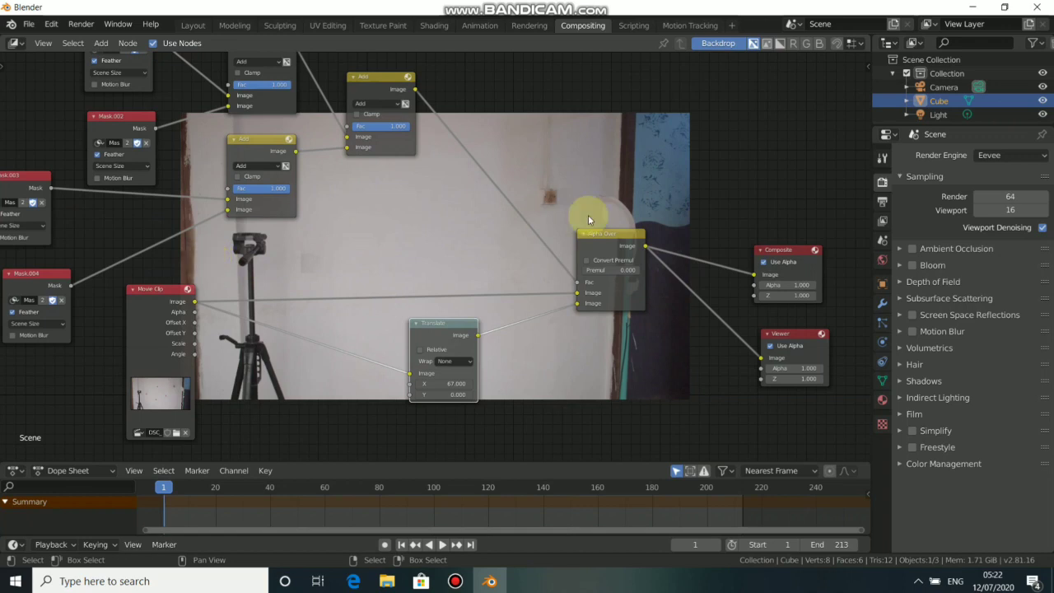
left_click_drag(379, 77, 362, 81)
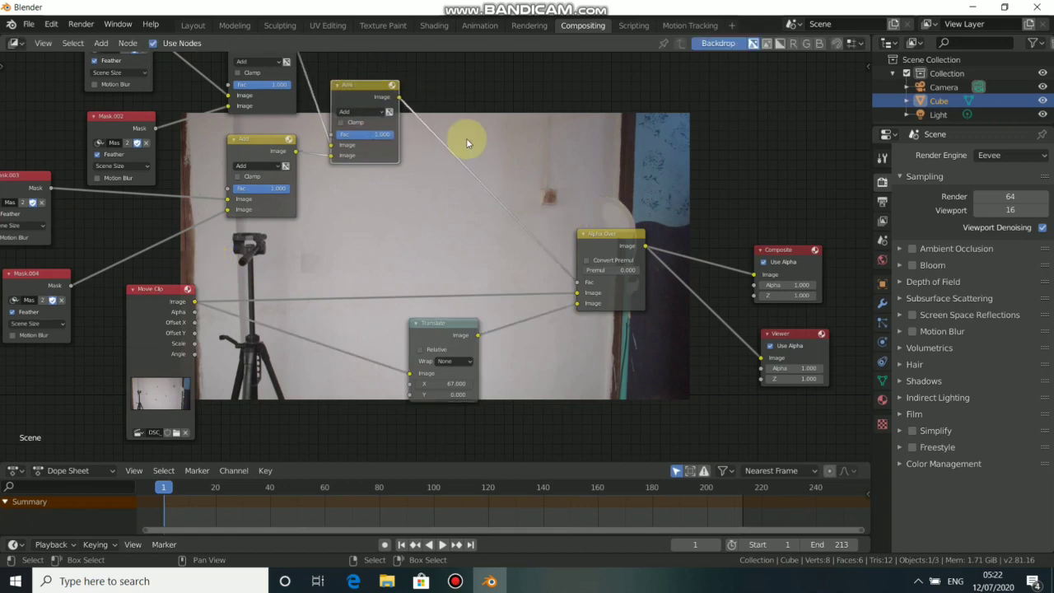
key("shift+a")
mouse_move(381, 146)
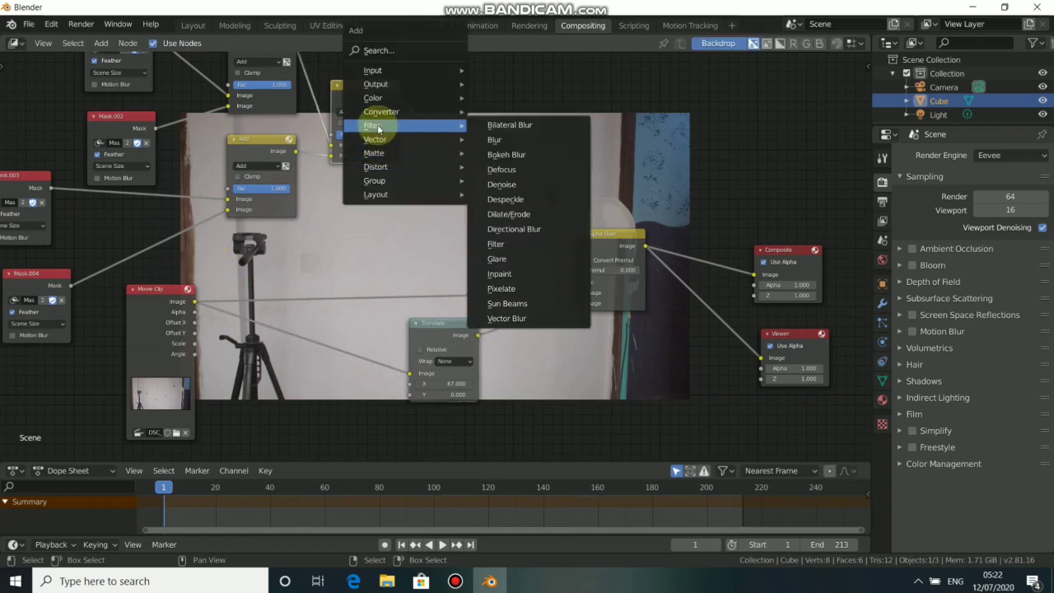
left_click(494, 140)
left_click(466, 106)
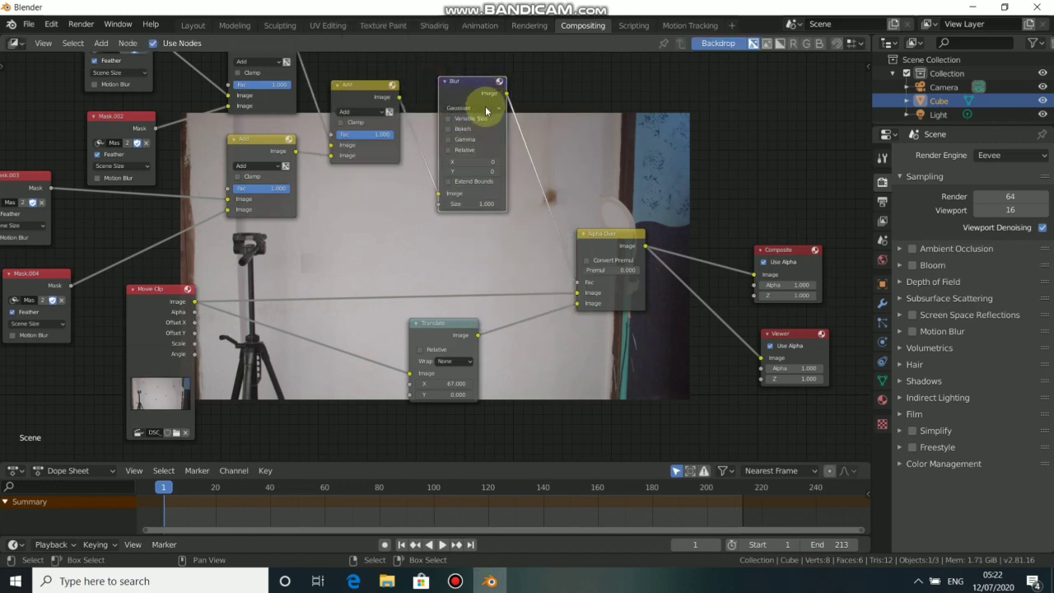
Step: Set the Blur node to Fast Gaussian with X and Y sizes of 10
left_click(486, 109)
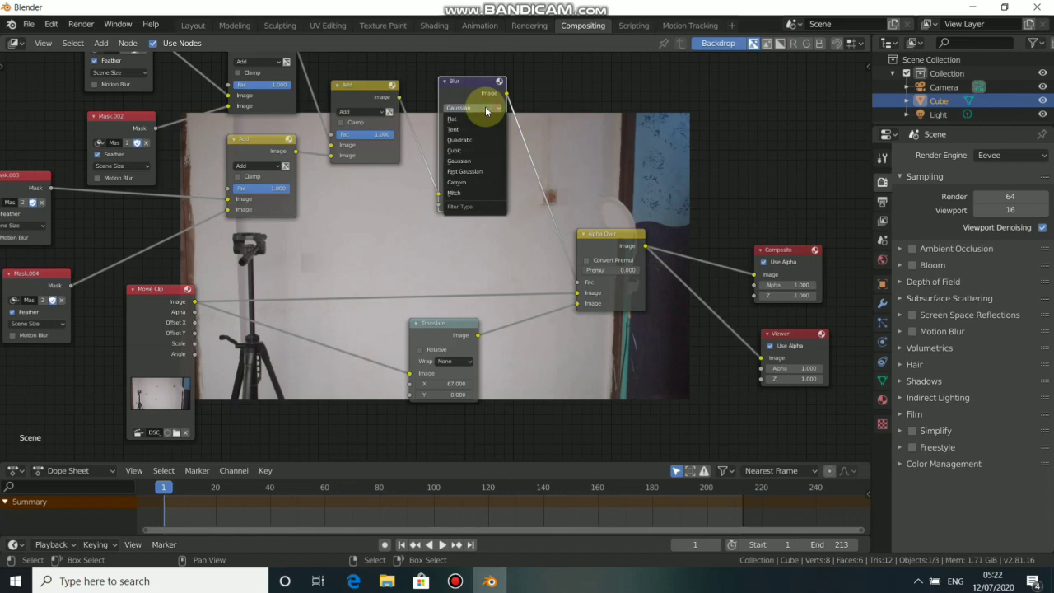
left_click(458, 172)
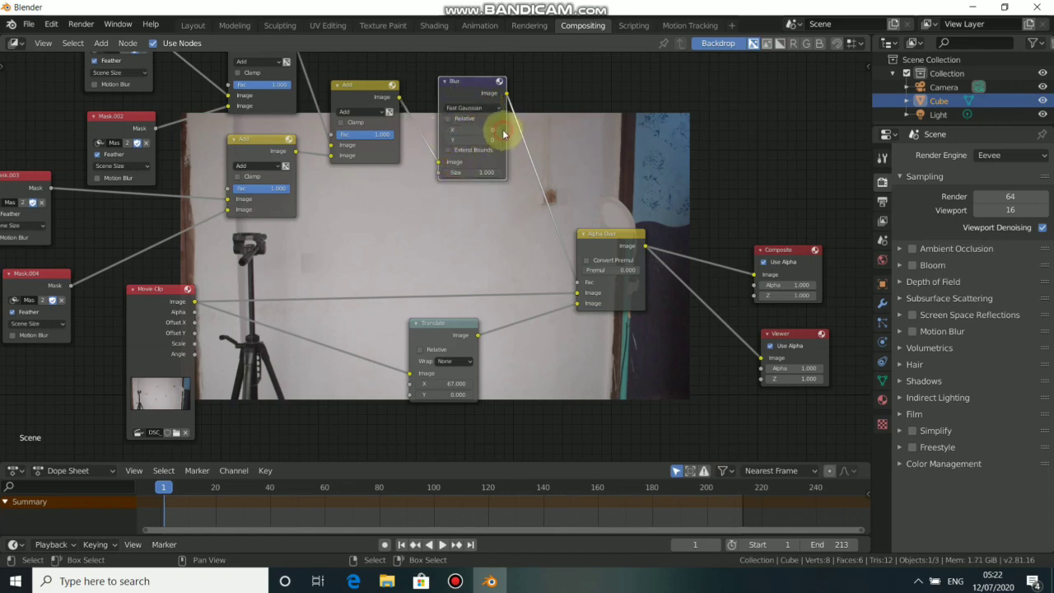
left_click(503, 130)
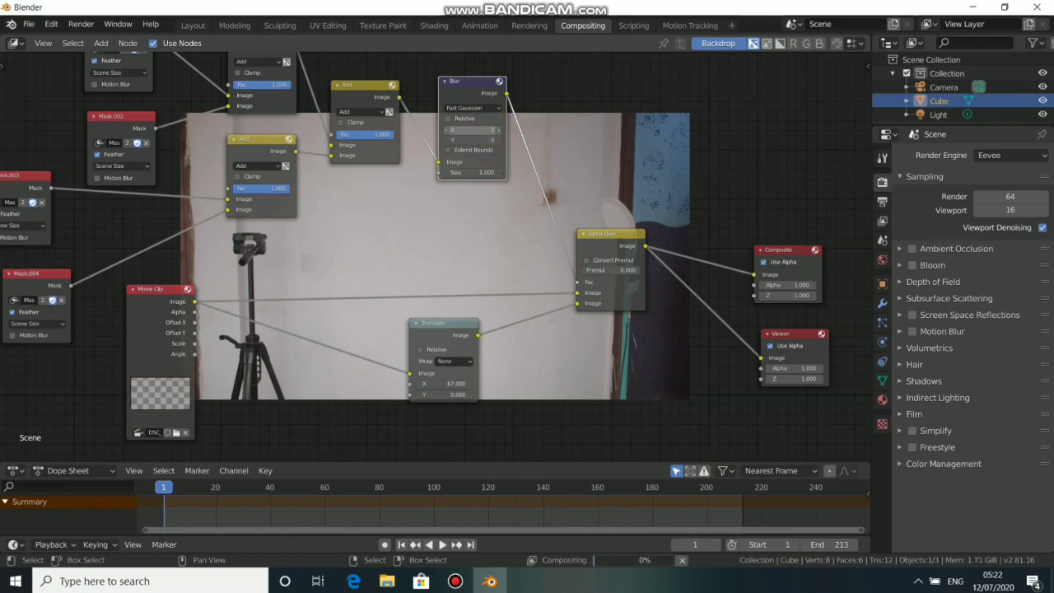
key("Return")
left_click(475, 140)
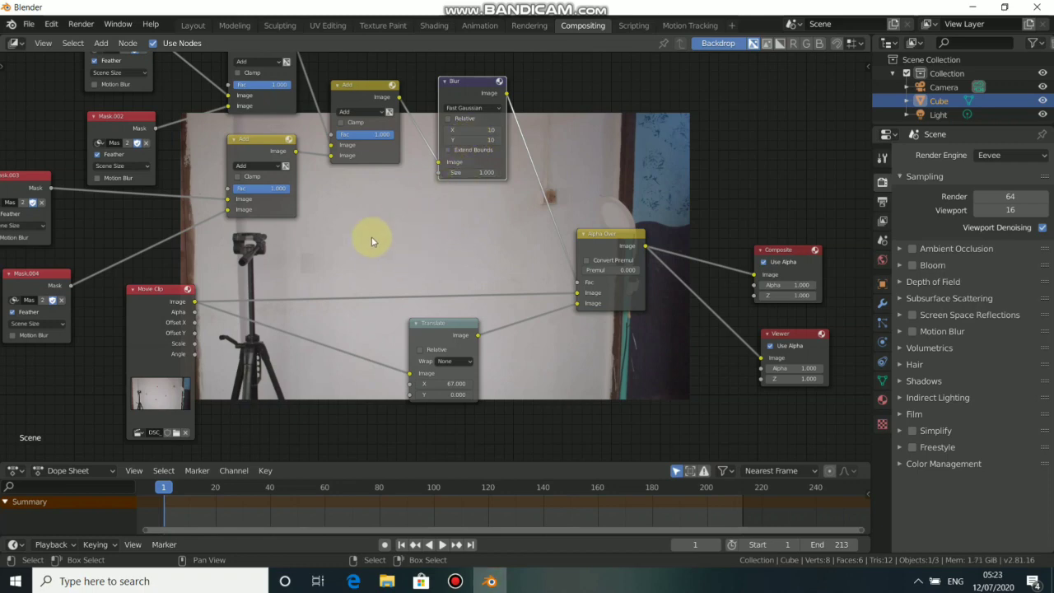
Step: Rearrange the Alpha Over, Composite and Viewer nodes, placing the Viewer directly below the Composite node
middle_click_drag(574, 127, 287, 277)
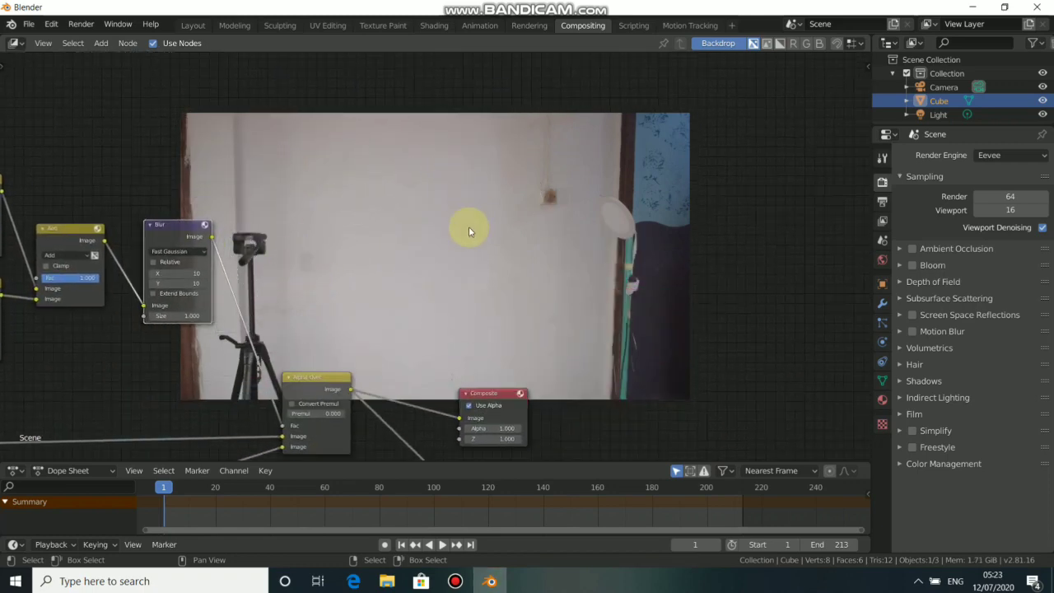
left_click_drag(337, 376, 362, 308)
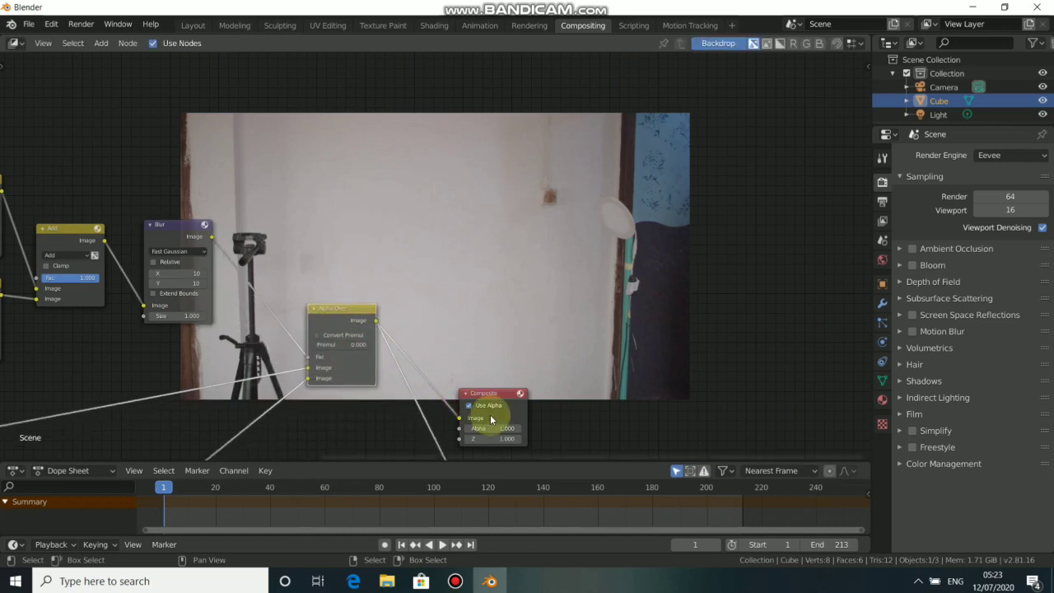
left_click(508, 404)
left_click(471, 405)
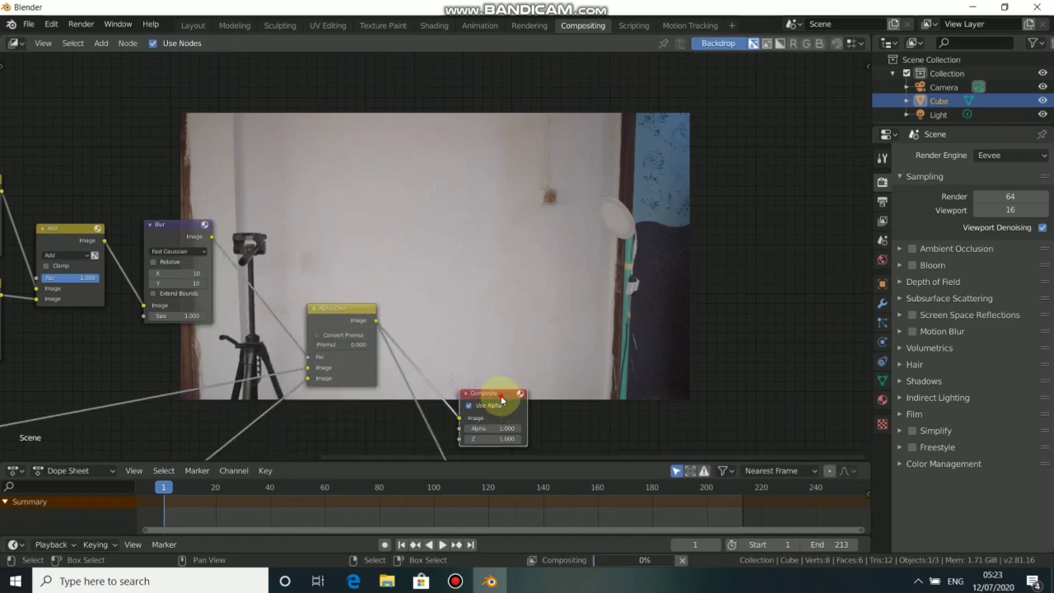
left_click_drag(486, 393, 521, 309)
middle_click_drag(494, 426, 484, 351)
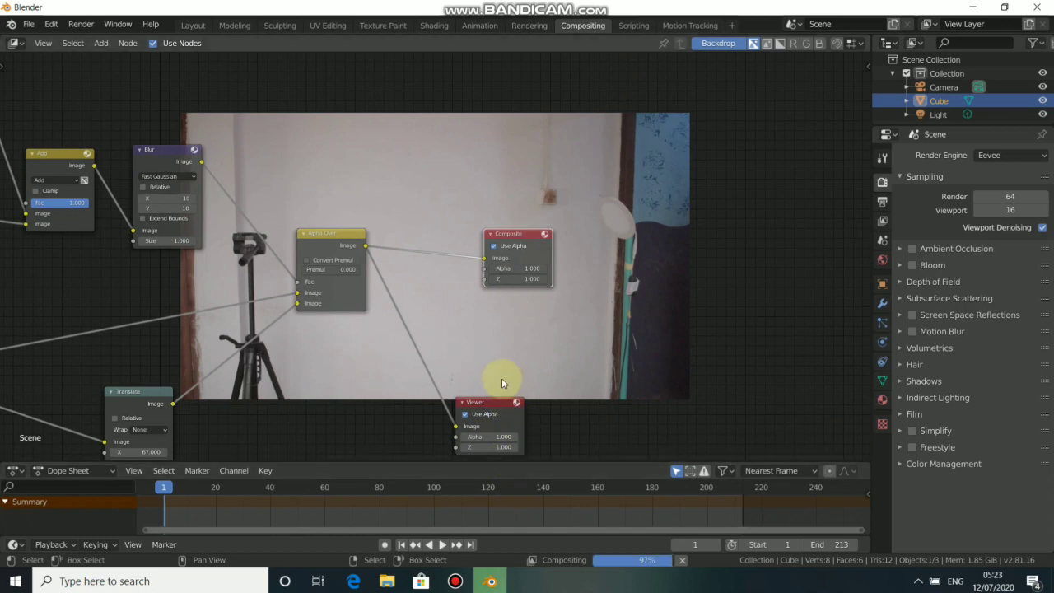
left_click_drag(505, 393, 534, 313)
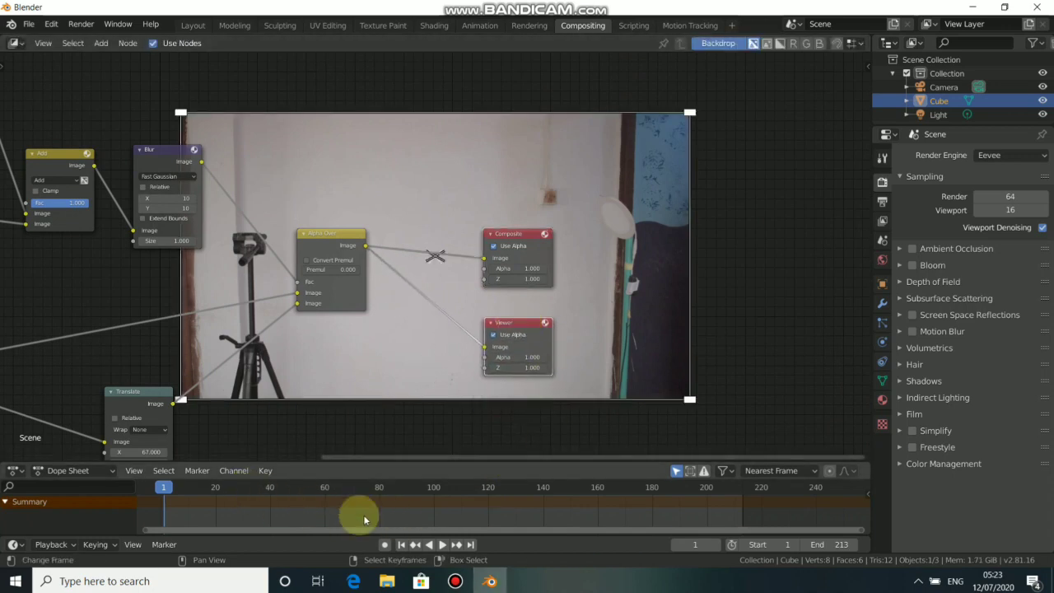
Step: Check the composited wall at frames 151, 193 and 18 and view the complete node tree
left_click(573, 519)
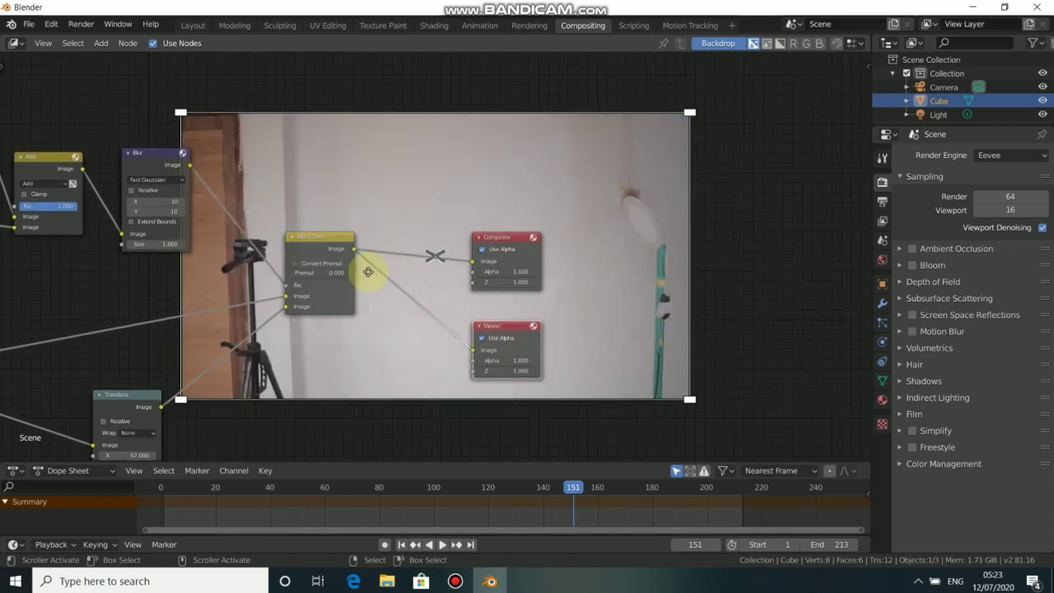
middle_click_drag(365, 266, 205, 379)
scroll(491, 250, "up", 1)
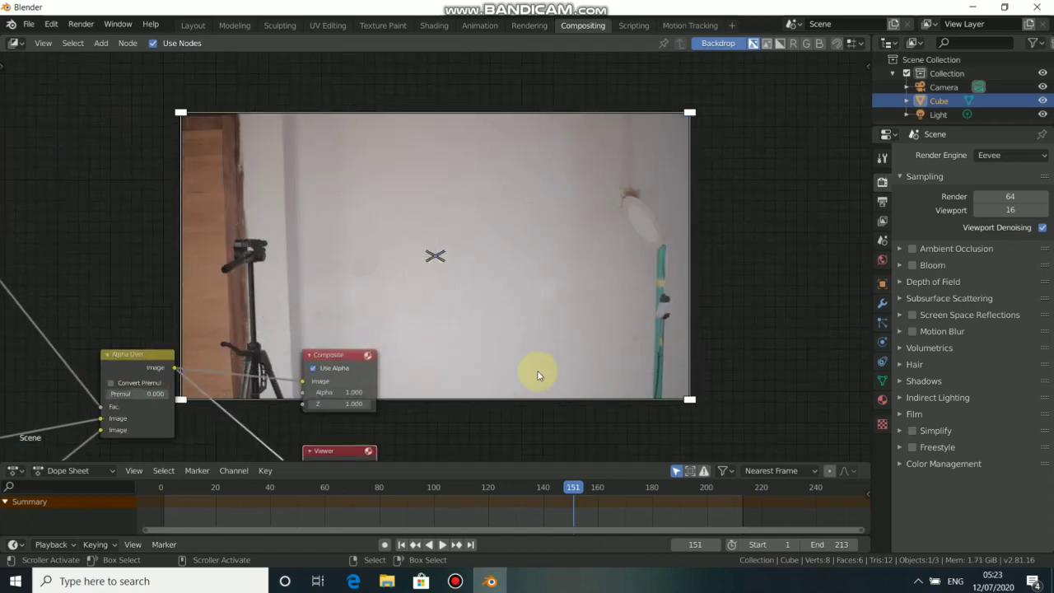
left_click(687, 489)
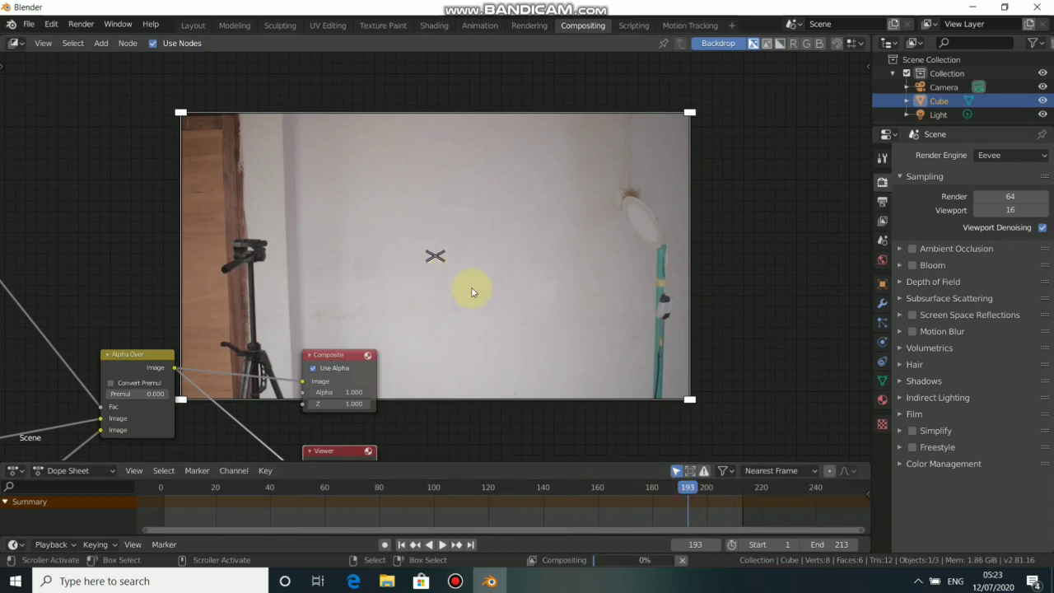
left_click(212, 500)
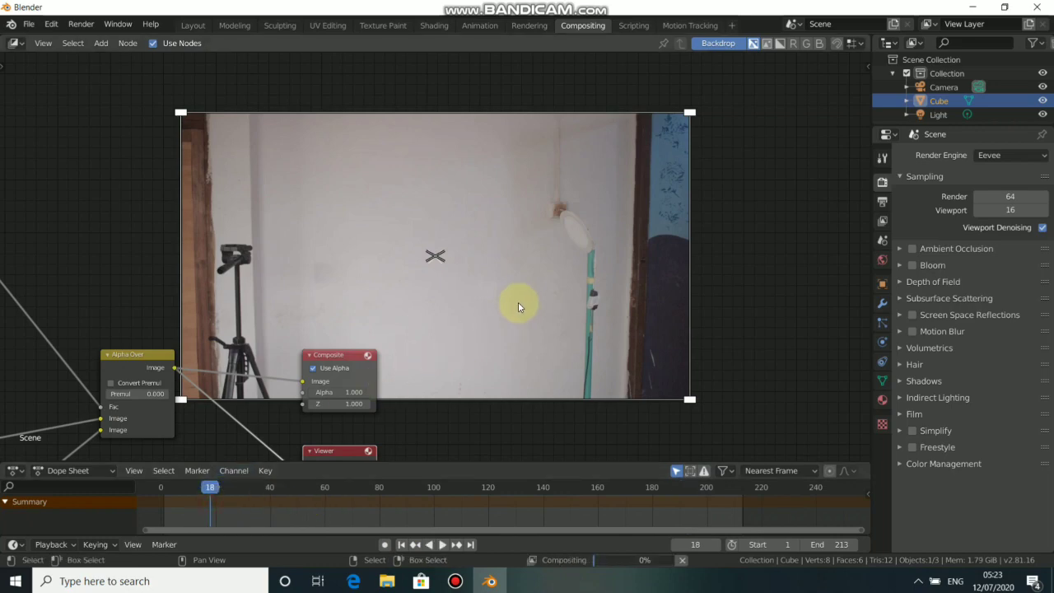
middle_click_drag(446, 307, 642, 235)
scroll(241, 365, "down", 4)
key("Home")
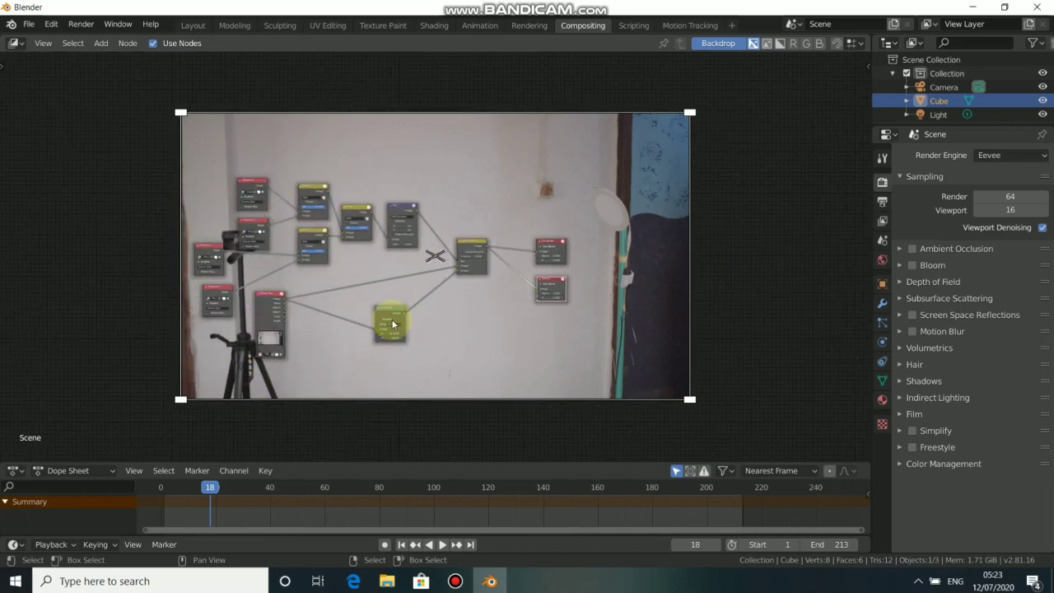
Step: Set the render output path to the Videos folder with the file name "clean up"
left_click(882, 202)
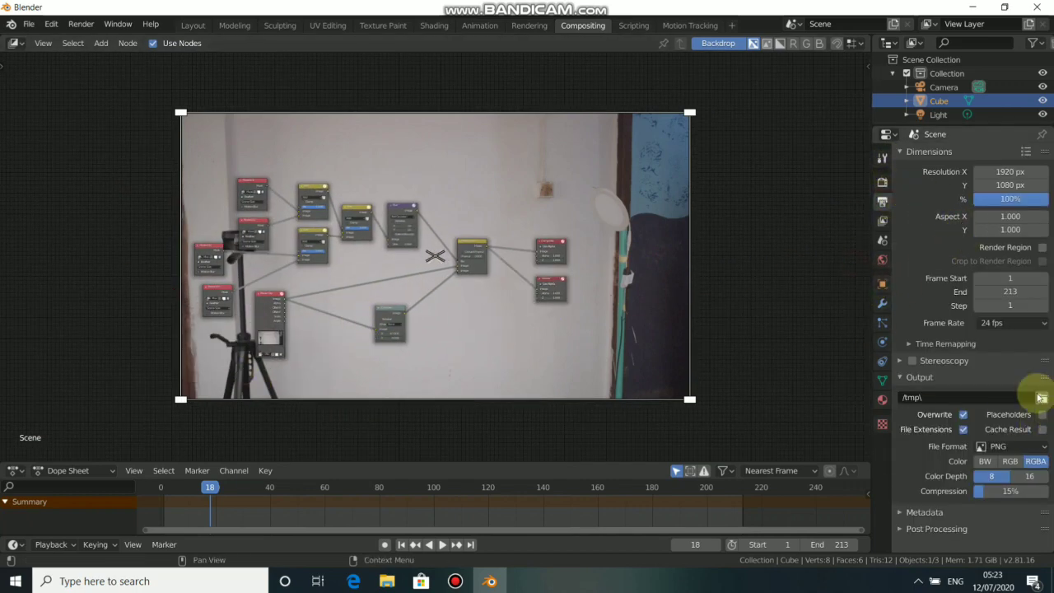
left_click(1042, 396)
key("alt+Tab")
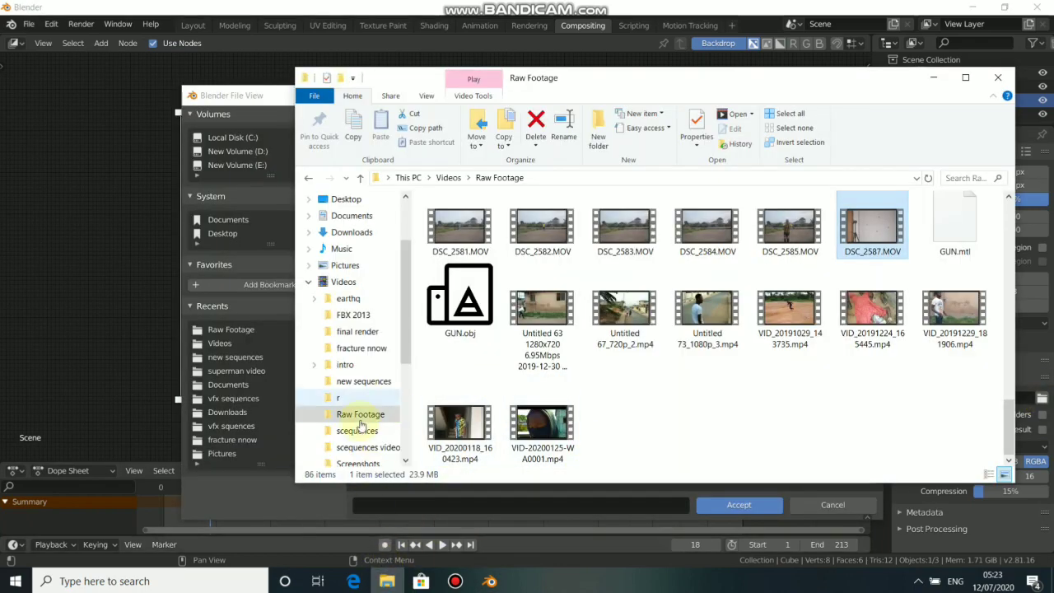
left_click_drag(344, 281, 588, 499)
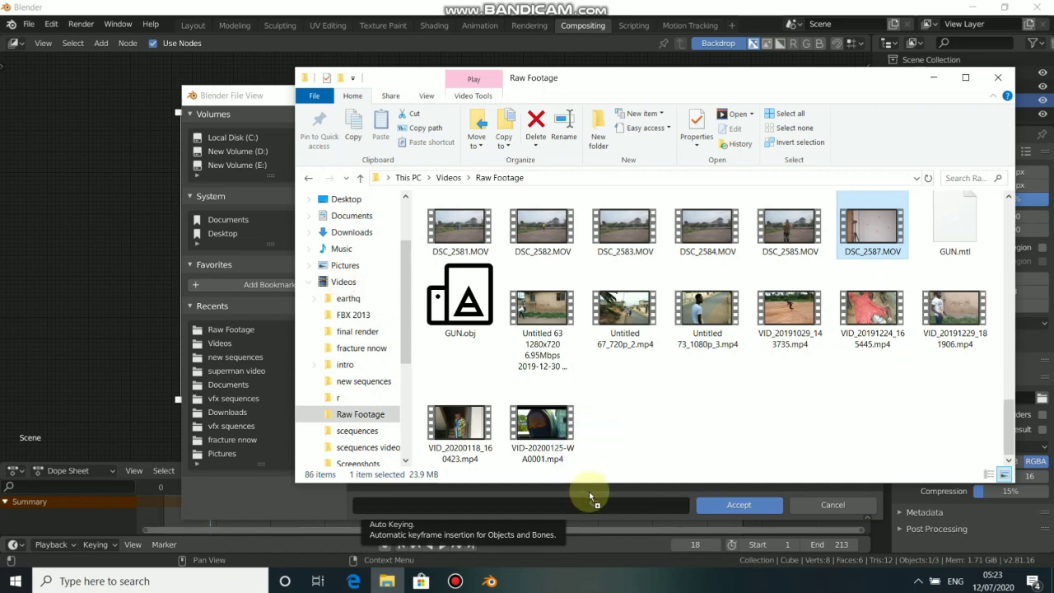
left_click(659, 505)
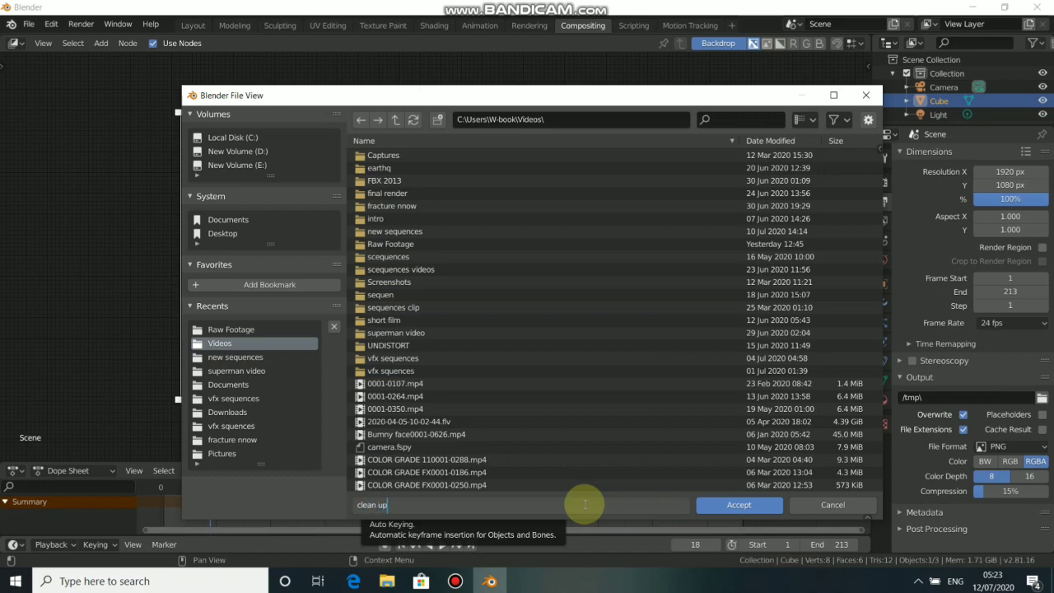
type("clean up")
key("Return")
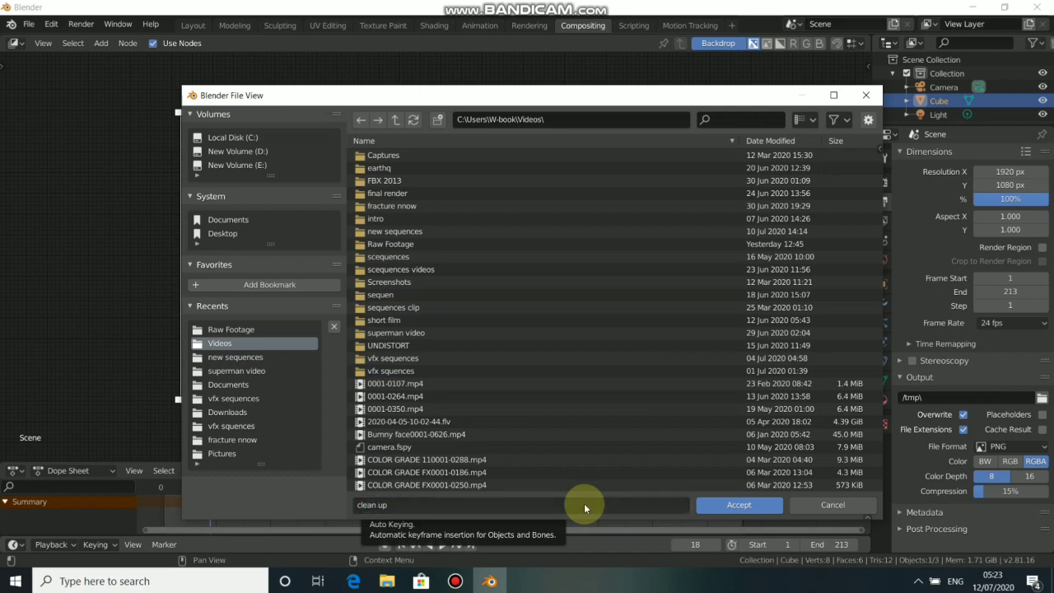
left_click(739, 505)
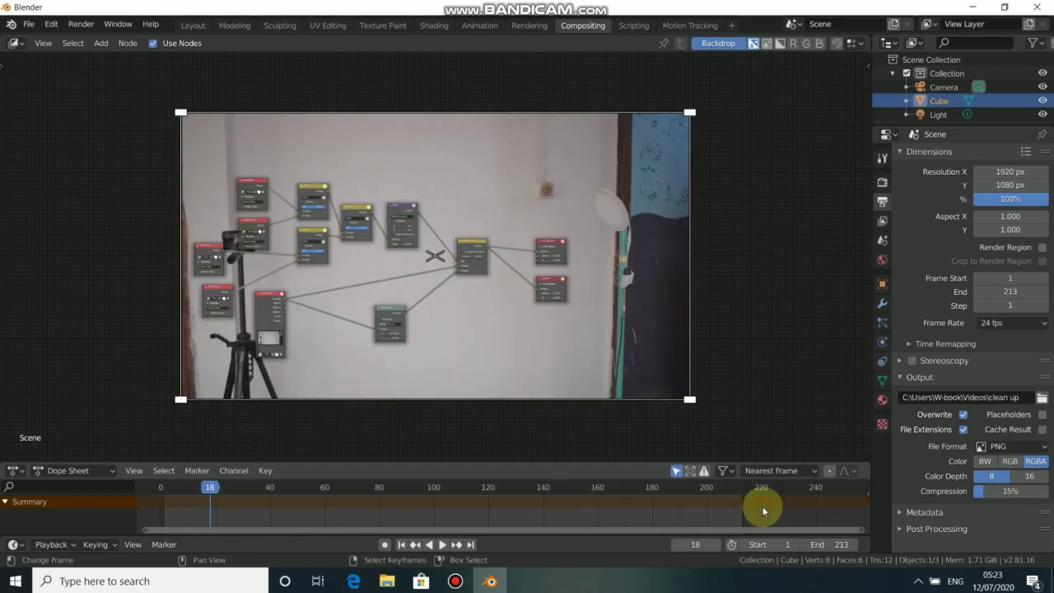
Step: Set the output file format to FFmpeg video with an MPEG-4 container
left_click(1000, 446)
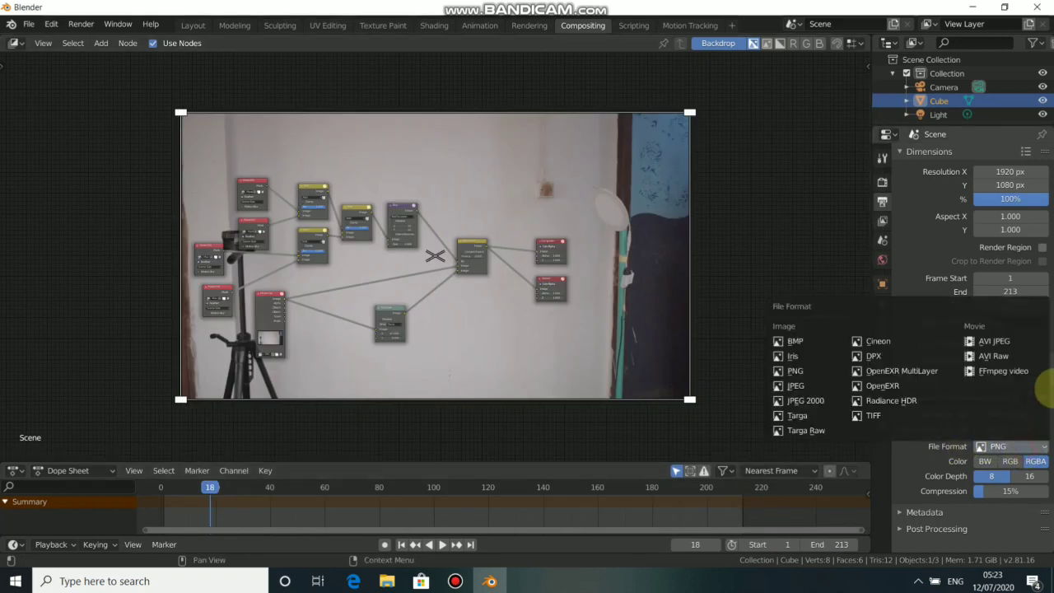
left_click(1004, 371)
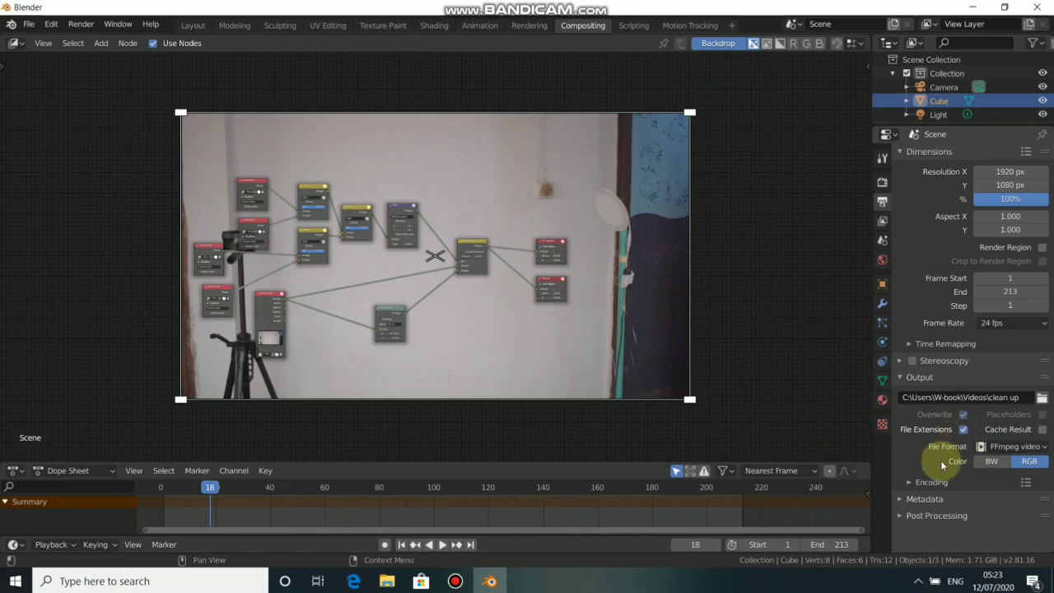
left_click(919, 483)
left_click(999, 499)
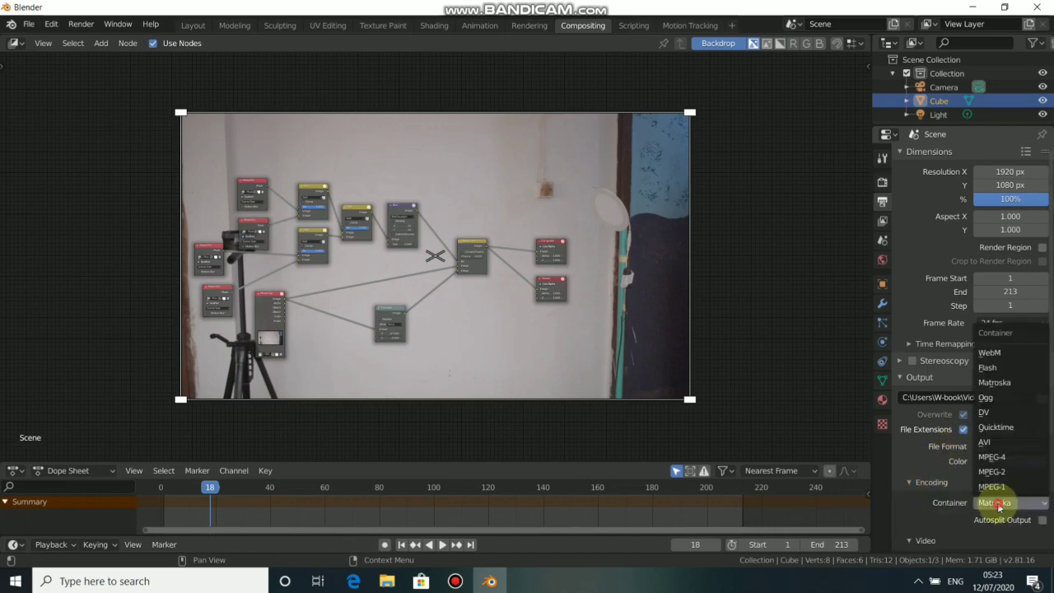
left_click(1000, 458)
Step: Set the video encoding's output quality to High quality
scroll(970, 484, "down", 3)
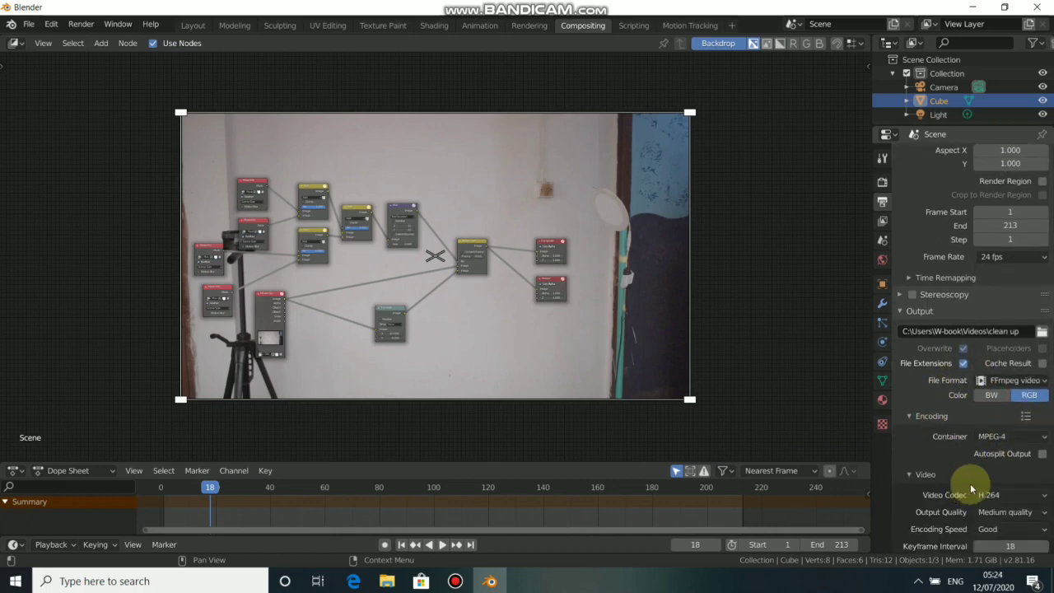
scroll(980, 497, "down", 1)
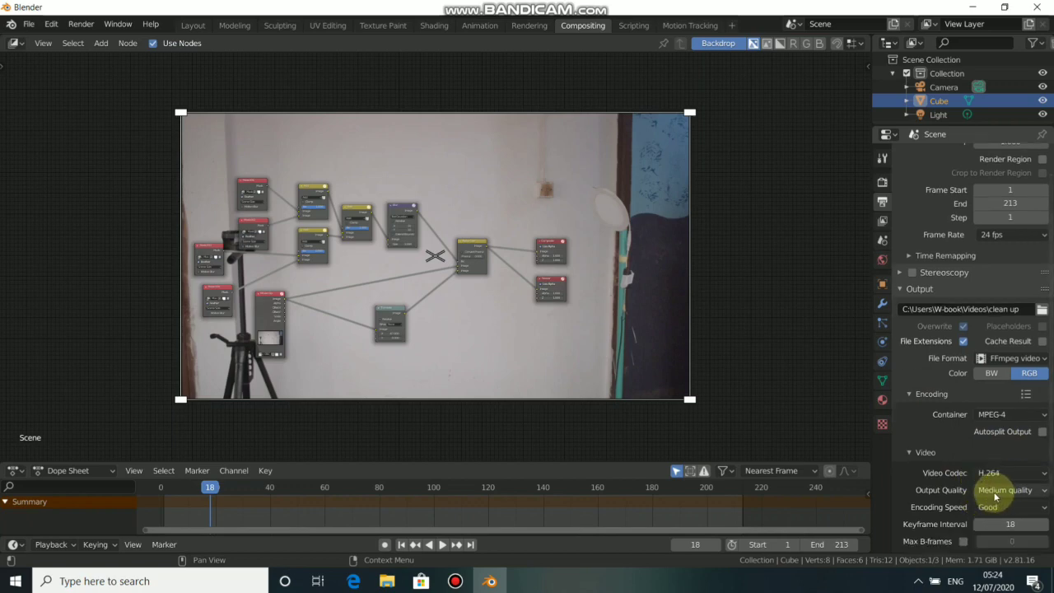
left_click(995, 493)
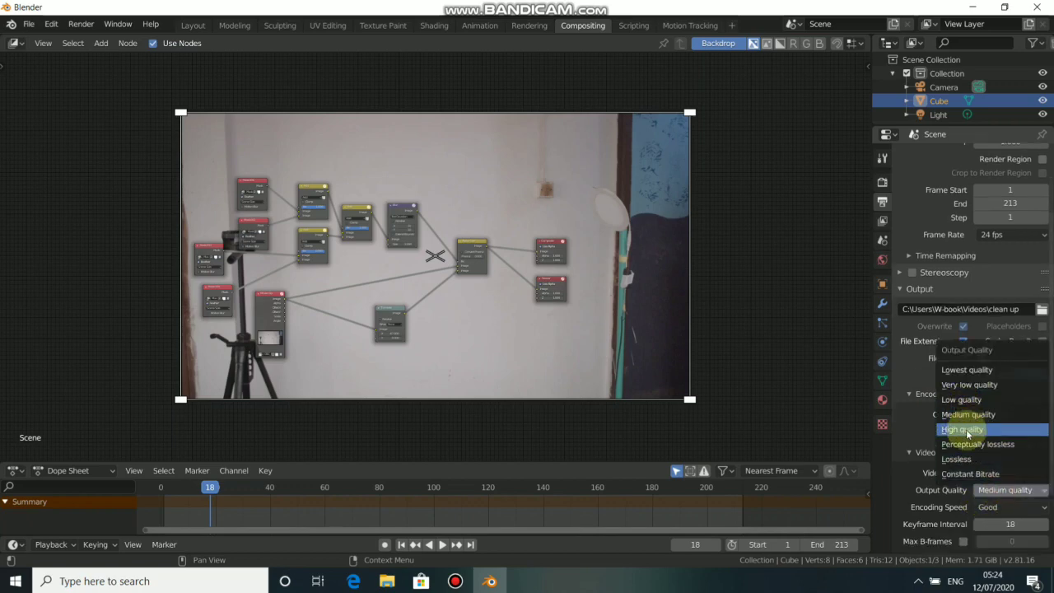
left_click(965, 430)
scroll(946, 432, "down", 1)
Step: Render the composited footage as an animation
scroll(939, 413, "up", 5)
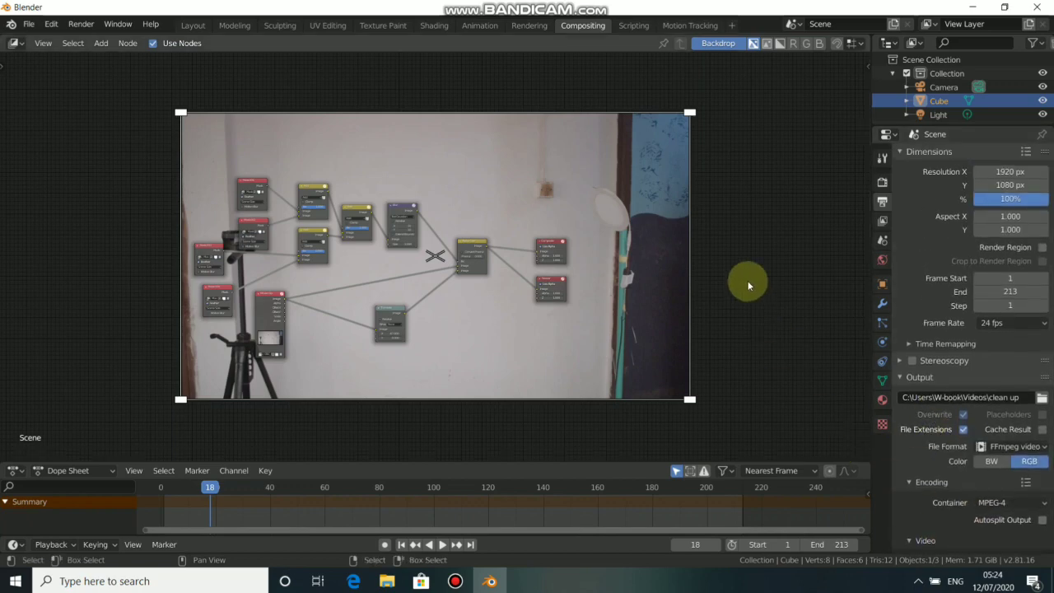
left_click(81, 25)
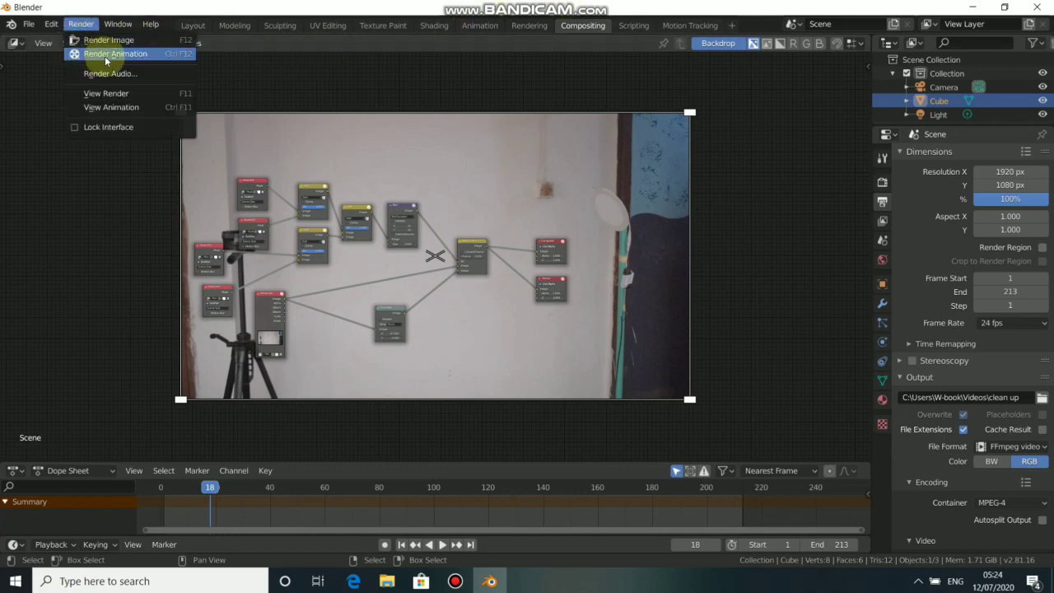
left_click(104, 54)
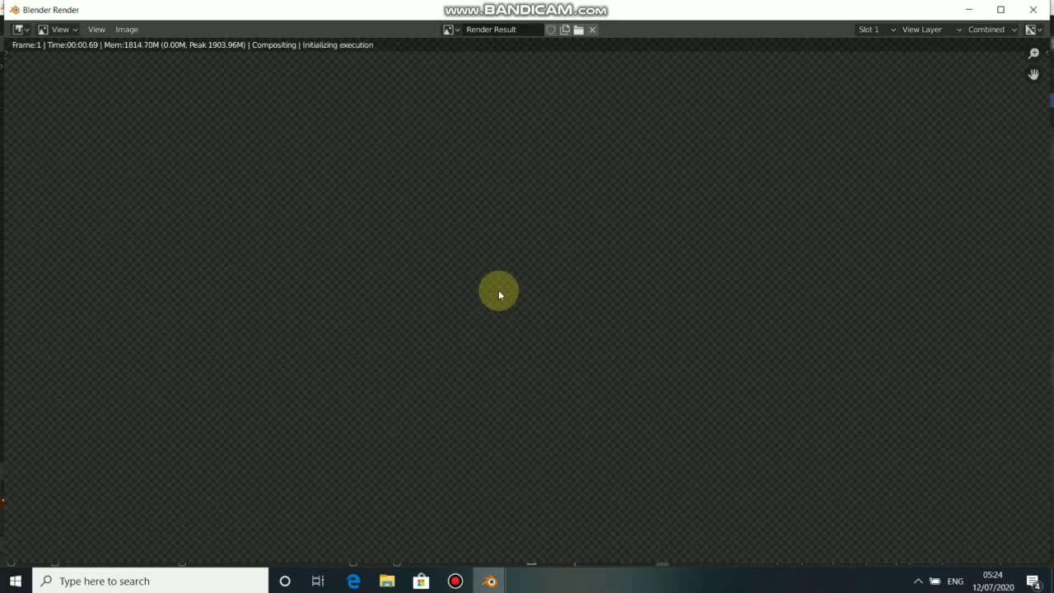